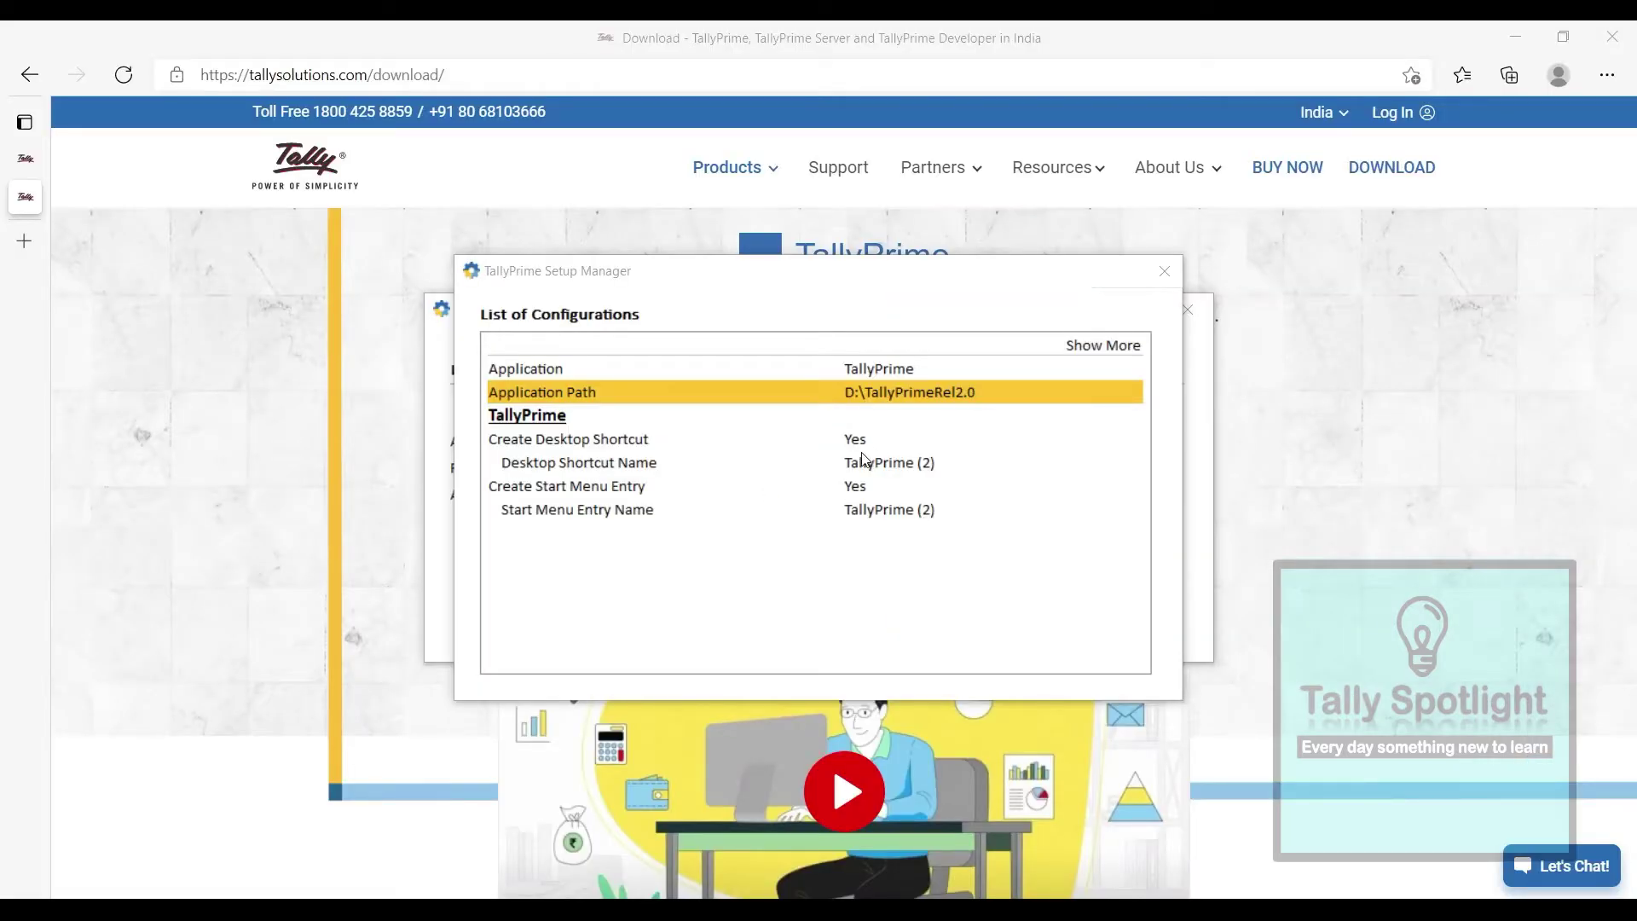
# Name the desktop and Start Menu shortcuts 'TallyPrime Rel 2.0'
pyautogui.click(859, 460)
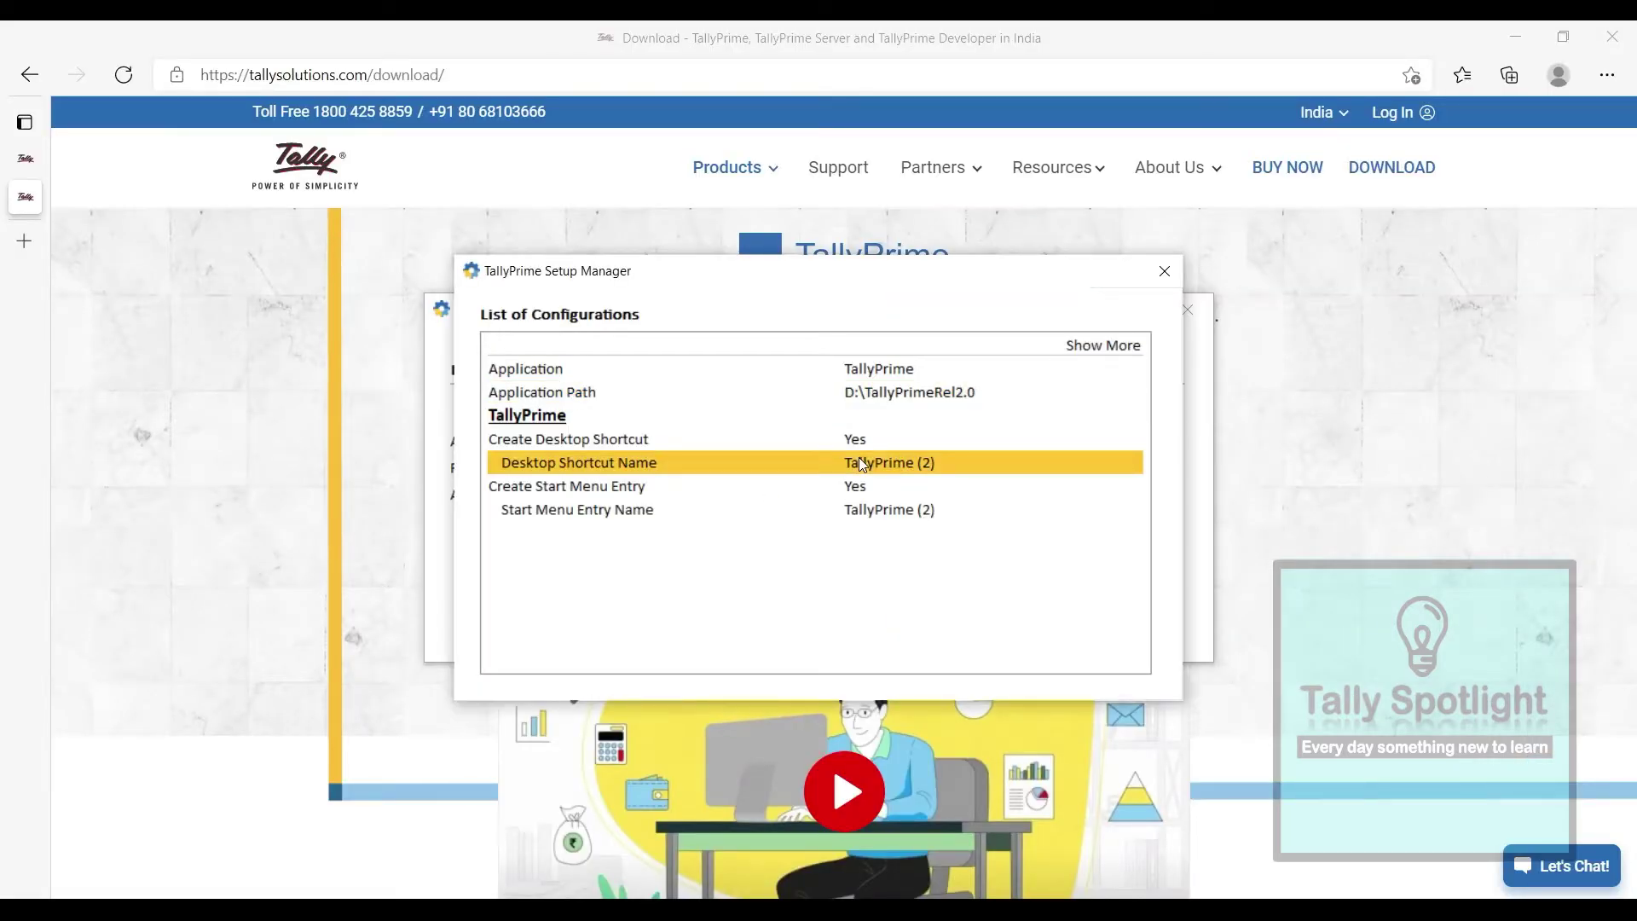
pyautogui.click(858, 460)
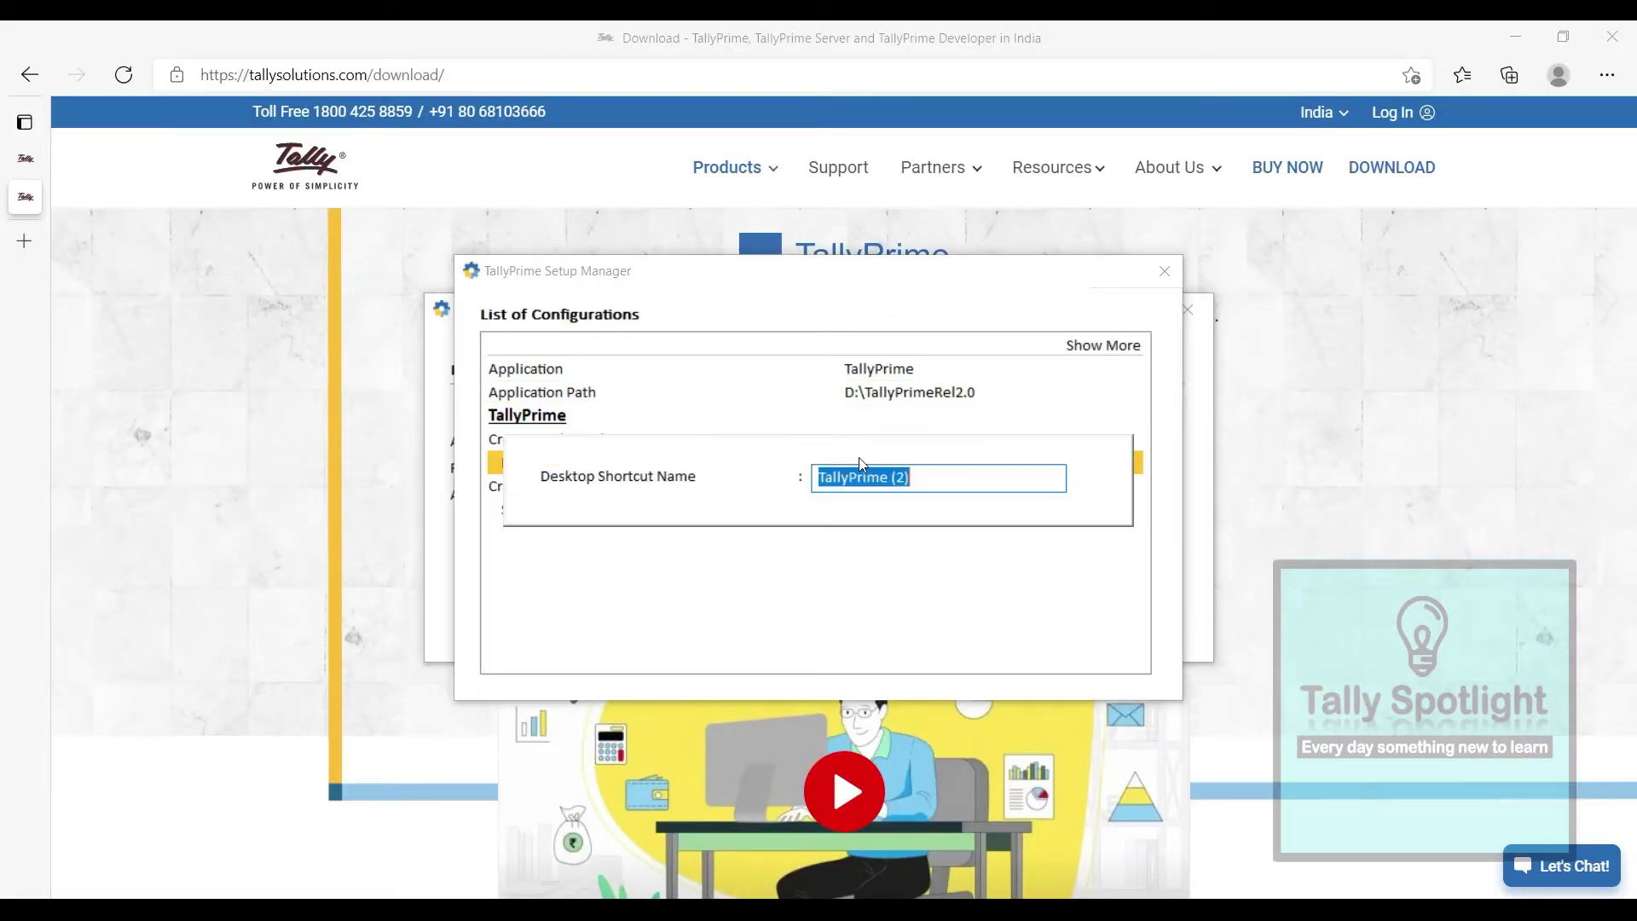
pyautogui.click(909, 475)
pyautogui.press('BackSpace')
pyautogui.press('BackSpace')
pyautogui.press('BackSpace')
pyautogui.press('BackSpace')
pyautogui.write('Rel 2.0')
pyautogui.press('Return')
pyautogui.click(765, 563)
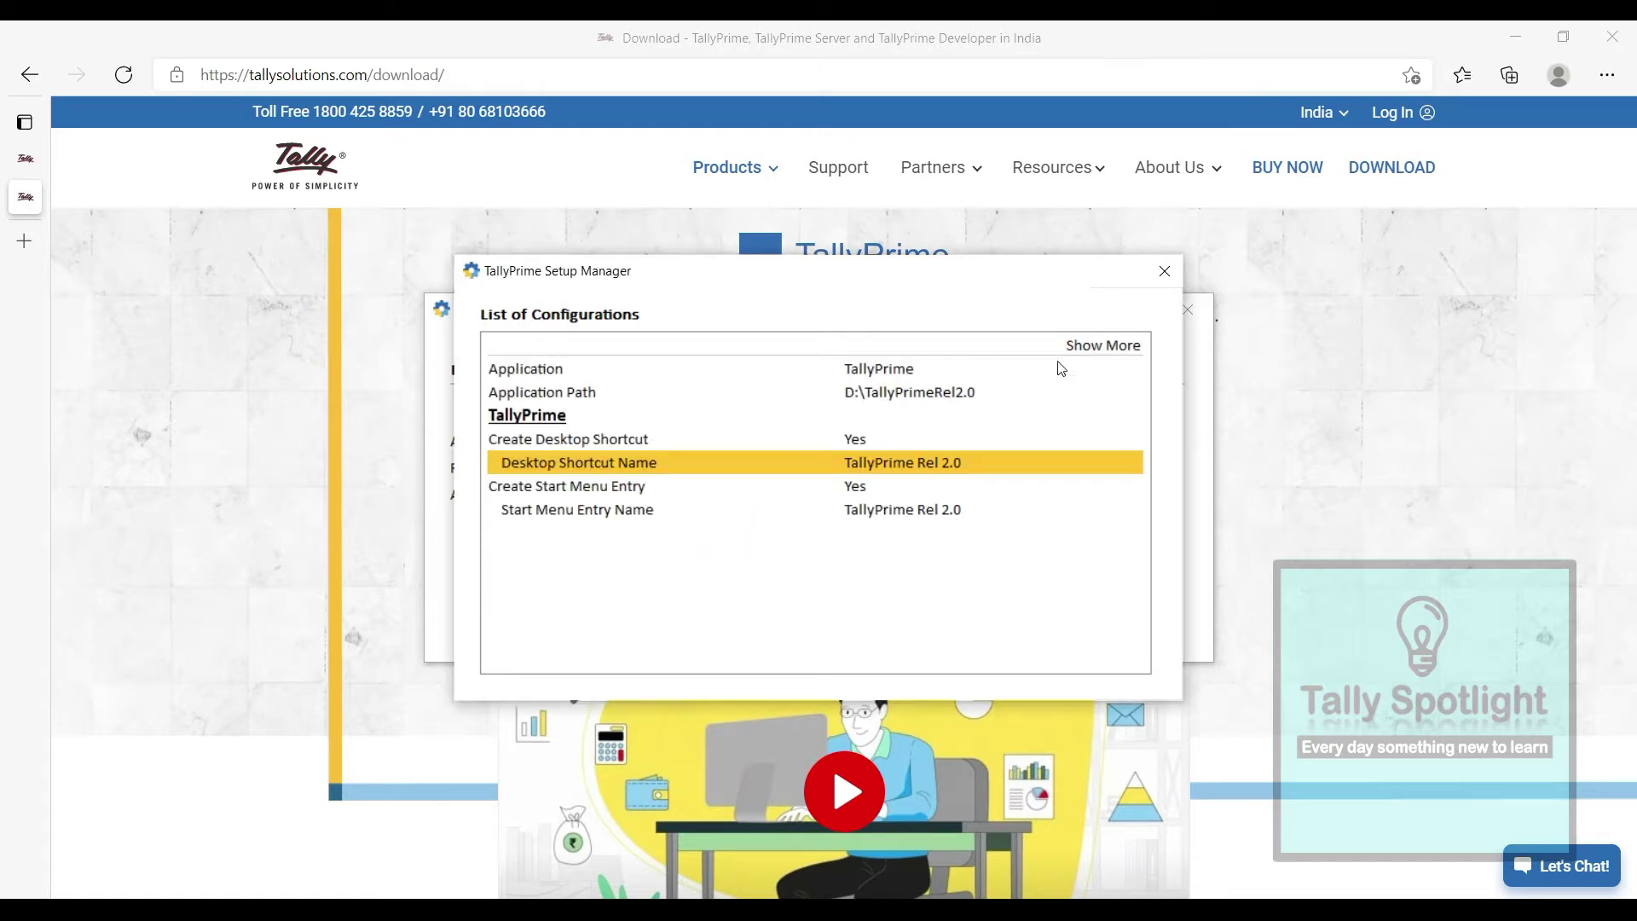
# Install TallyPrime 2.0 and launch it
pyautogui.click(1165, 271)
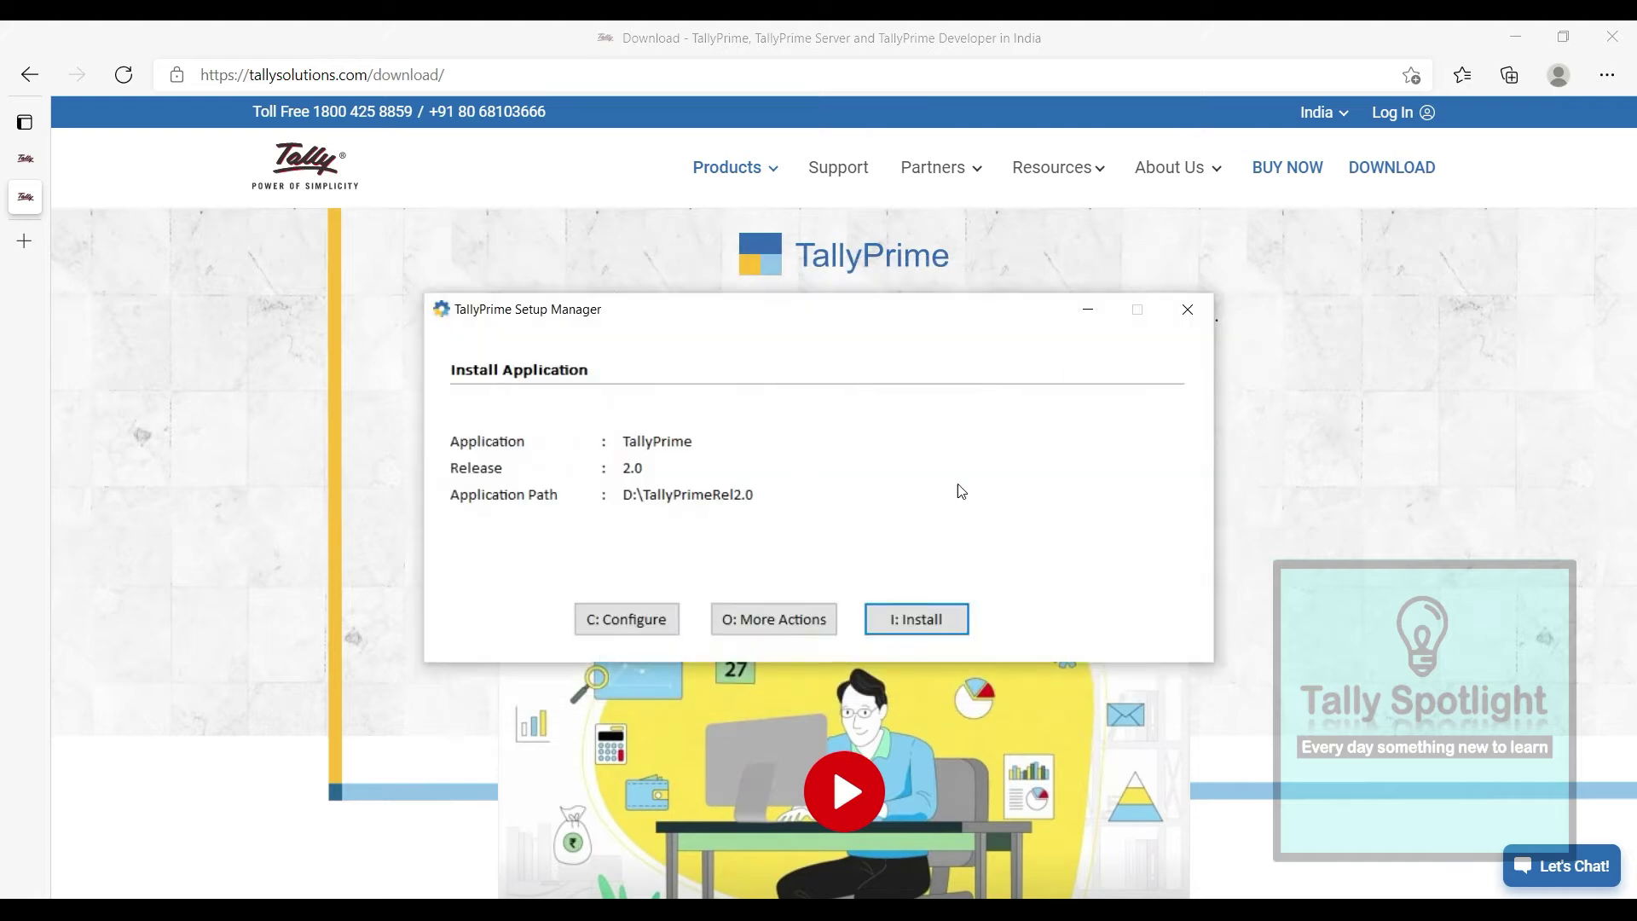
pyautogui.click(914, 617)
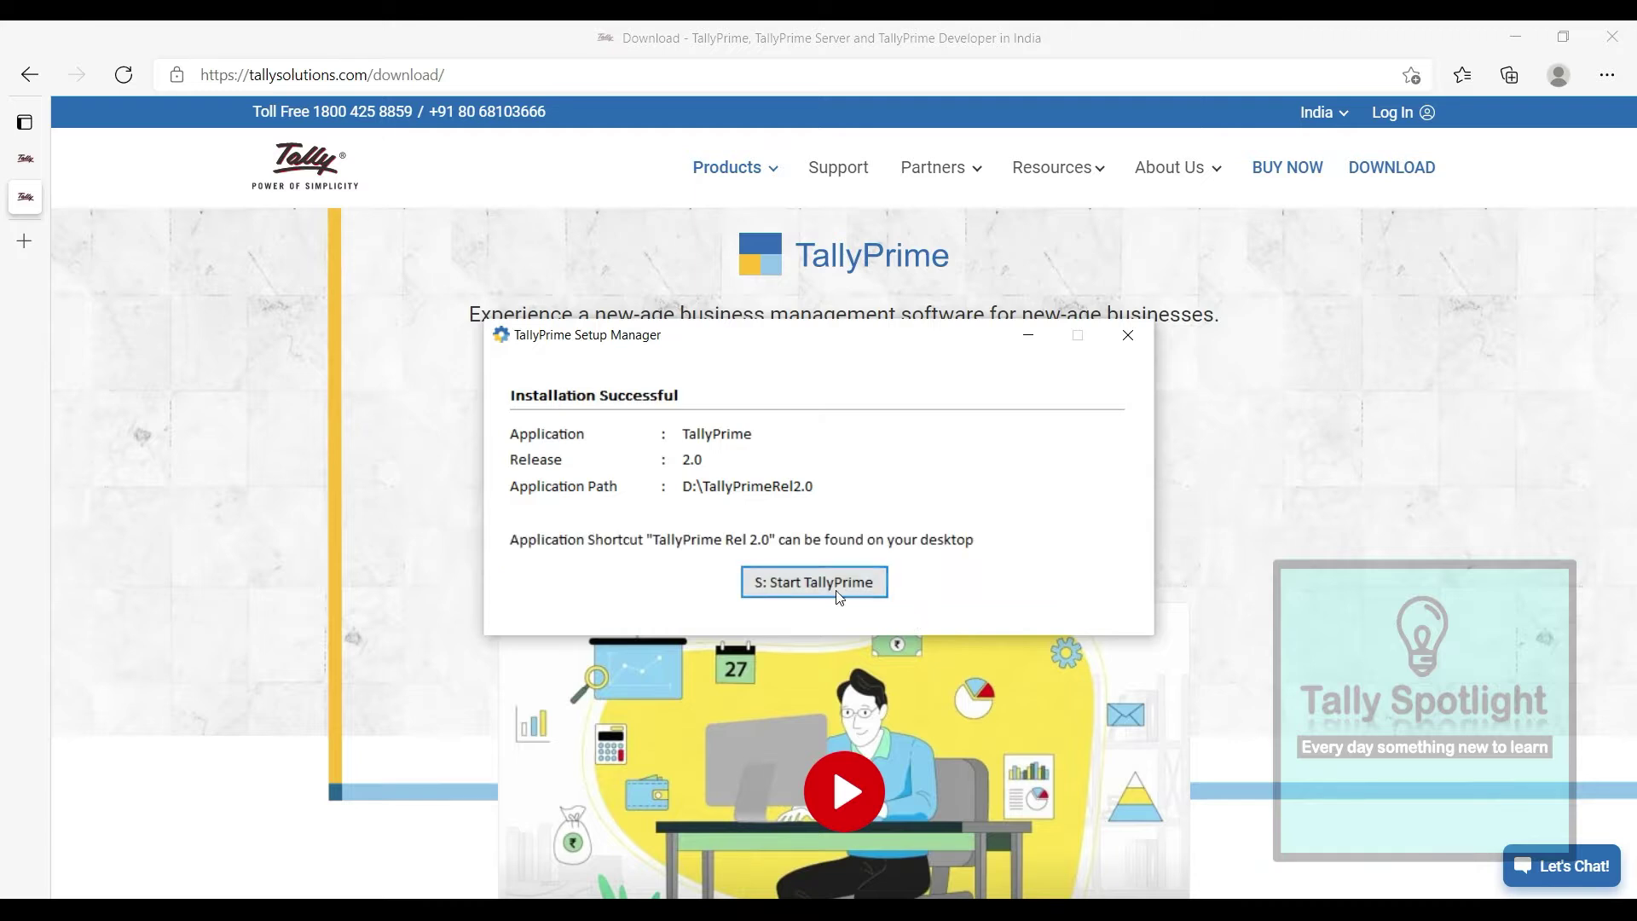
pyautogui.click(852, 585)
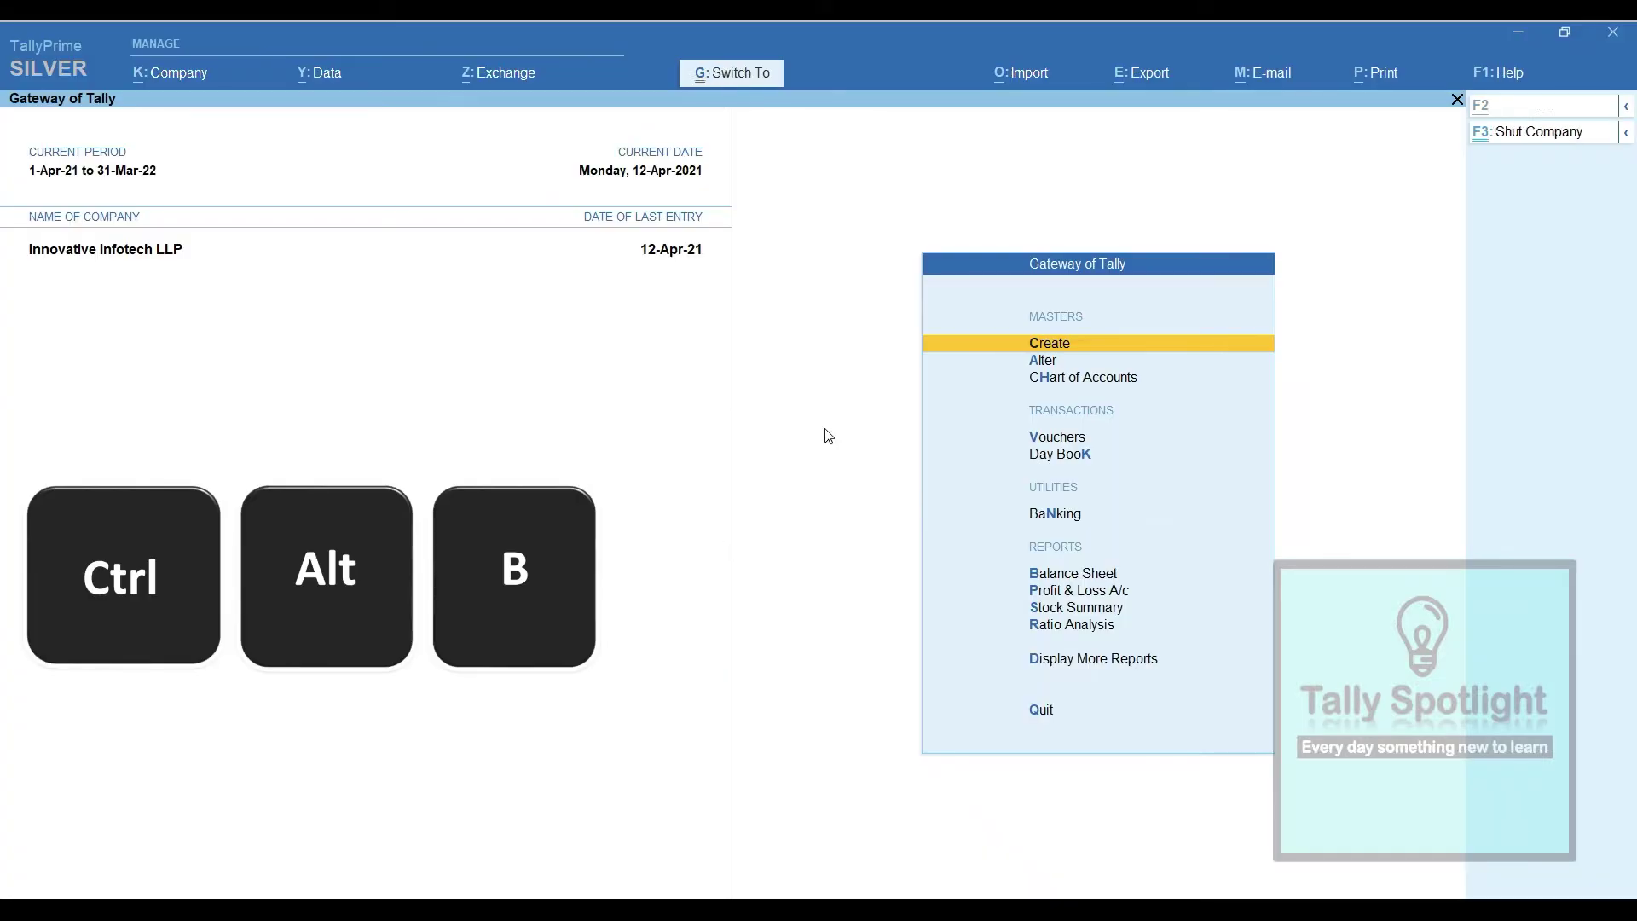
# Show the Release 2.0 build details, then the Help > About window
pyautogui.hotkey('ctrl', 'alt', 'b')
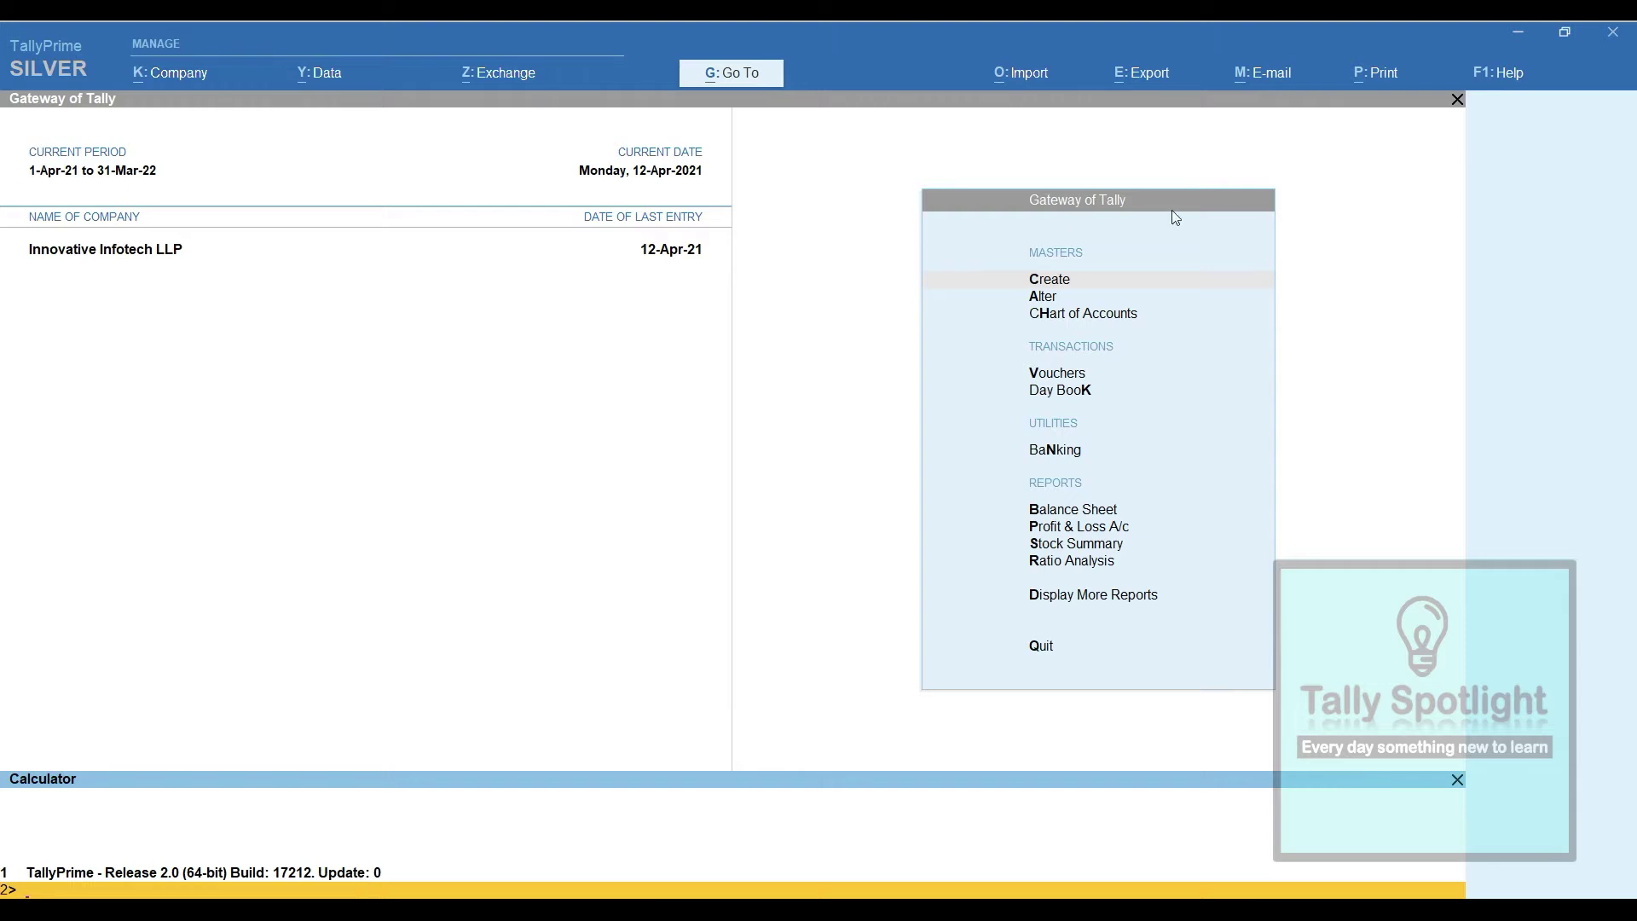
pyautogui.hotkey('ctrl', 'm')
pyautogui.click(1503, 74)
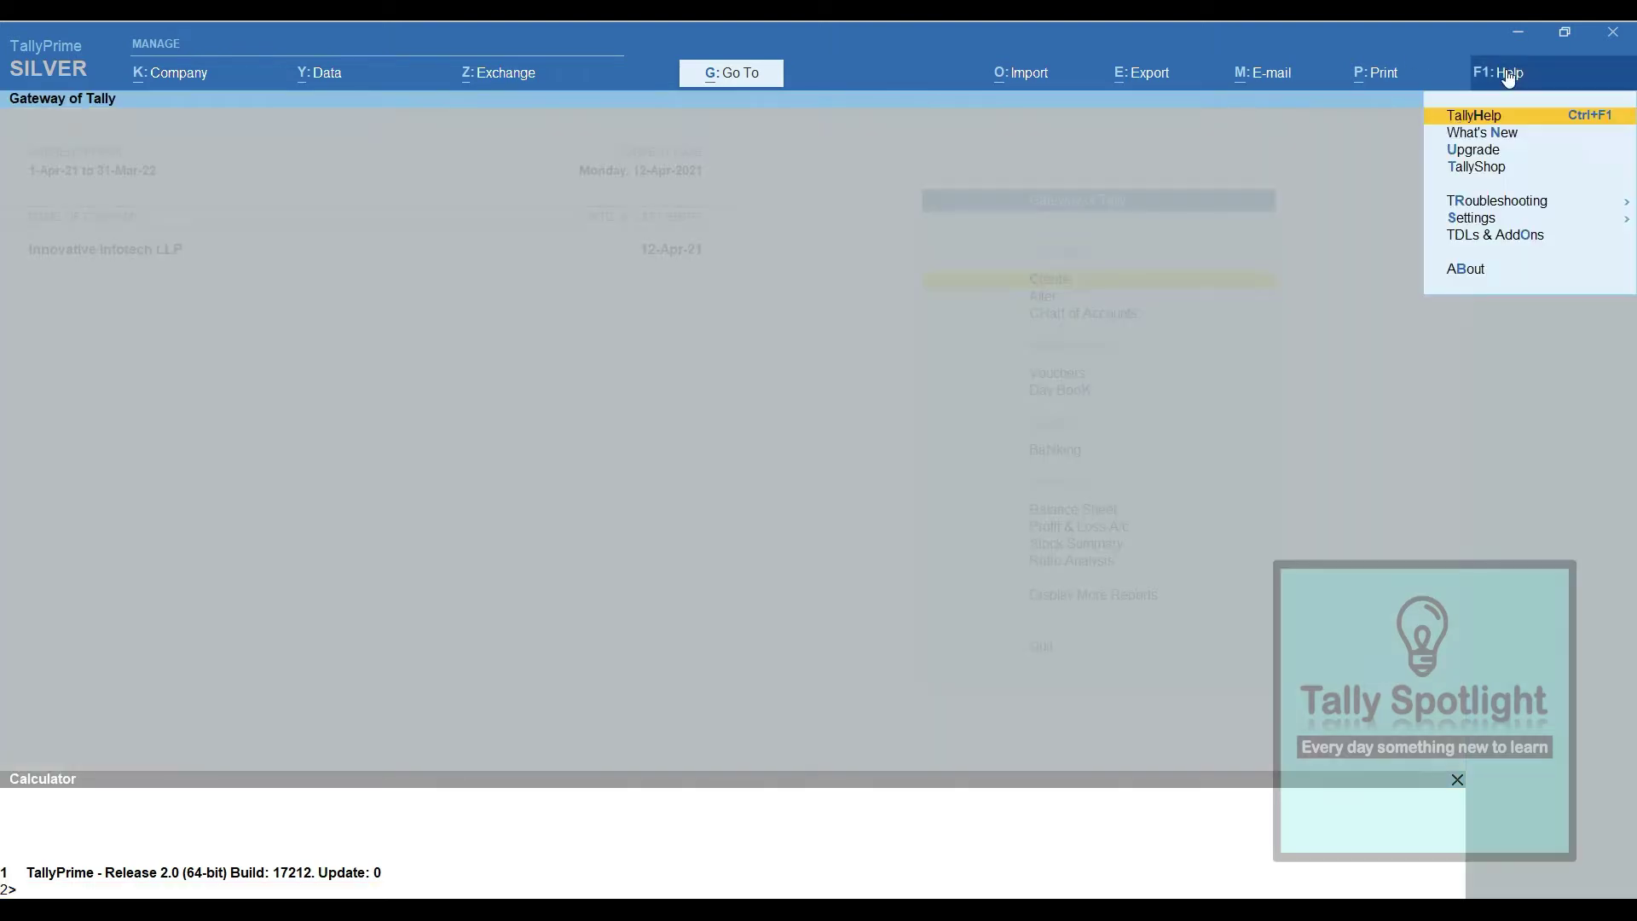
pyautogui.click(1468, 271)
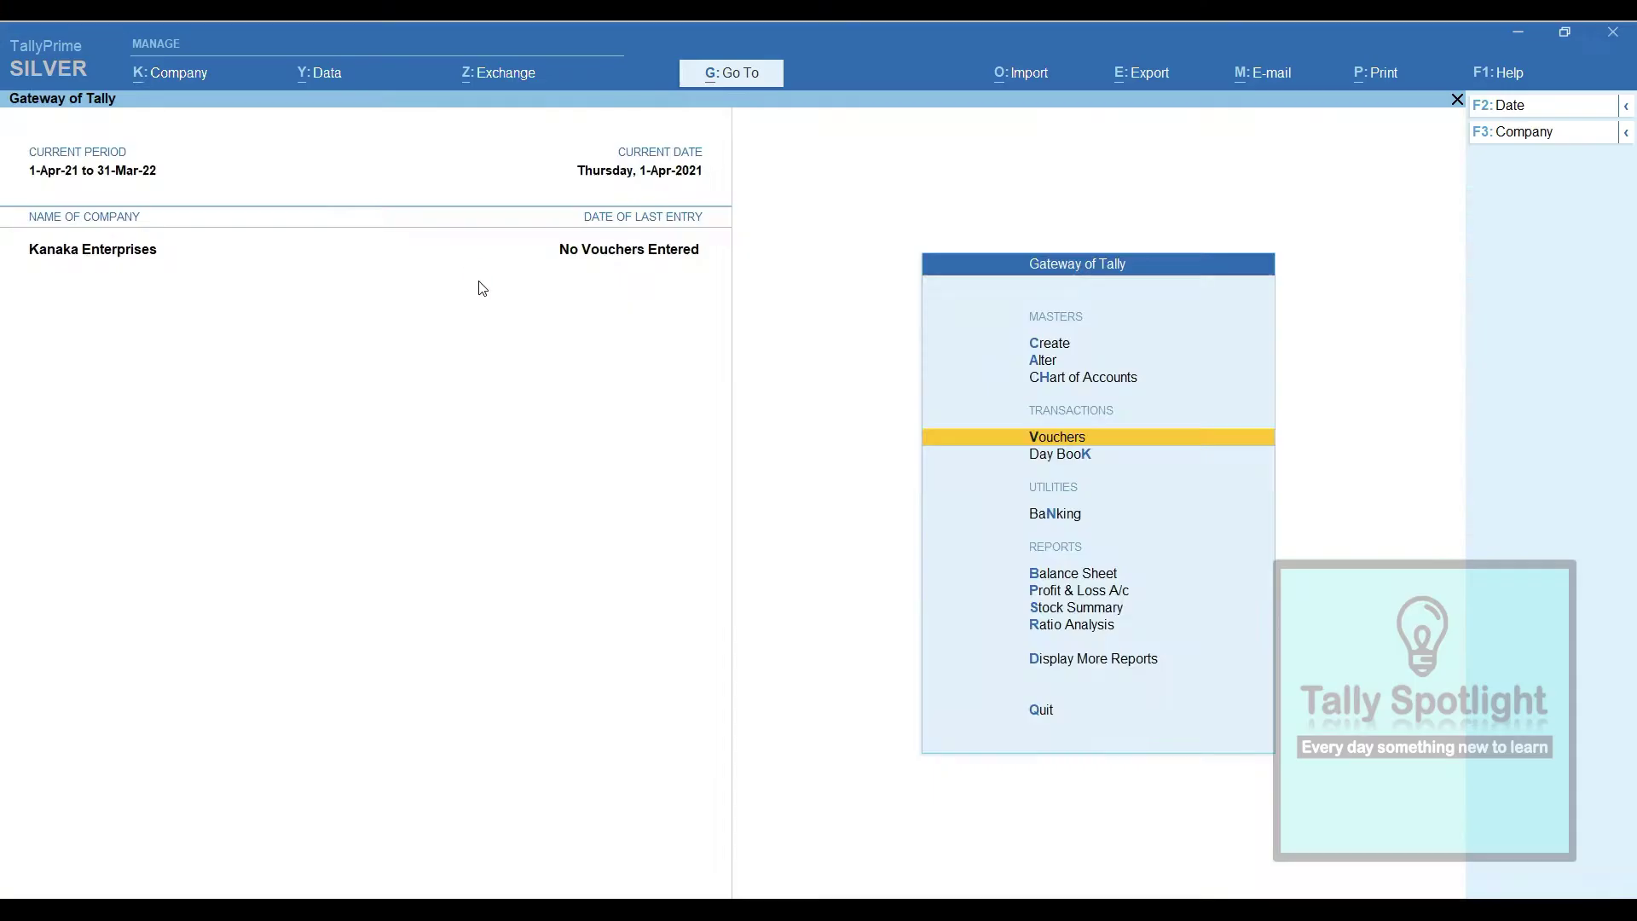
# Begin a new voucher entry, Payment No. 1 dated 1-Apr-21
pyautogui.press('Return')
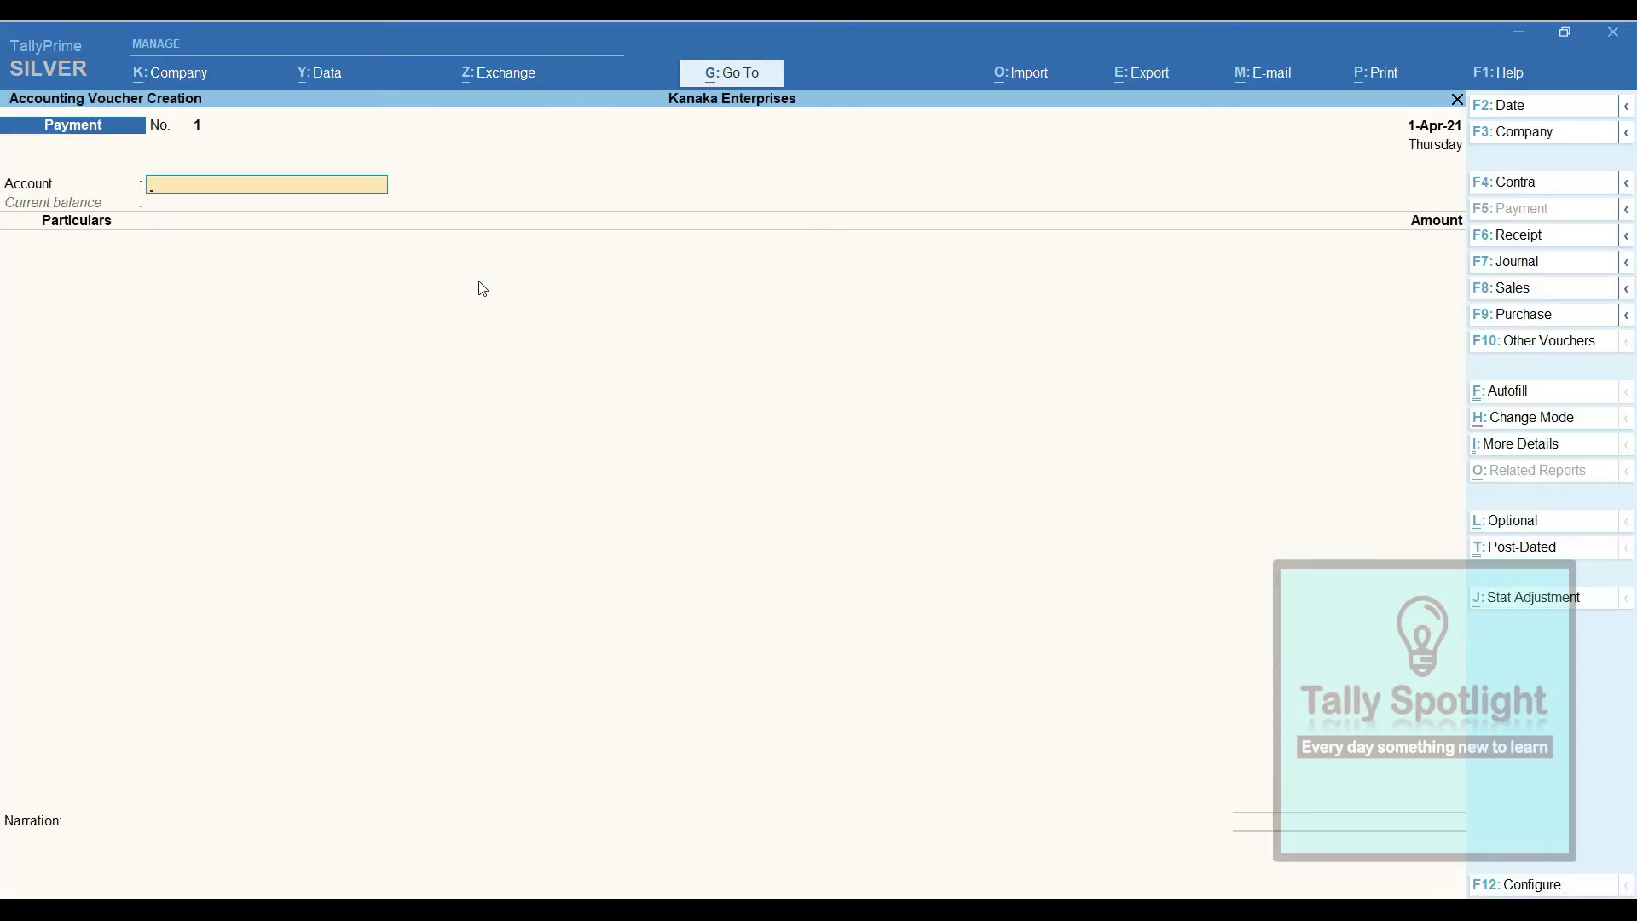
# Switch to a Sales voucher with reference 564654 and party Microtech
pyautogui.click(1529, 290)
pyautogui.write('564654')
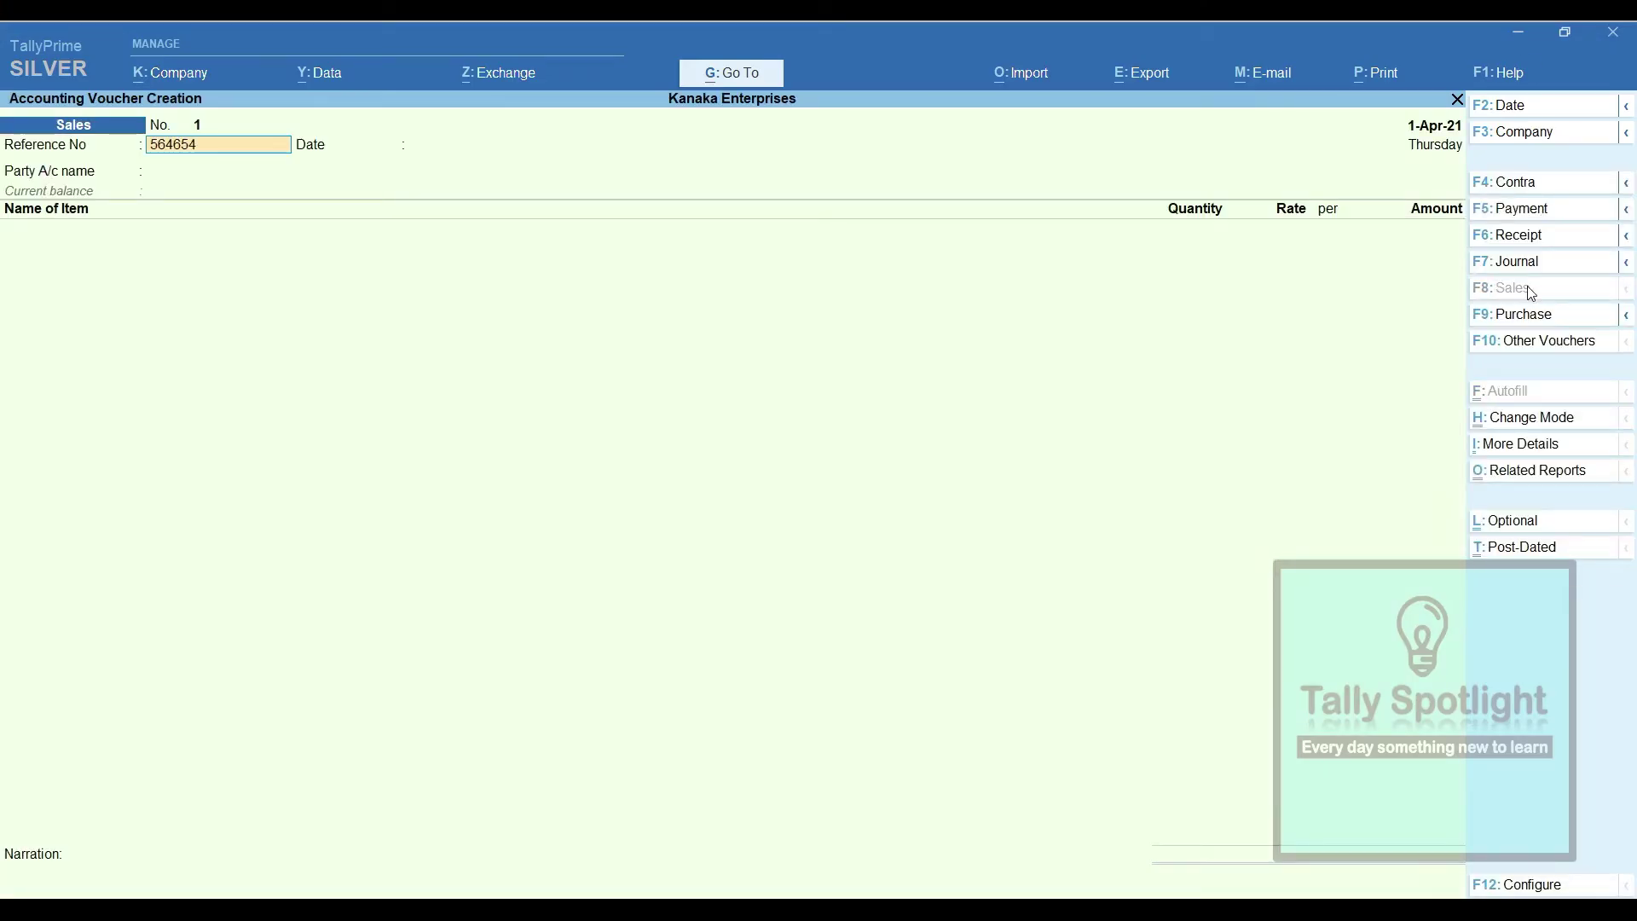
pyautogui.press('Return')
pyautogui.press('Return')
pyautogui.press('Down')
pyautogui.press('Down')
pyautogui.press('Return')
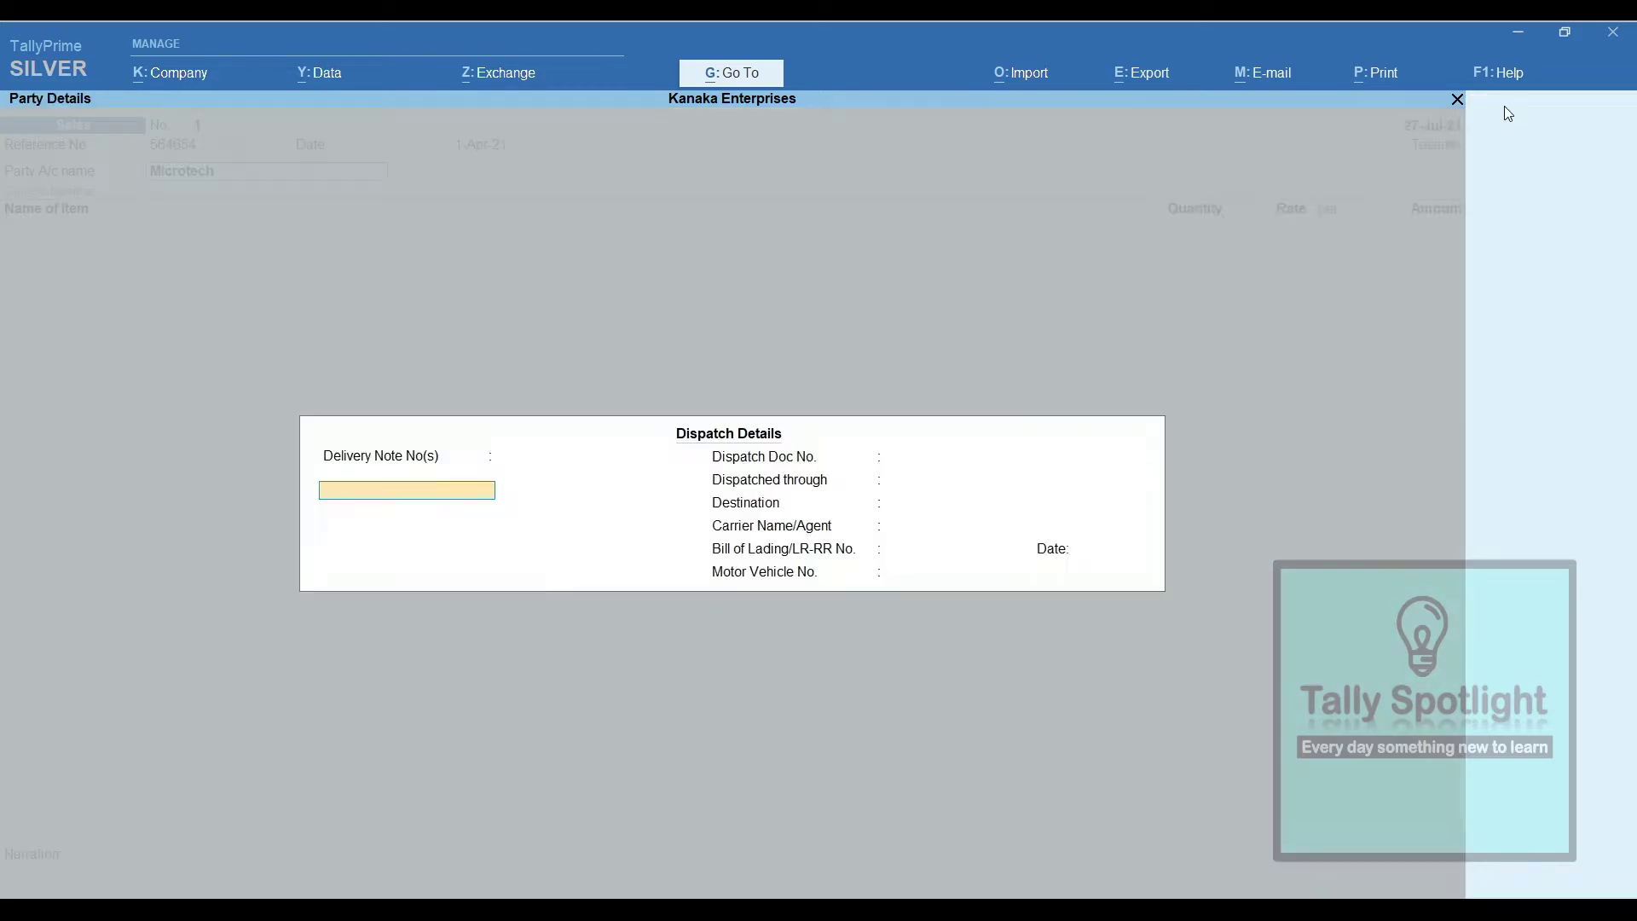
pyautogui.hotkey('ctrl', 'a')
# Add 10 Nos of Dell Inspiron Laptop at 45,000
pyautogui.press('Down')
pyautogui.click(1544, 885)
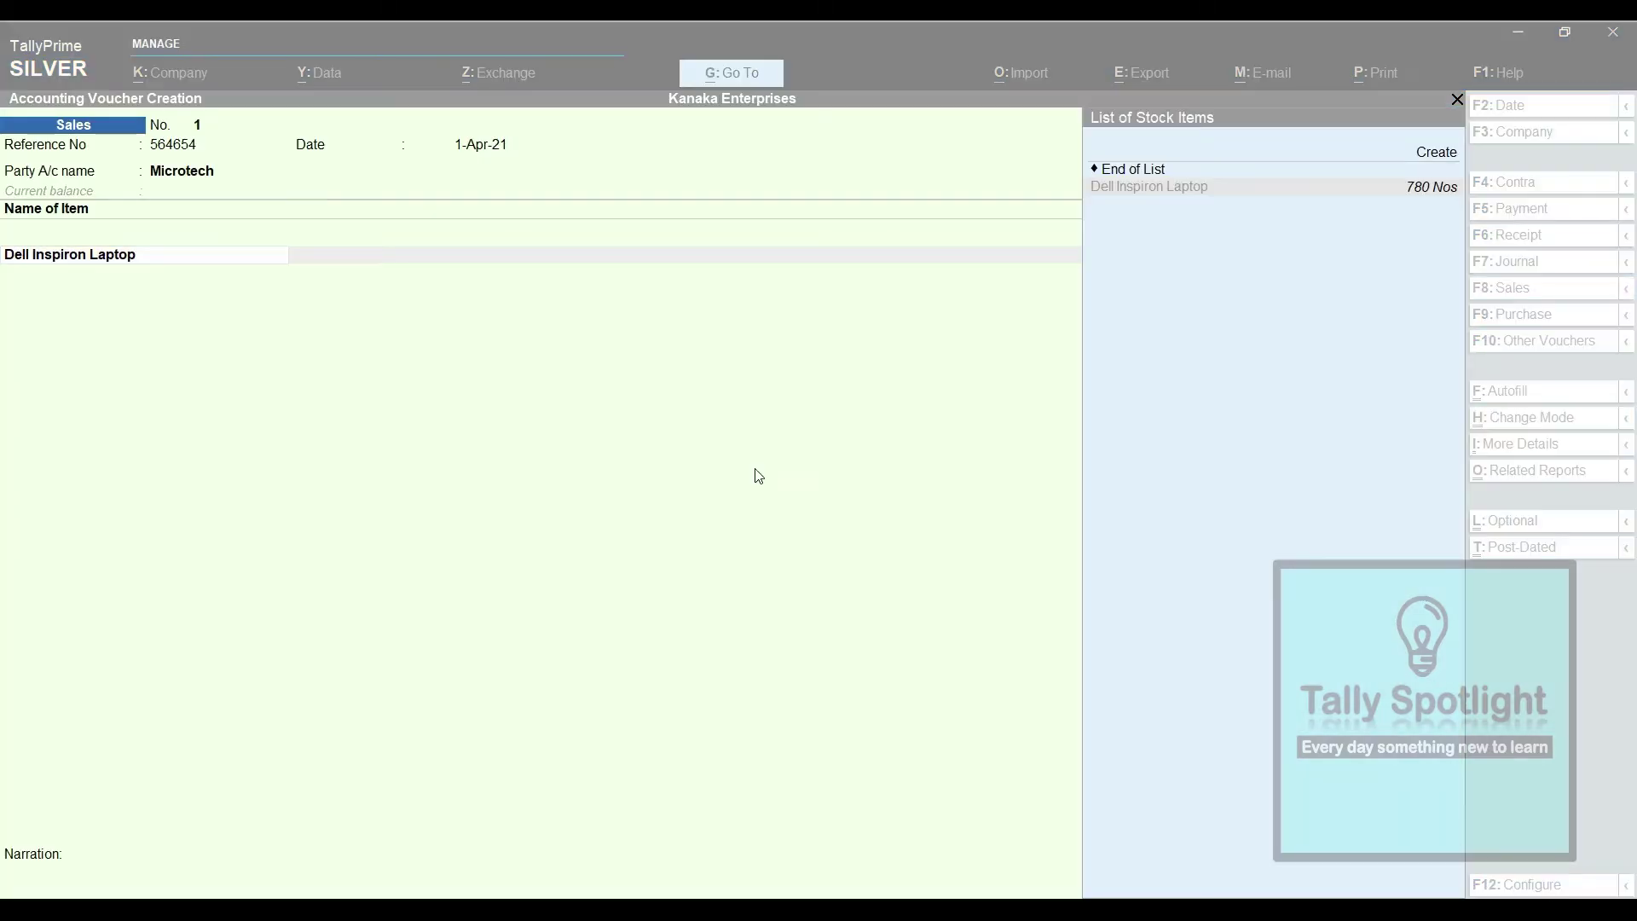
pyautogui.press('Escape')
pyautogui.press('Return')
pyautogui.write('100')
pyautogui.press('Return')
pyautogui.write('46000')
pyautogui.press('Return')
pyautogui.press('BackSpace')
pyautogui.press('BackSpace')
pyautogui.write('10')
pyautogui.press('Return')
pyautogui.press('Return')
pyautogui.press('Return')
pyautogui.press('Return')
pyautogui.press('Down')
pyautogui.press('Down')
pyautogui.press('Down')
pyautogui.press('Return')
pyautogui.press('Return')
pyautogui.write('Ou')
pyautogui.press('Down')
pyautogui.press('Return')
pyautogui.press('Return')
pyautogui.press('Return')
pyautogui.press('Return')
pyautogui.press('Return')
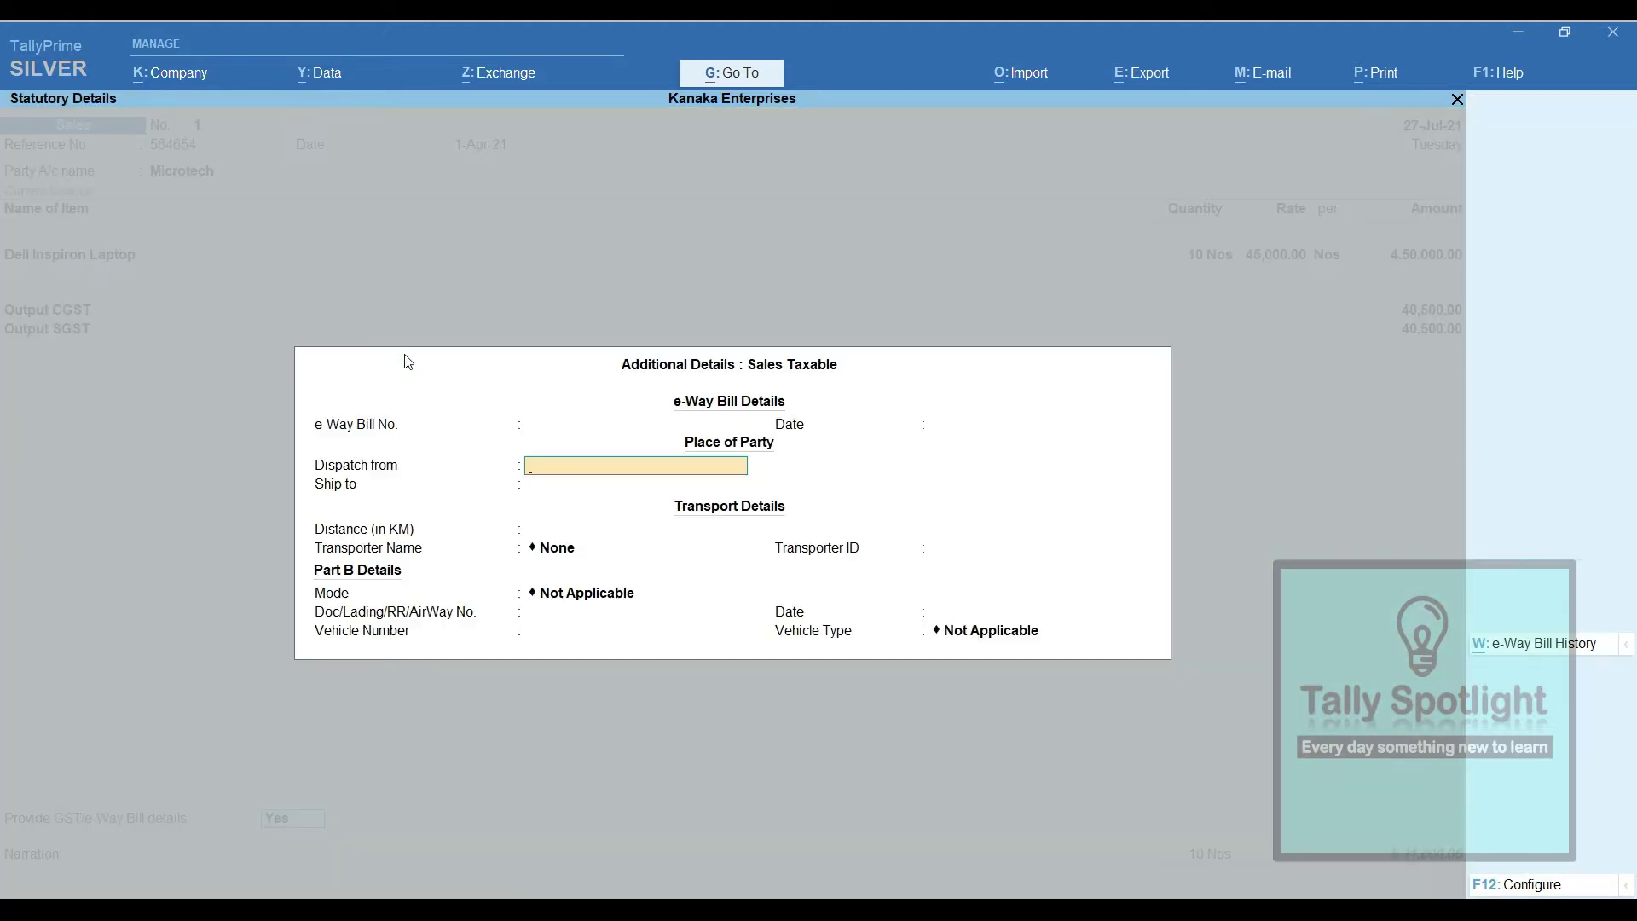
pyautogui.write('Bangalore')
pyautogui.press('Return')
pyautogui.write('Managalore')
pyautogui.press('Return')
pyautogui.write('373')
# Set transport date 27-Jul-21, Regular vehicle type, and save the Sales voucher
pyautogui.press('Return')
pyautogui.press('Return')
pyautogui.press('Return')
pyautogui.press('Down')
pyautogui.press('Return')
pyautogui.write('KA51AB2145')
pyautogui.press('Return')
pyautogui.press('Down')
pyautogui.press('BackSpace')
pyautogui.press('BackSpace')
pyautogui.write('27')
pyautogui.press('Return')
pyautogui.press('Return')
pyautogui.press('Down')
pyautogui.press('Down')
pyautogui.press('Return')
pyautogui.press('Return')
pyautogui.press('Return')
pyautogui.press('Return')
pyautogui.press('Return')
pyautogui.press('Return')
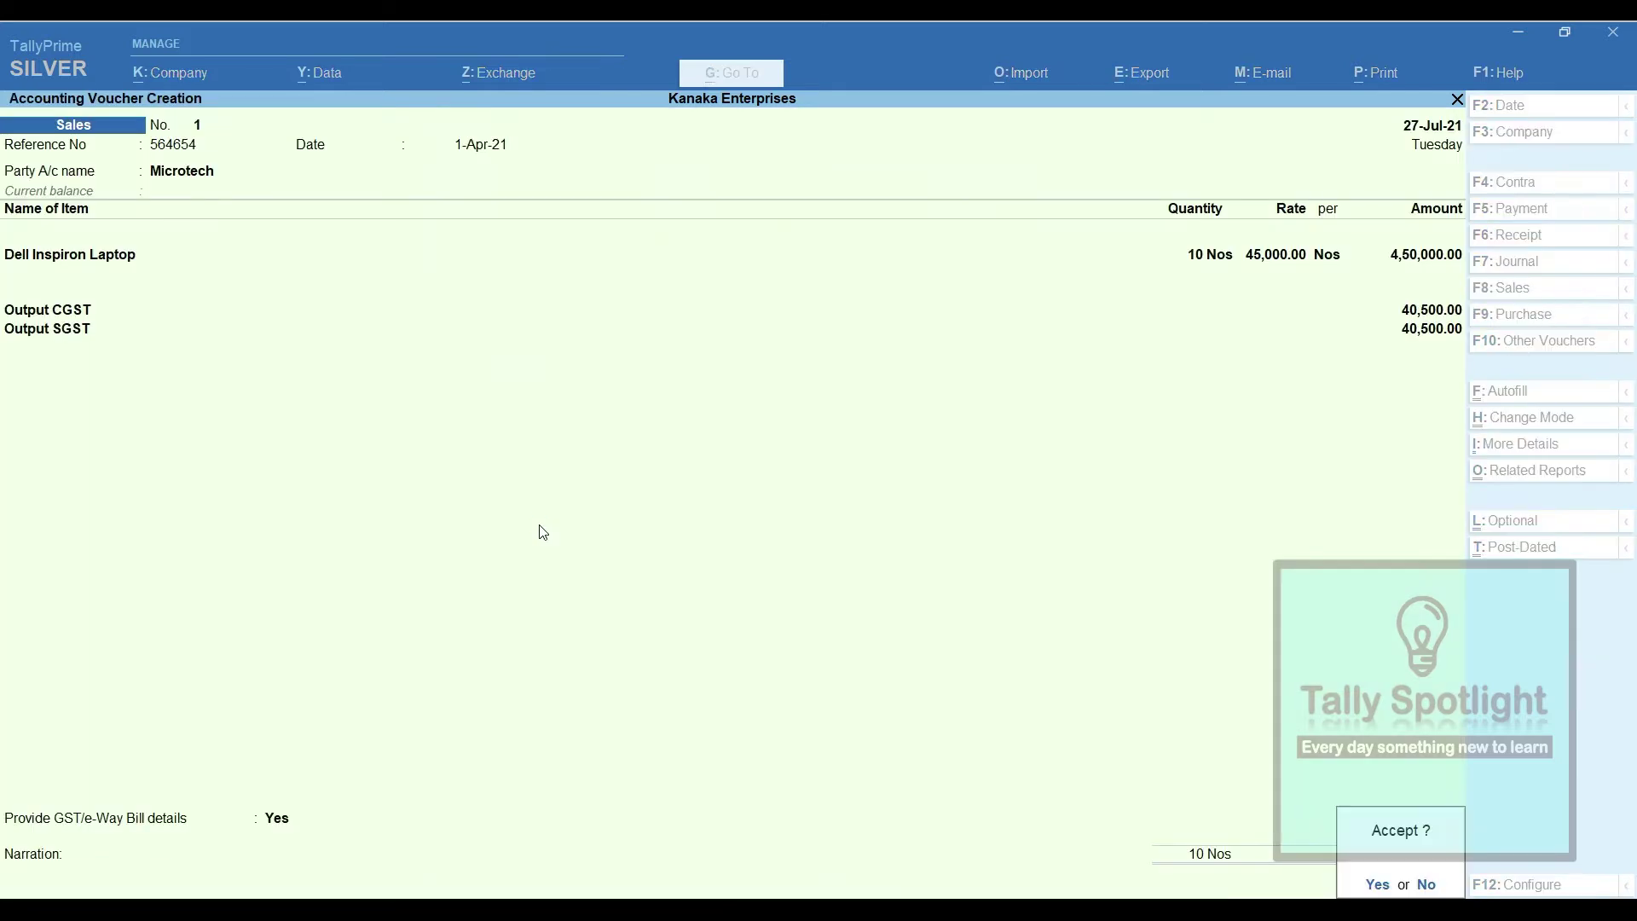
pyautogui.press('Return')
pyautogui.click(714, 577)
pyautogui.press('Return')
pyautogui.click(748, 75)
pyautogui.write('E')
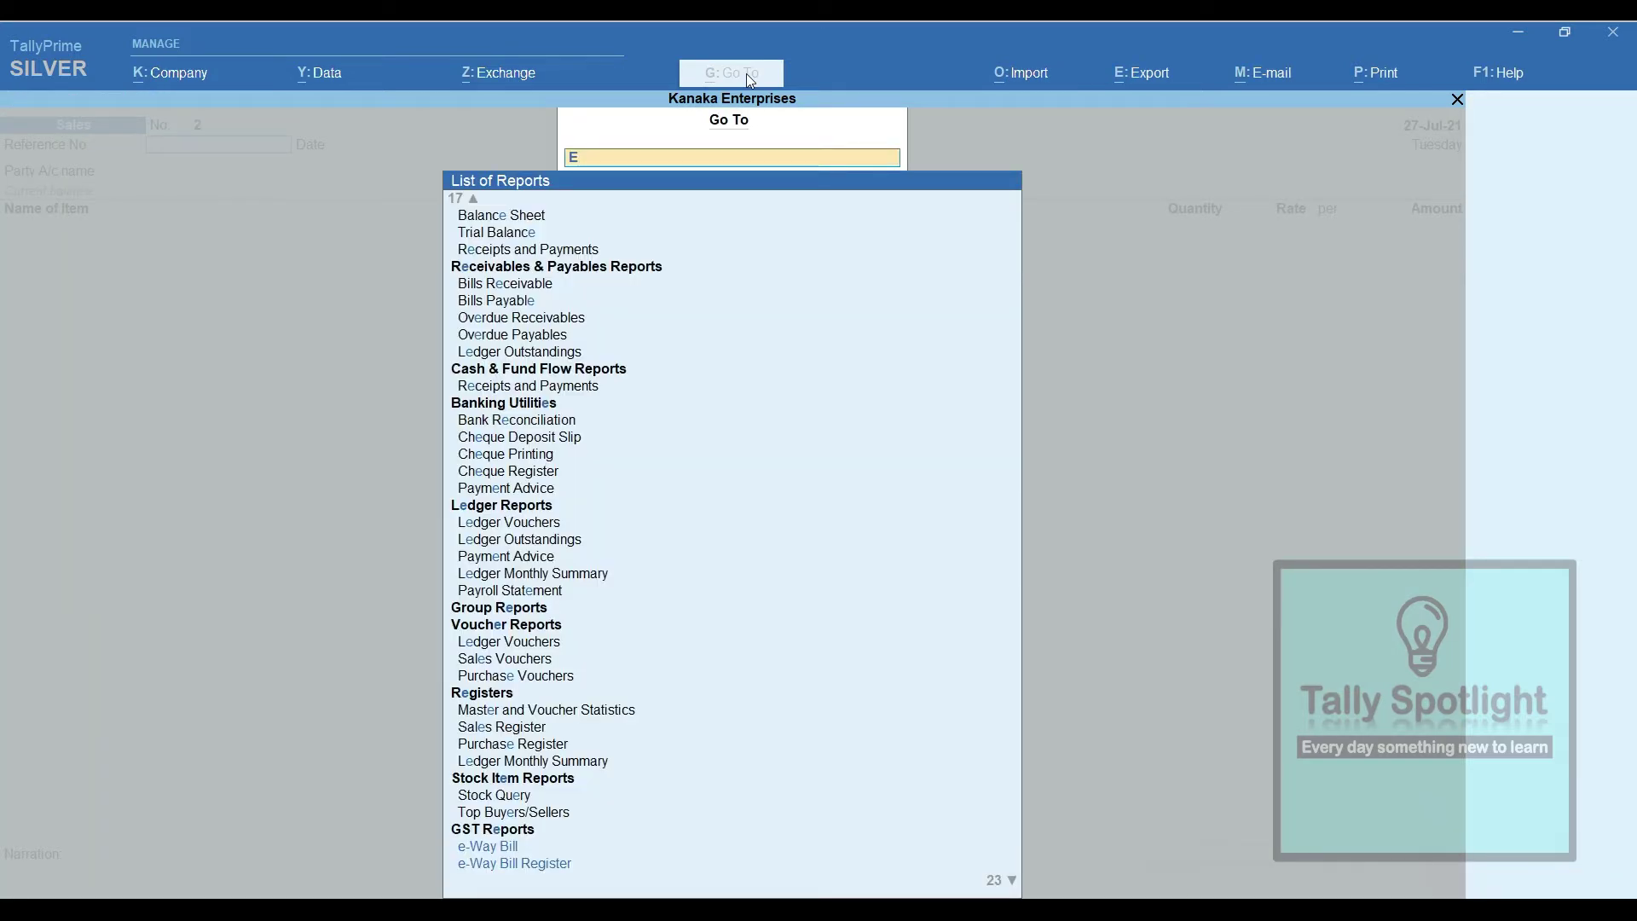
pyautogui.write('wa')
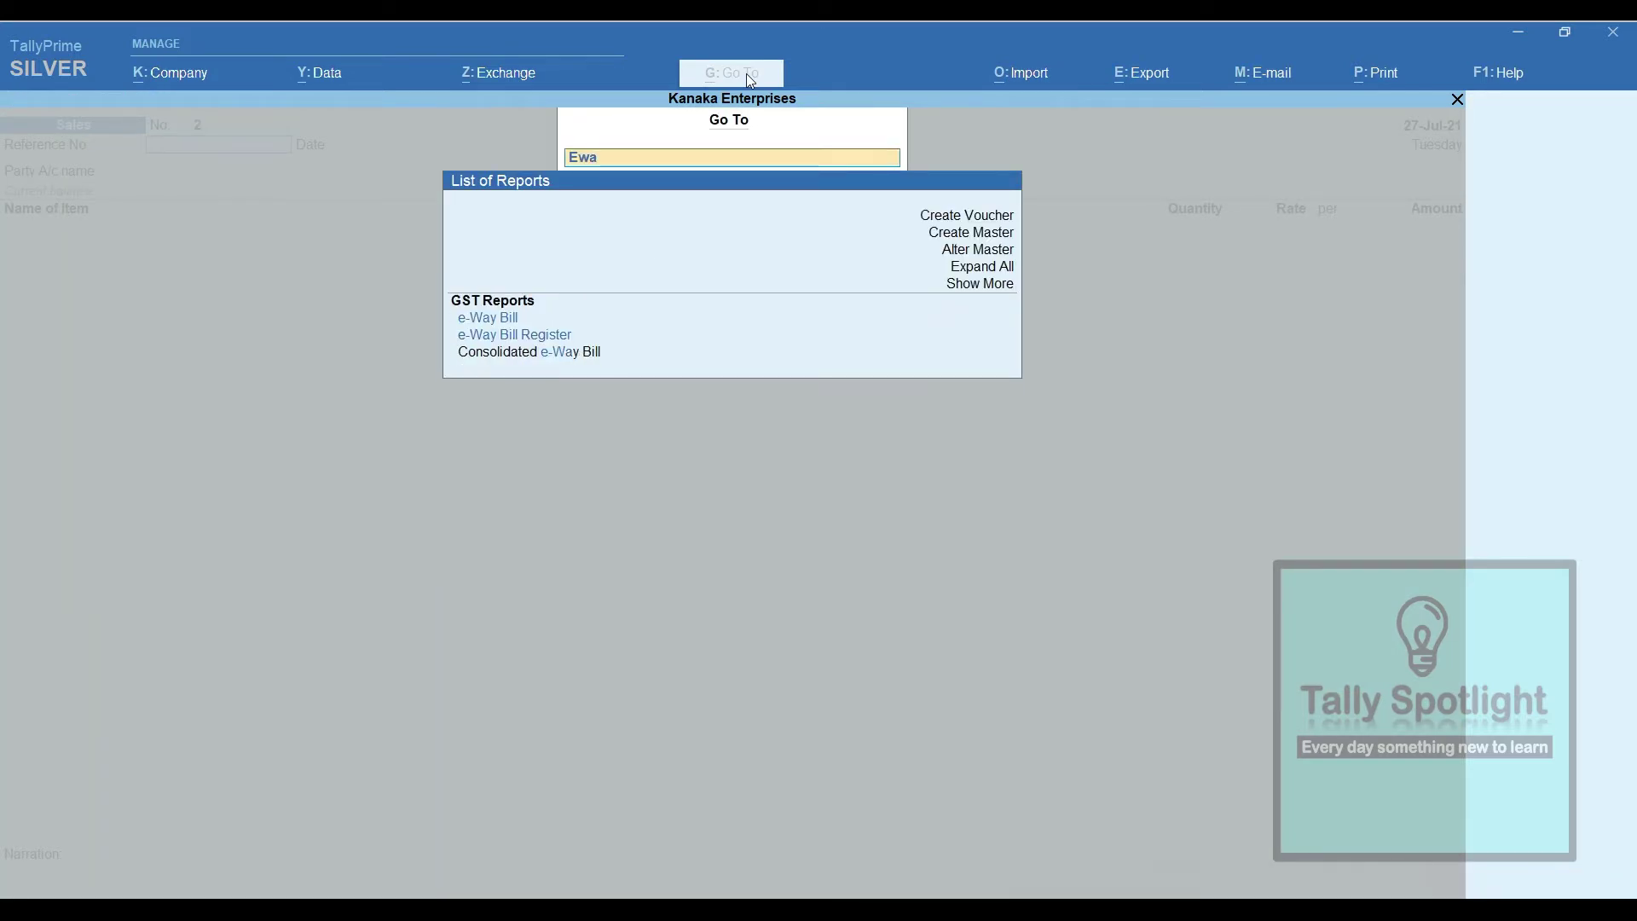
# Fix Microtech's e-Way Bill exceptions with consignor pincode 560068 and consignee pincode 574212
pyautogui.press('Return')
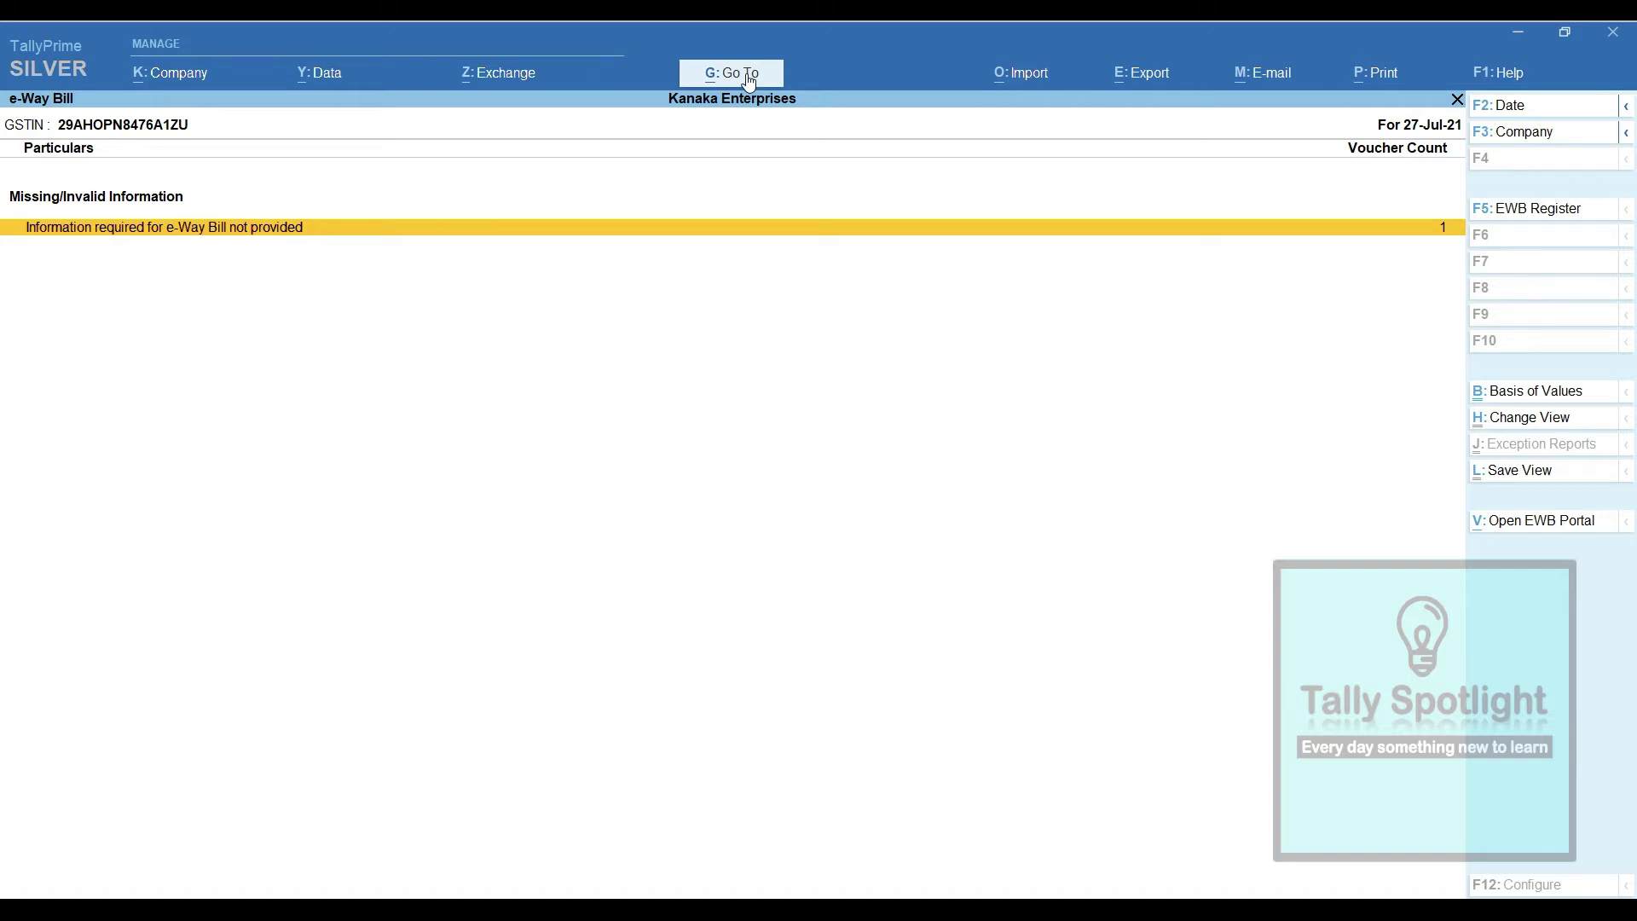
pyautogui.press('Return')
pyautogui.press('Return')
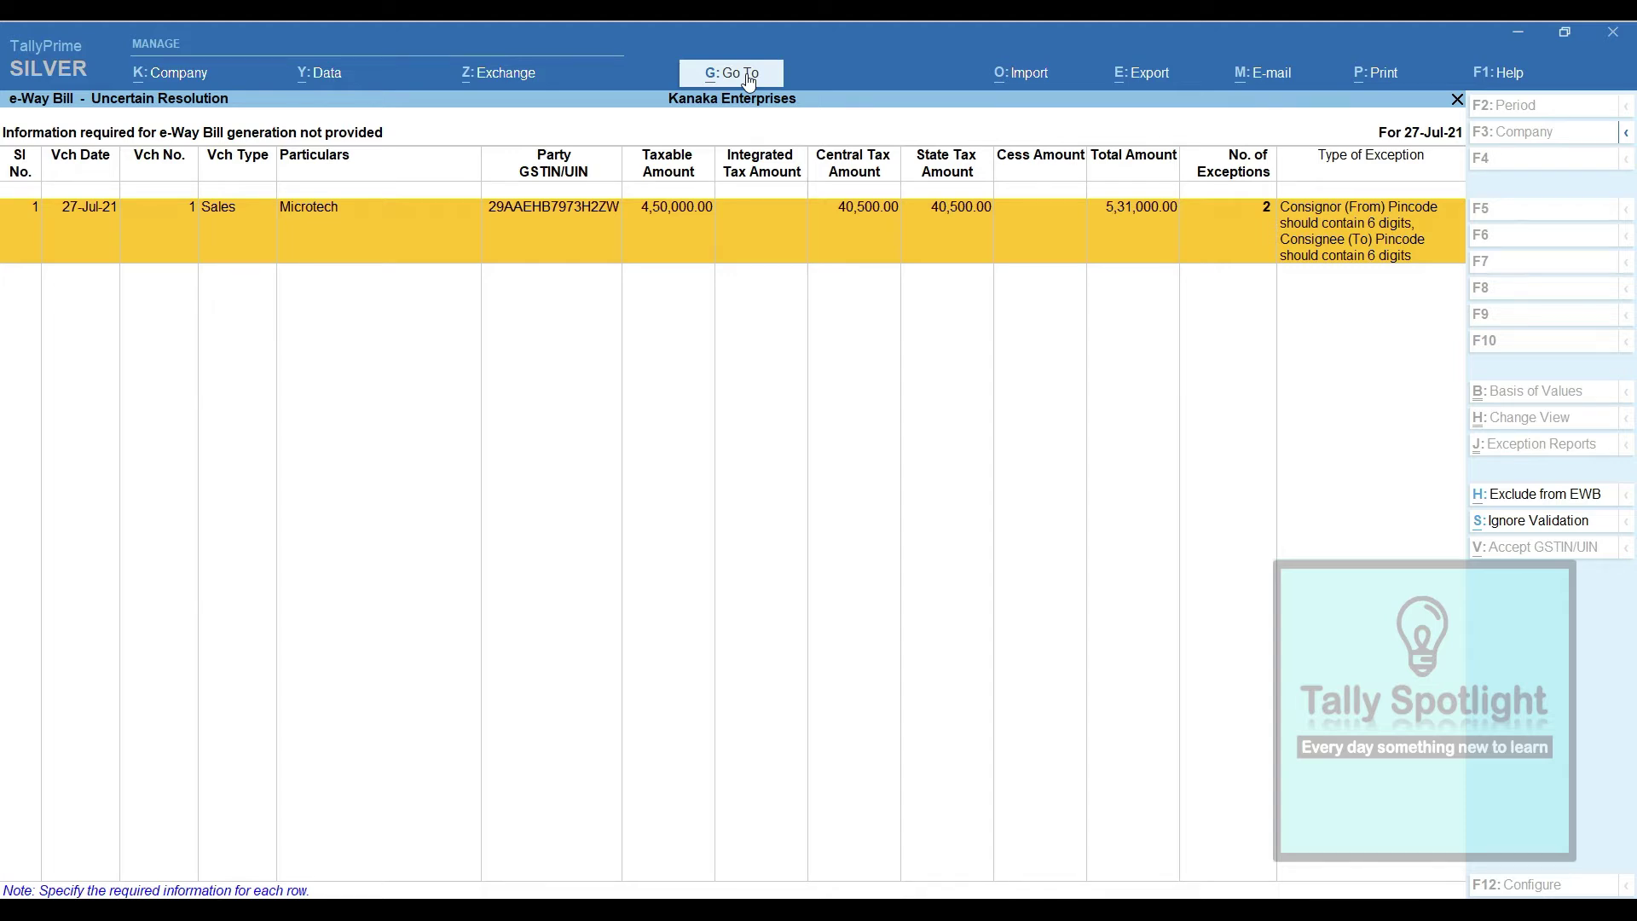
pyautogui.press('Return')
pyautogui.write('560068')
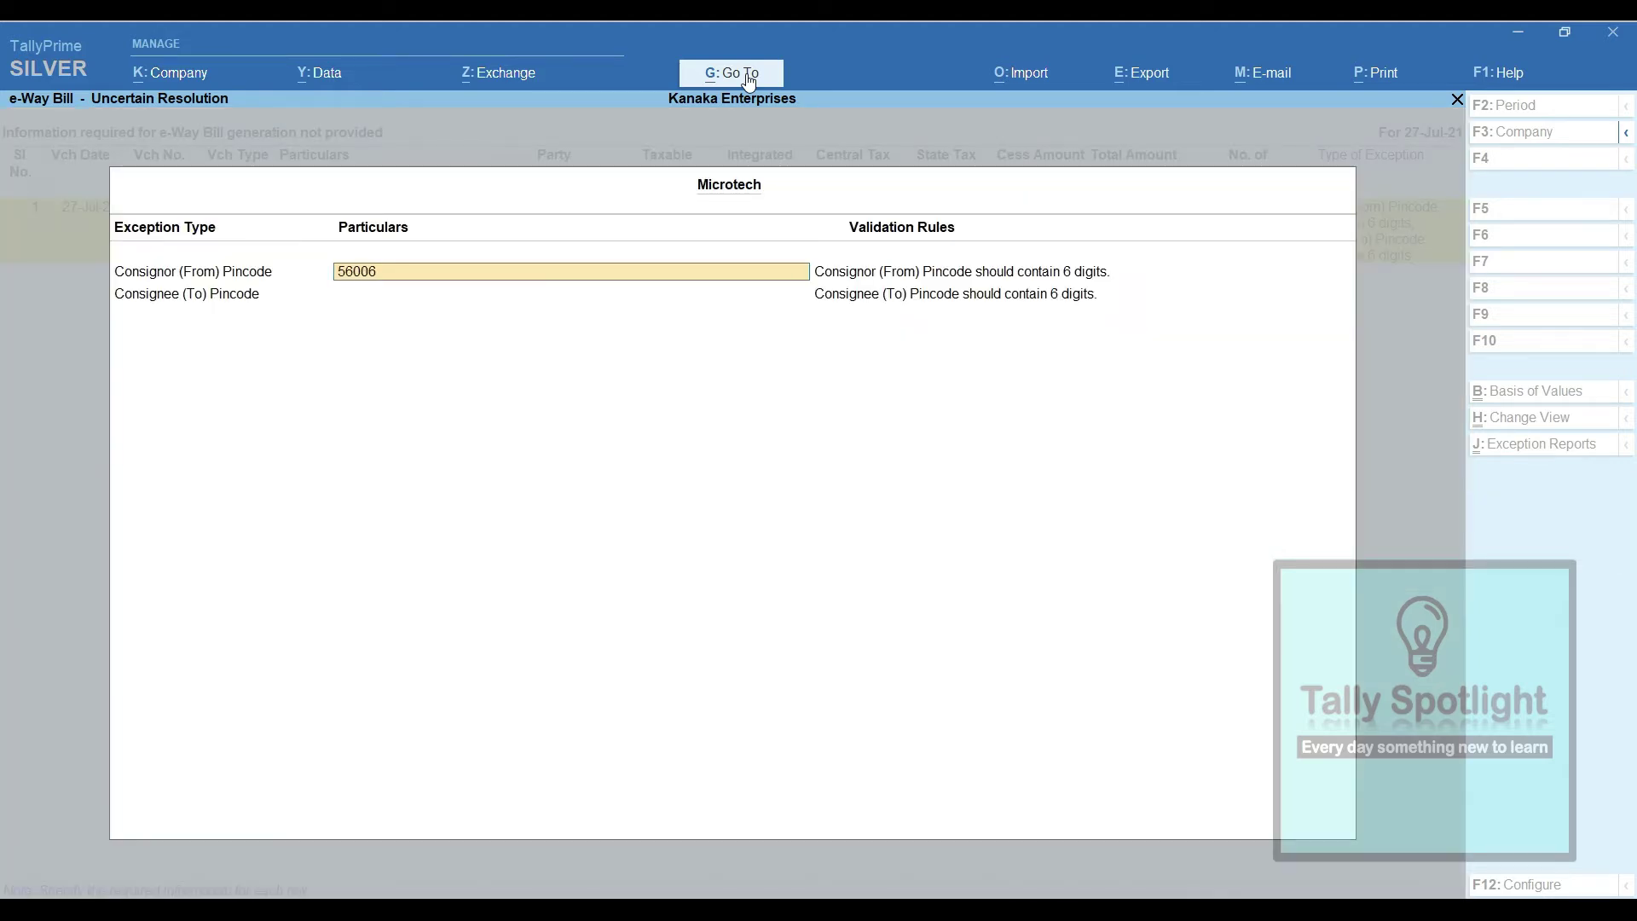
pyautogui.press('Return')
pyautogui.write('574212')
pyautogui.press('Return')
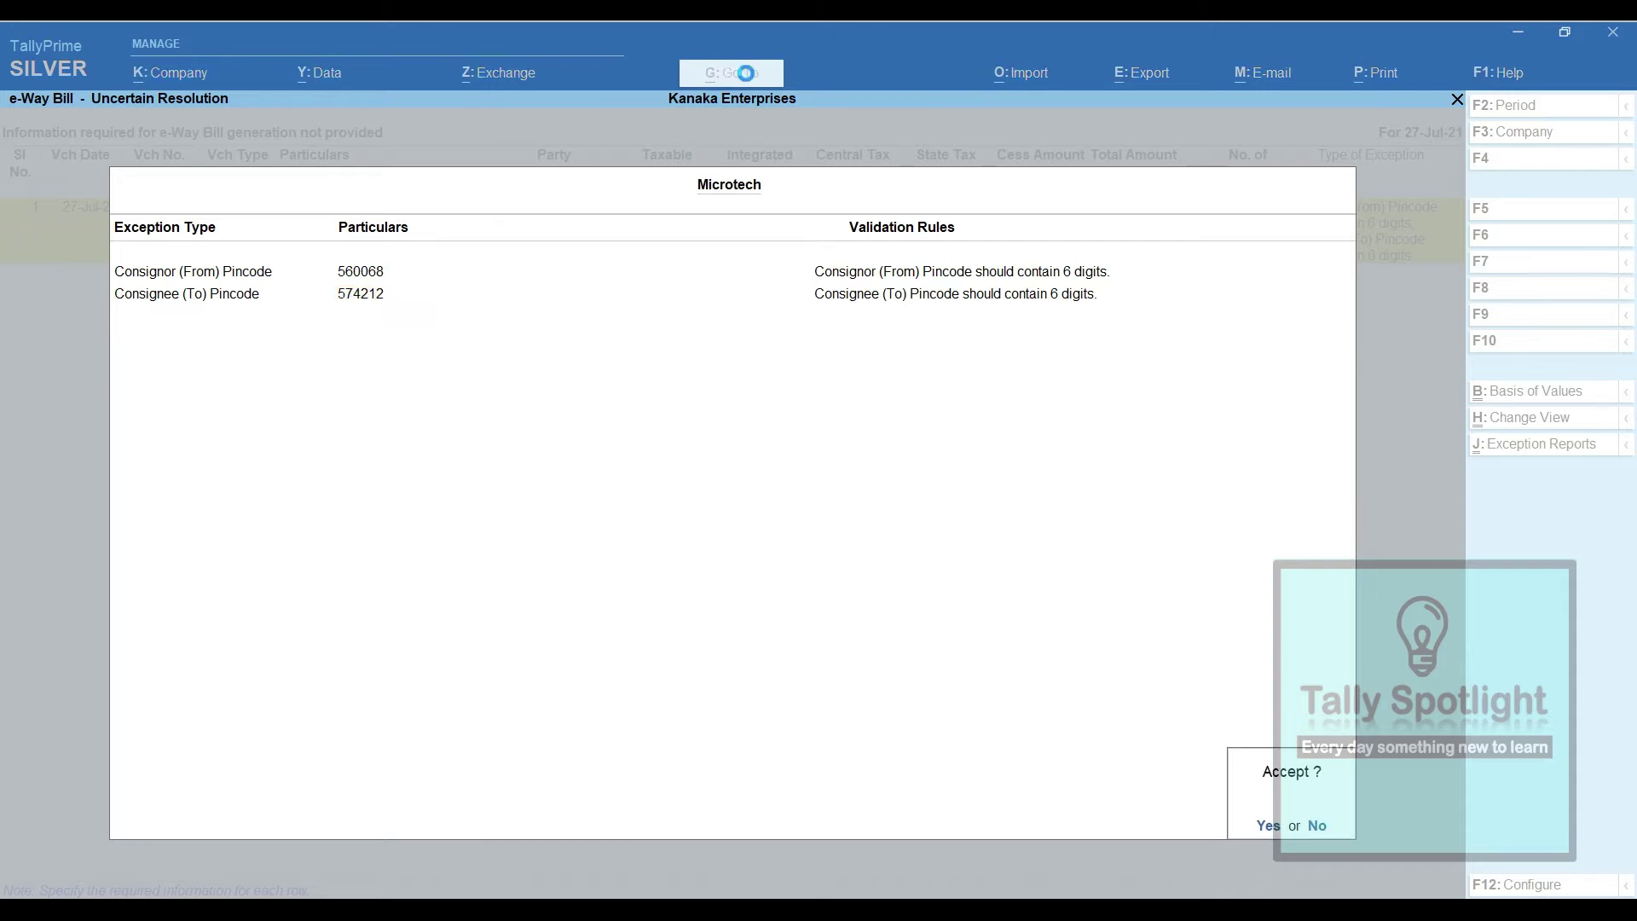
pyautogui.press('Return')
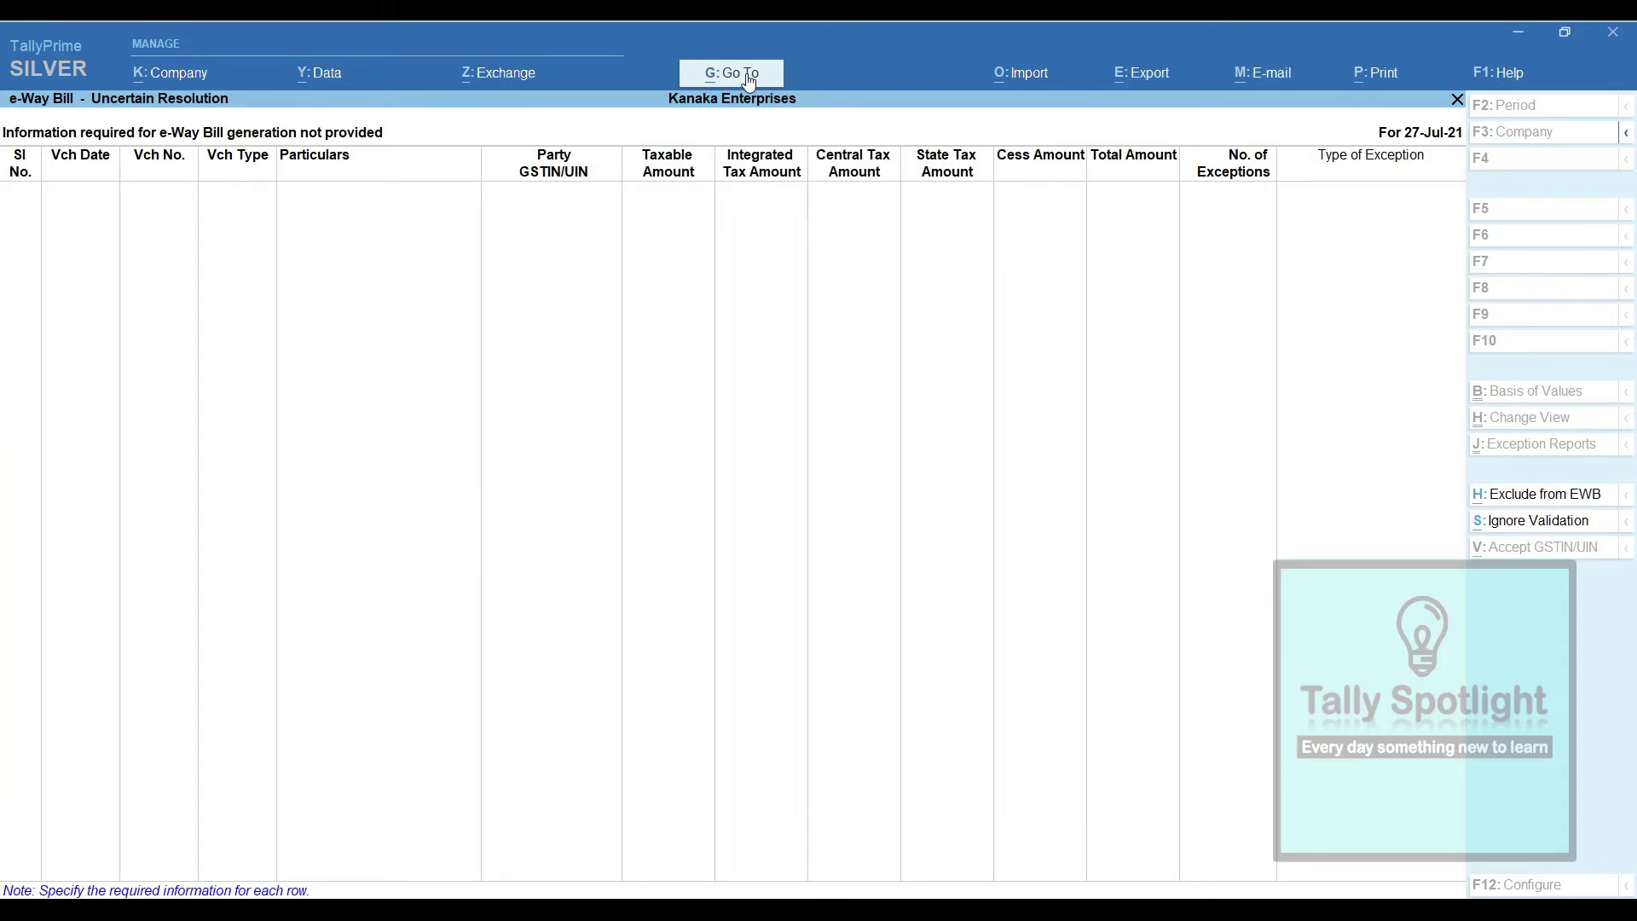
pyautogui.press('Escape')
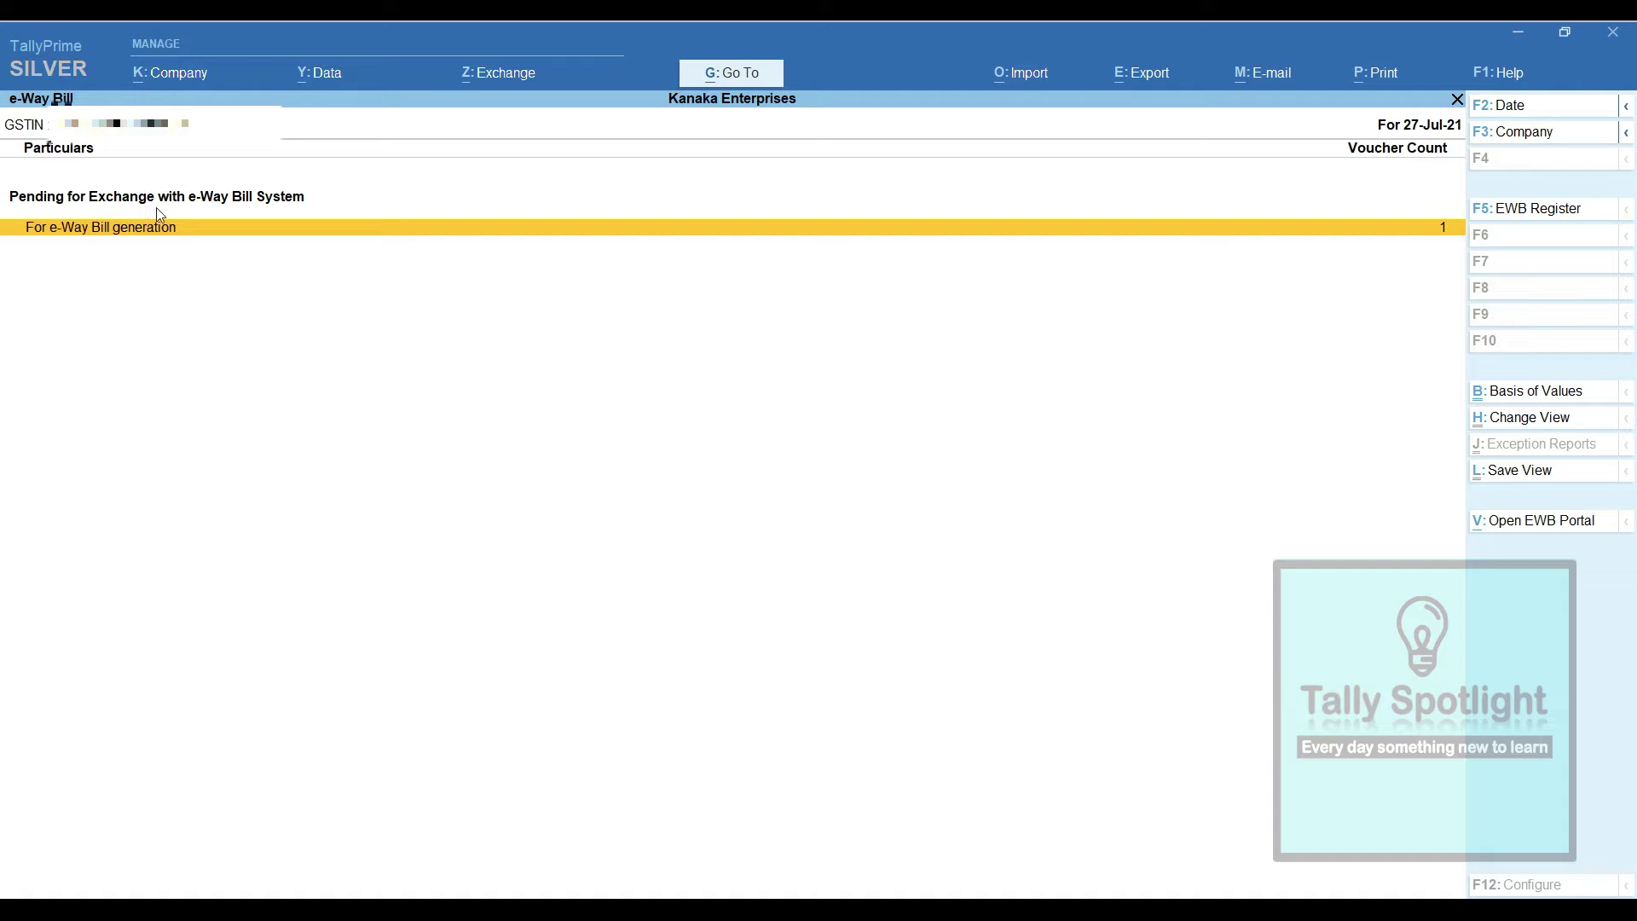
# Open the e-Way Bill Register and bring up the Exchange options
pyautogui.click(1530, 213)
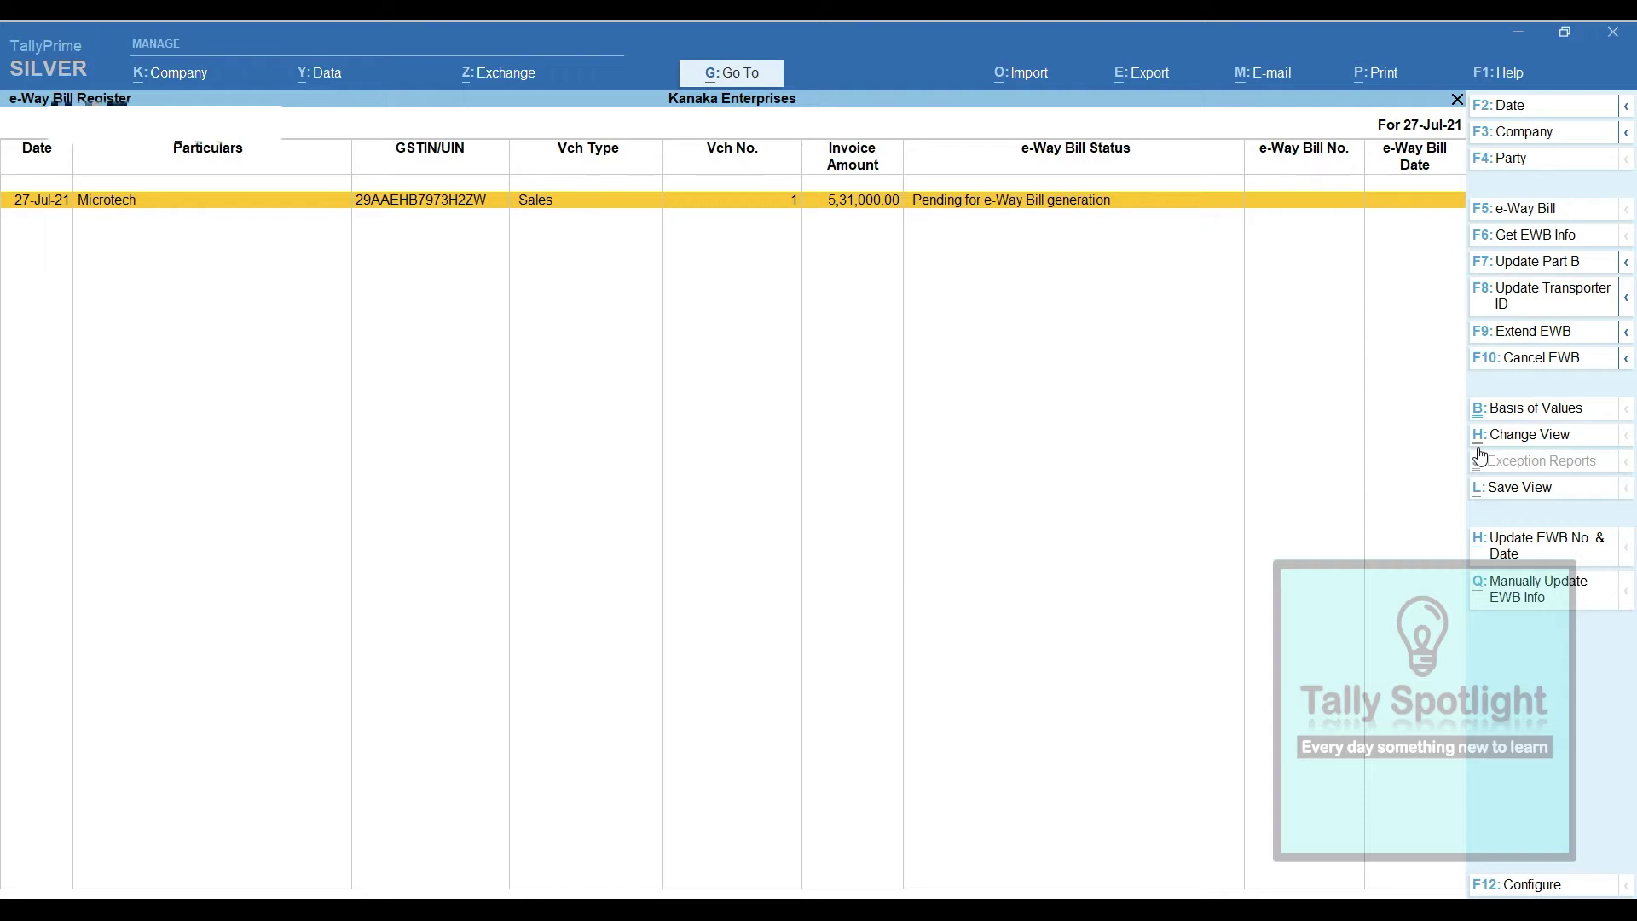
pyautogui.click(503, 73)
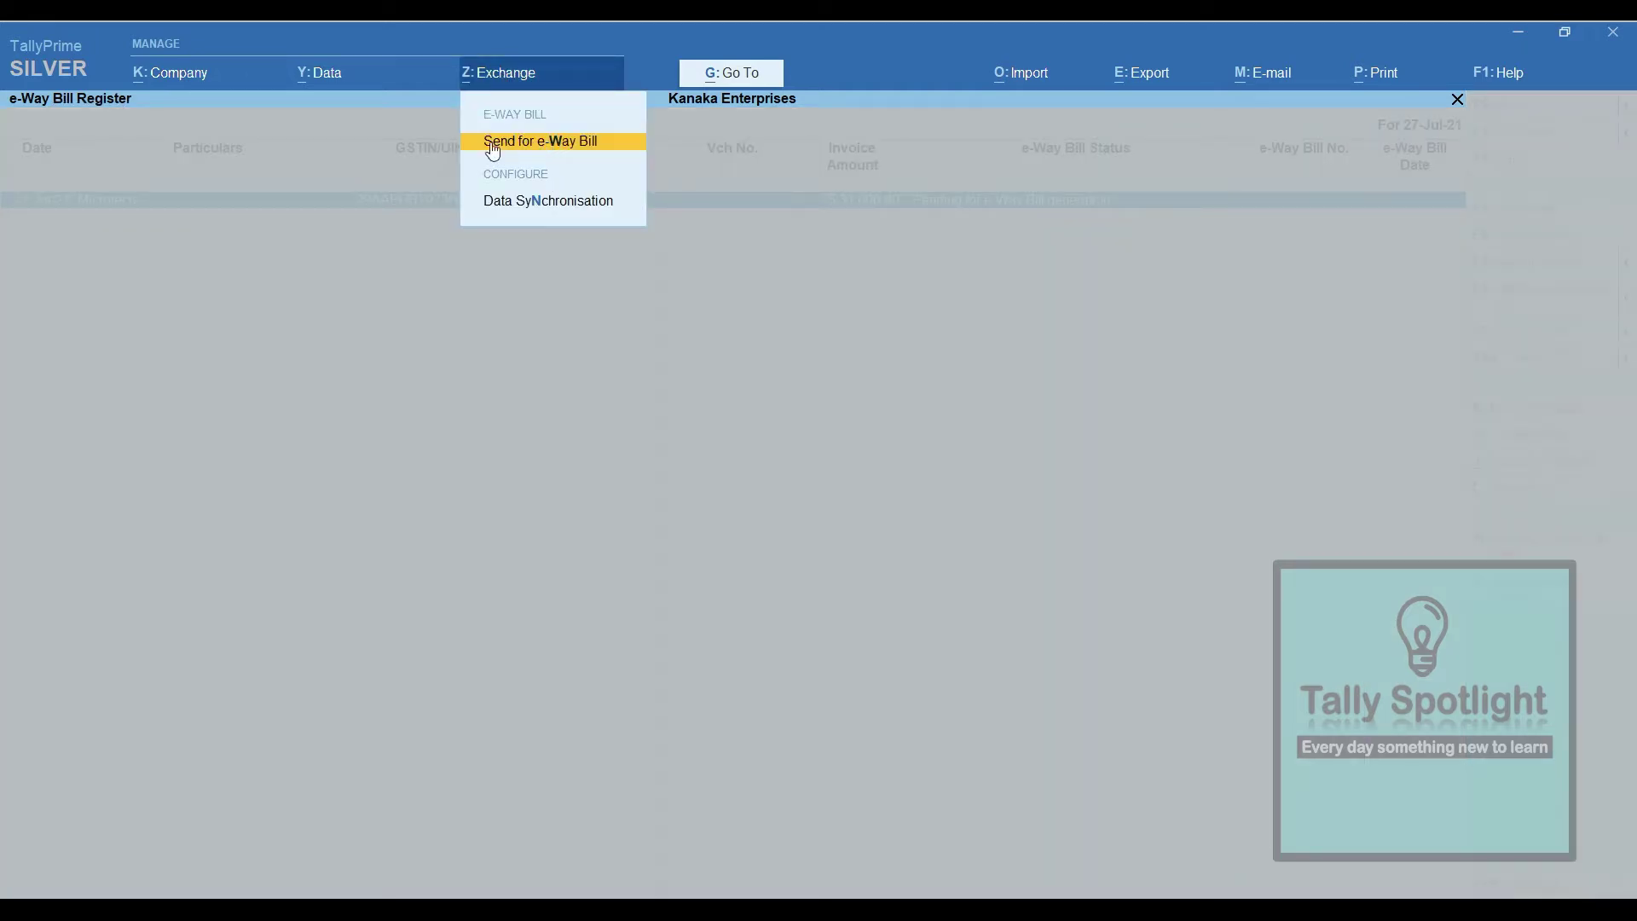
# Send the Microtech invoice for e-Way Bill generation, then open that sales voucher
pyautogui.click(553, 154)
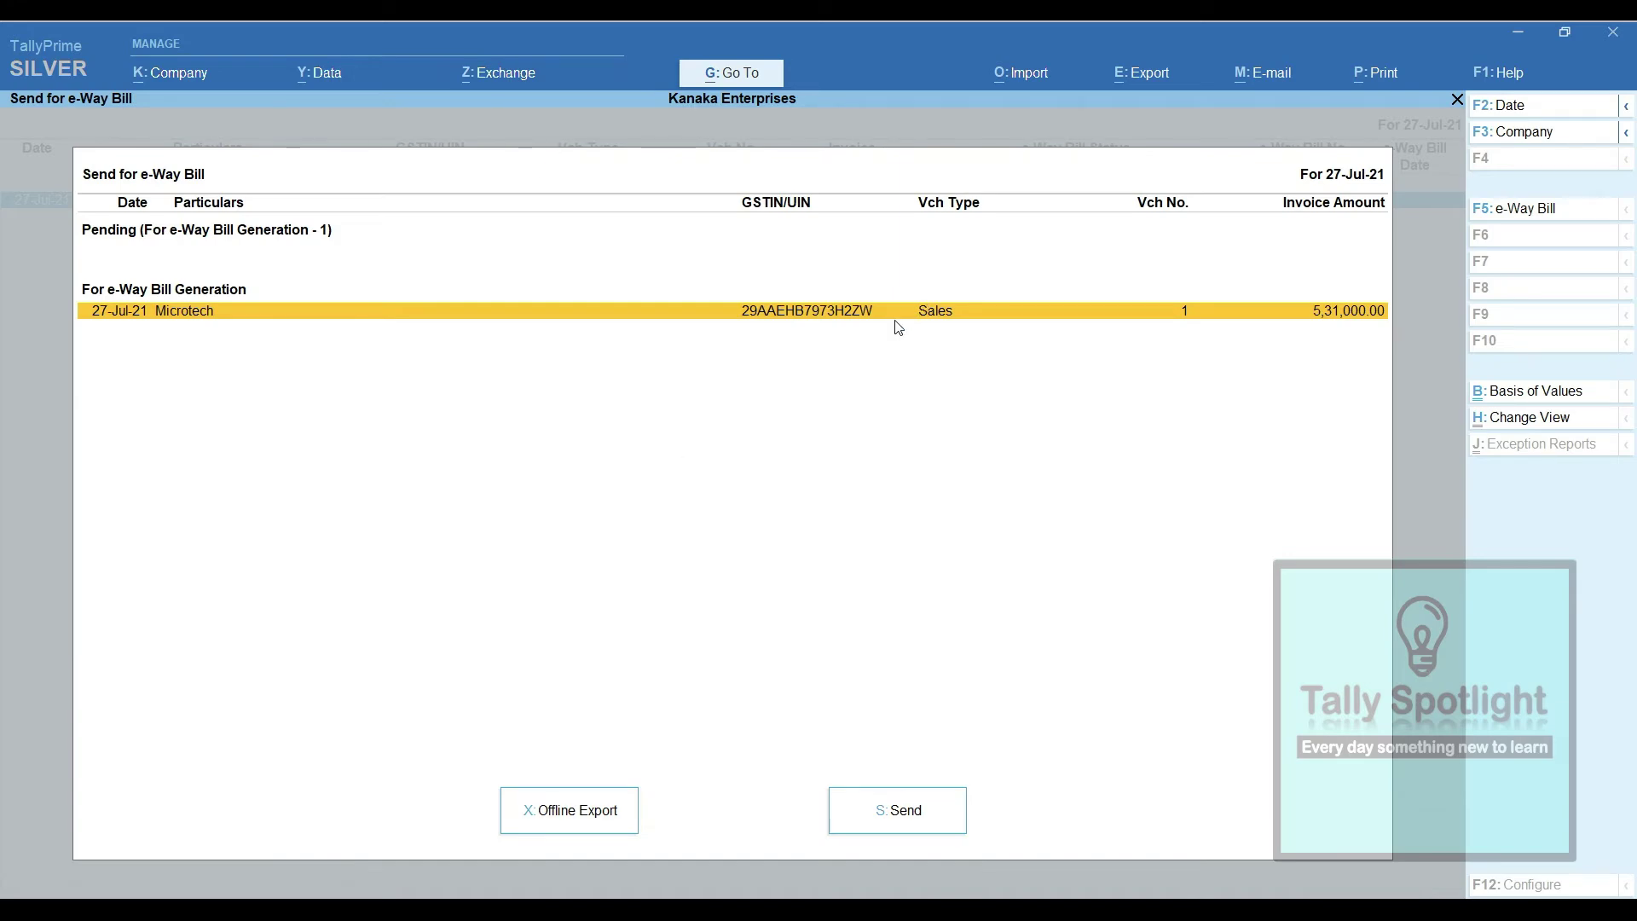
pyautogui.press('space')
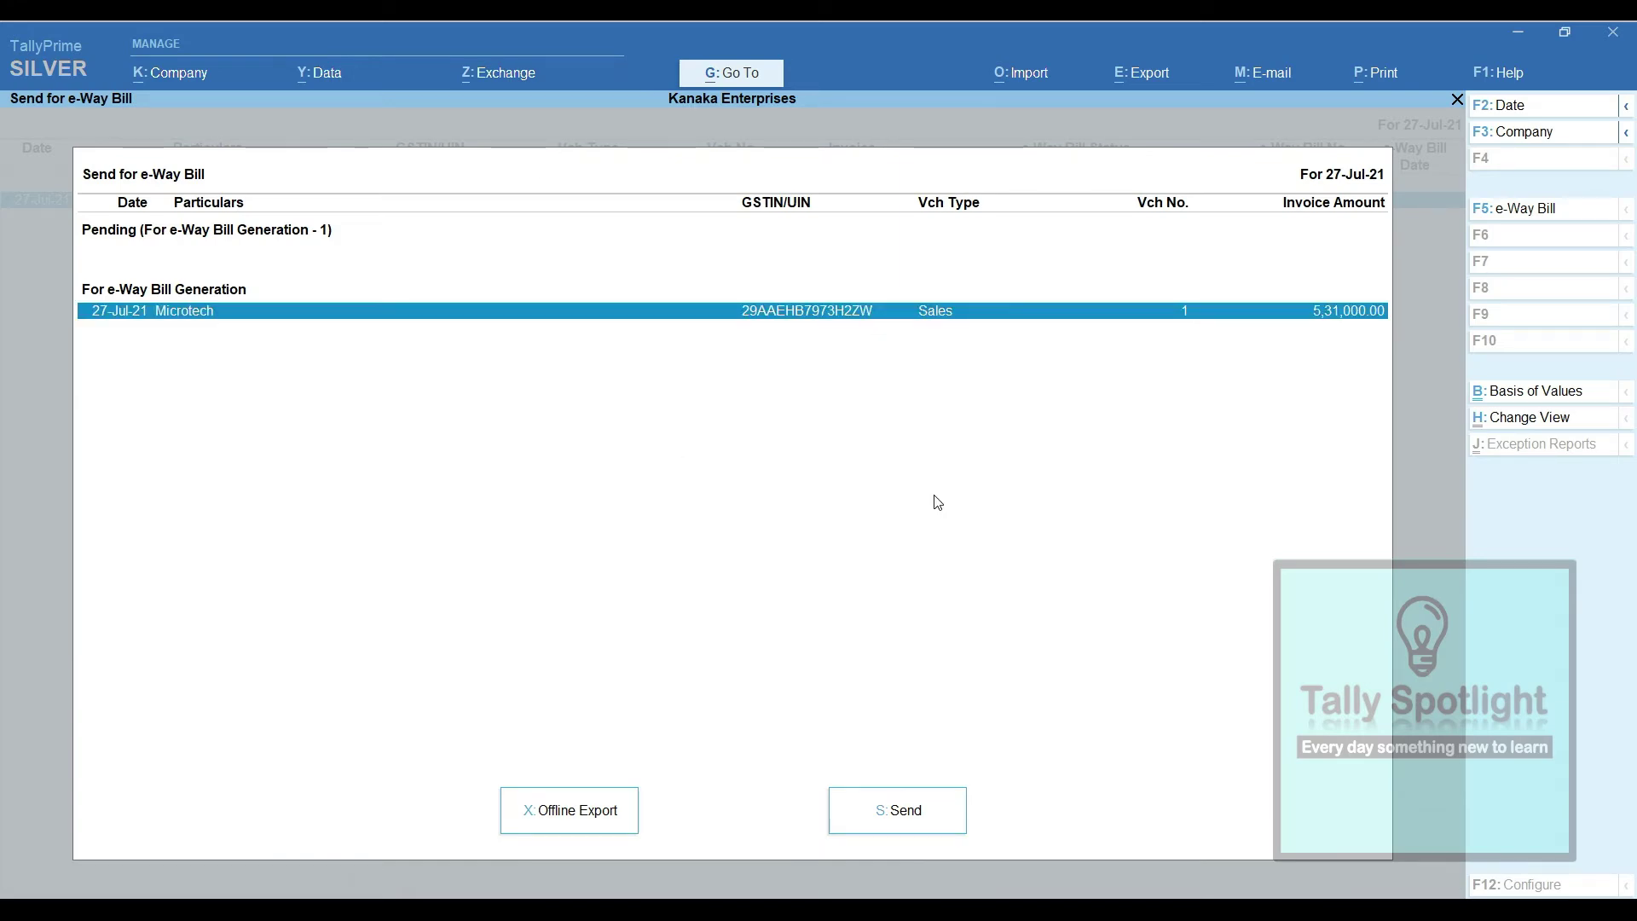
pyautogui.click(905, 823)
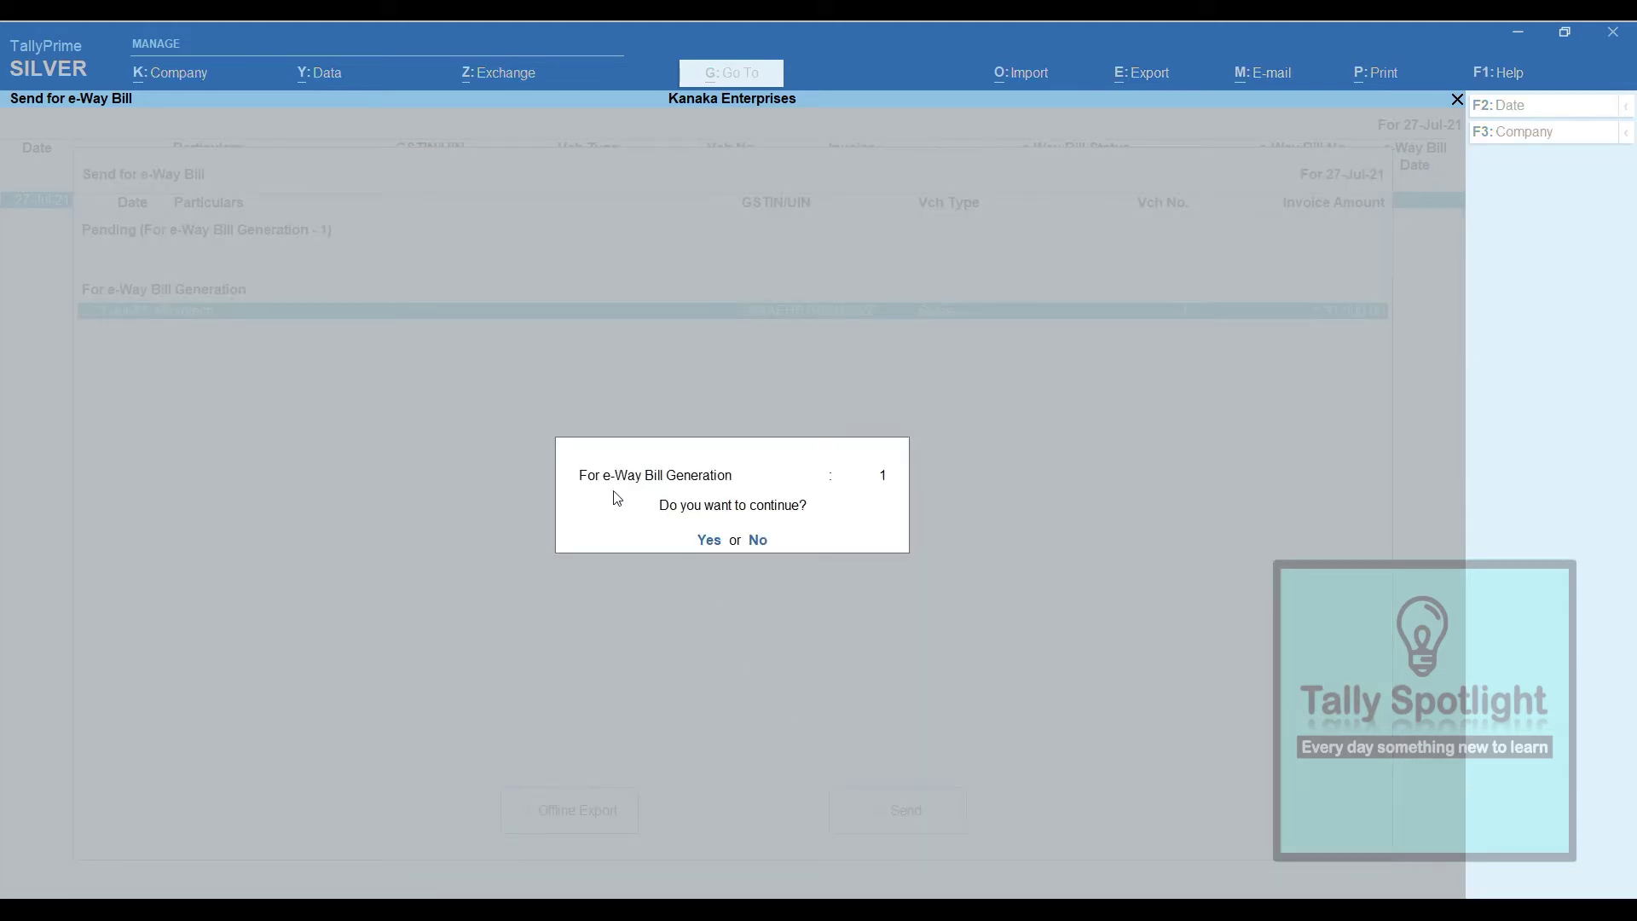
pyautogui.click(713, 546)
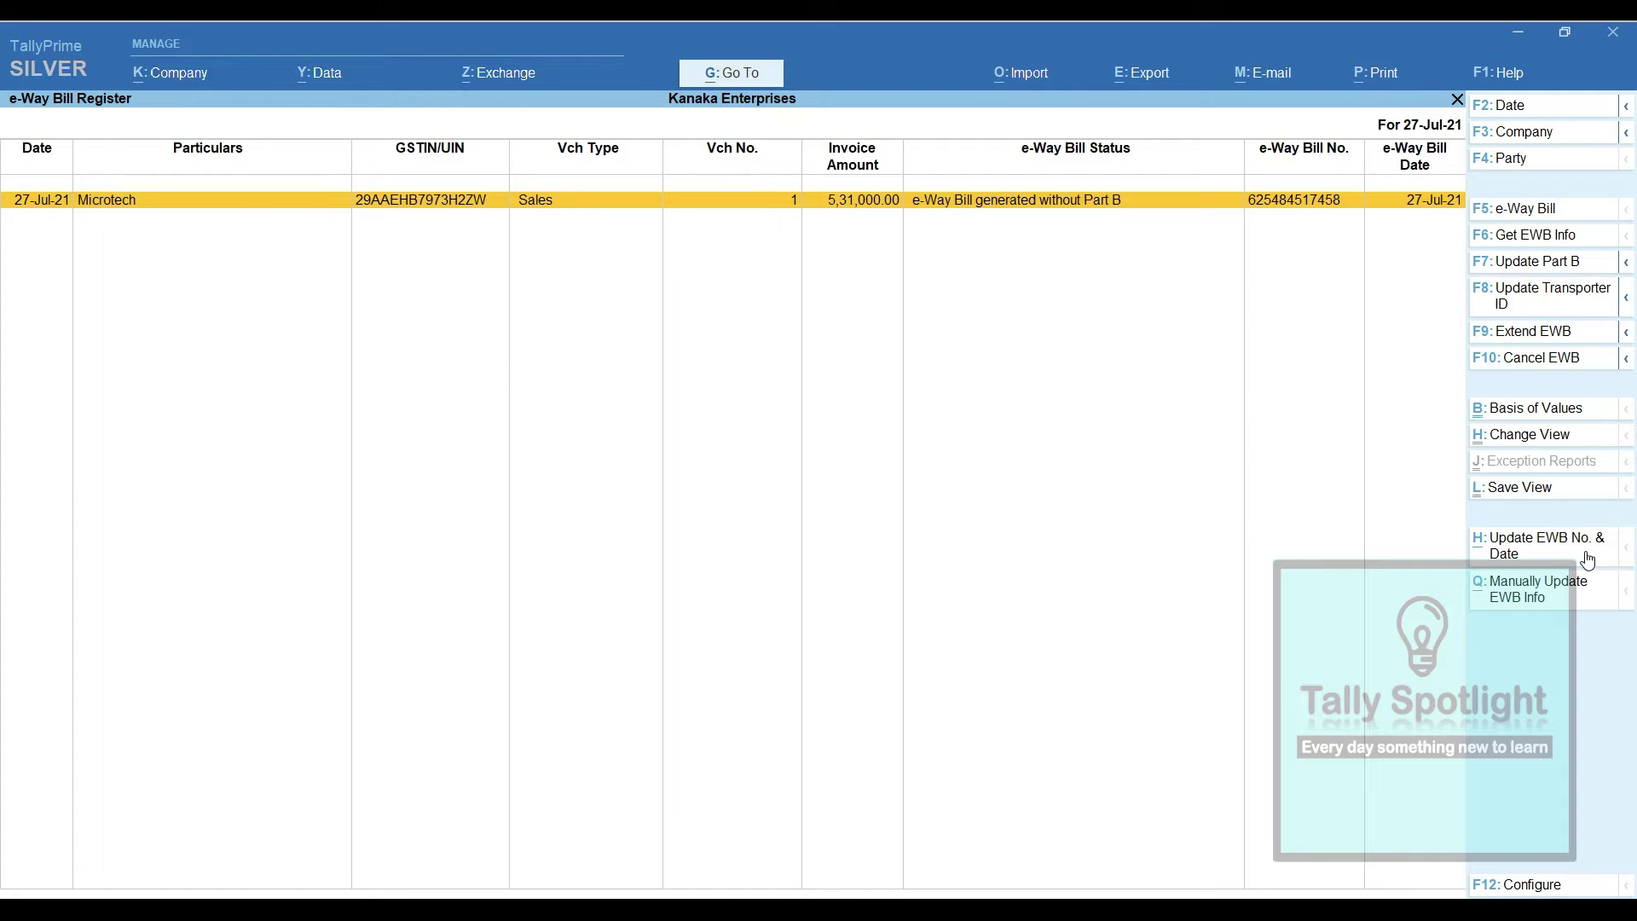
pyautogui.press('Return')
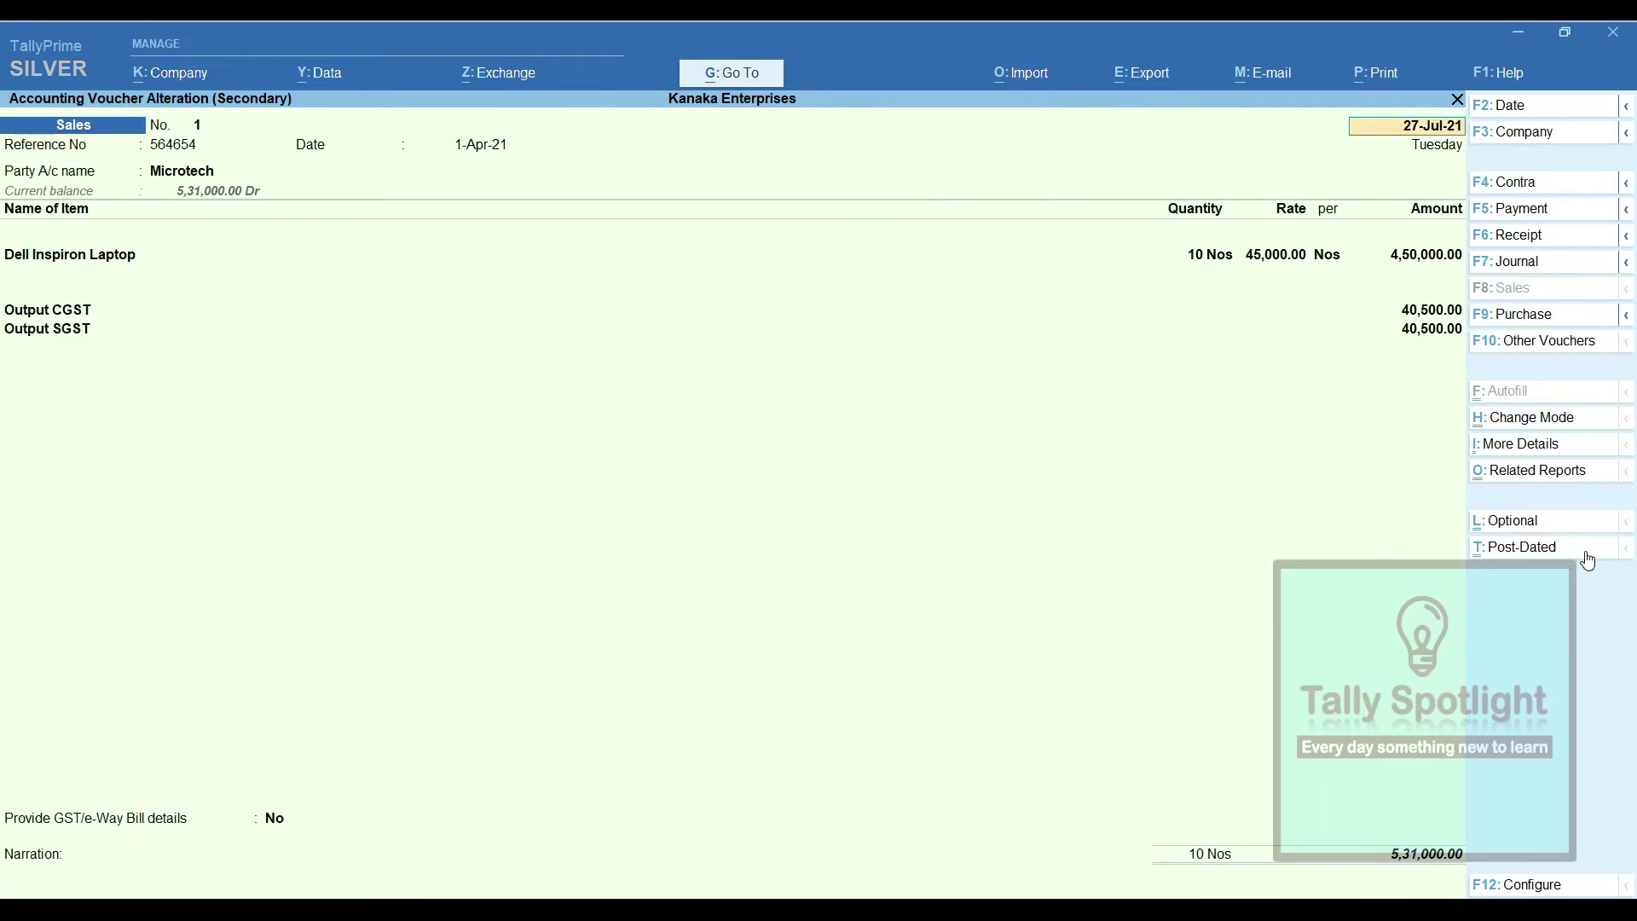
# Print the current Microtech sales voucher as a tax invoice
pyautogui.click(1377, 73)
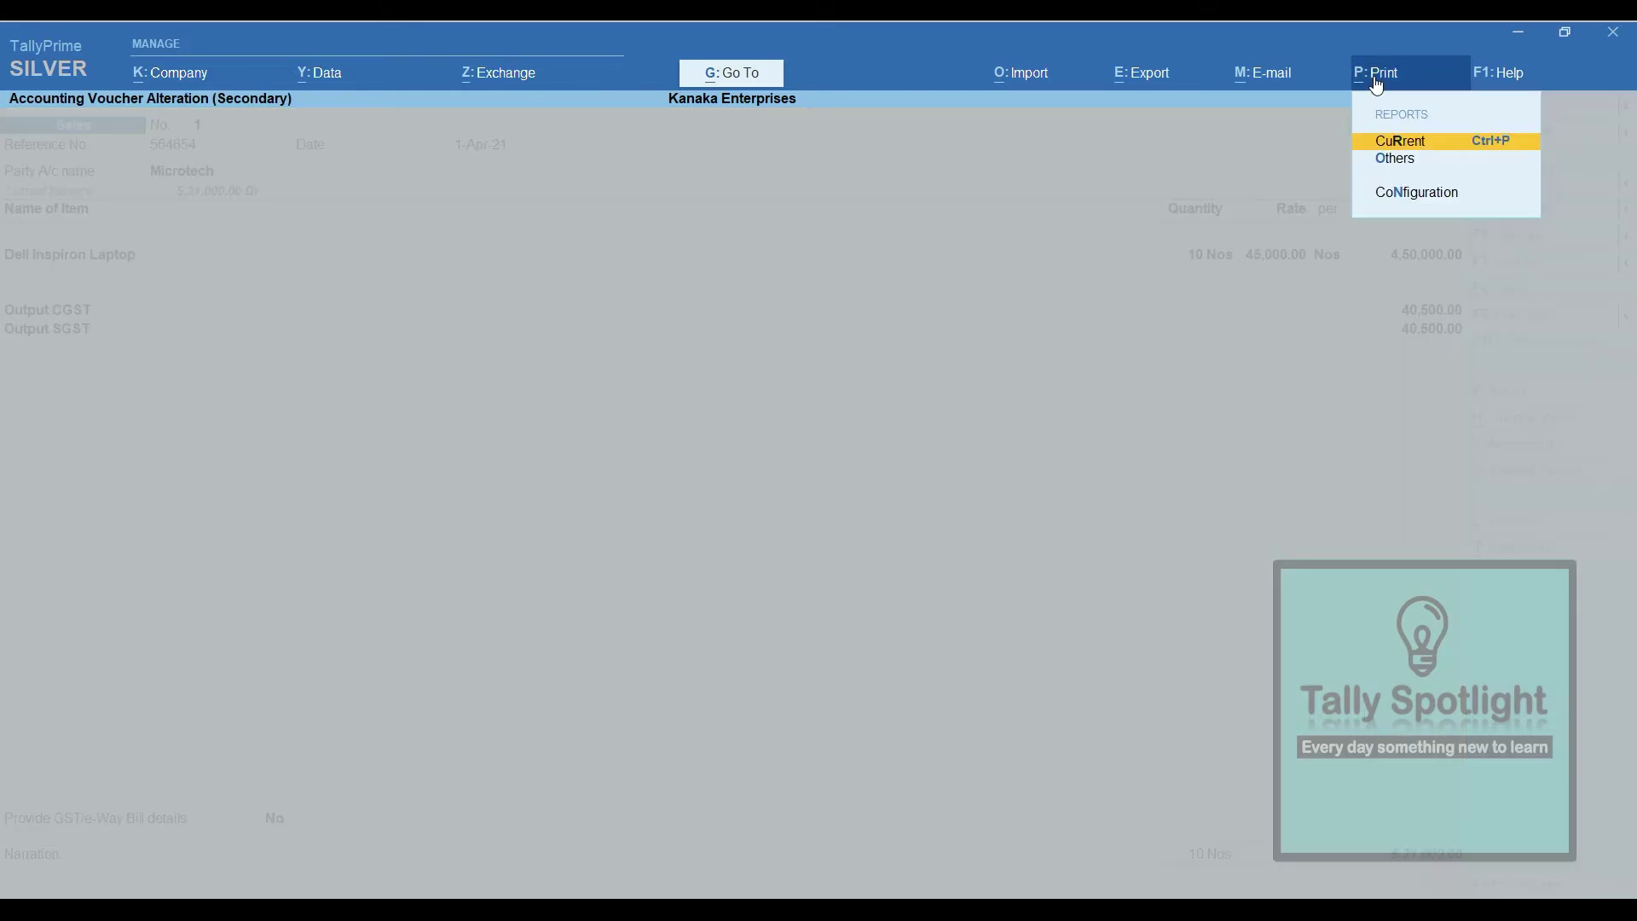
pyautogui.click(1432, 144)
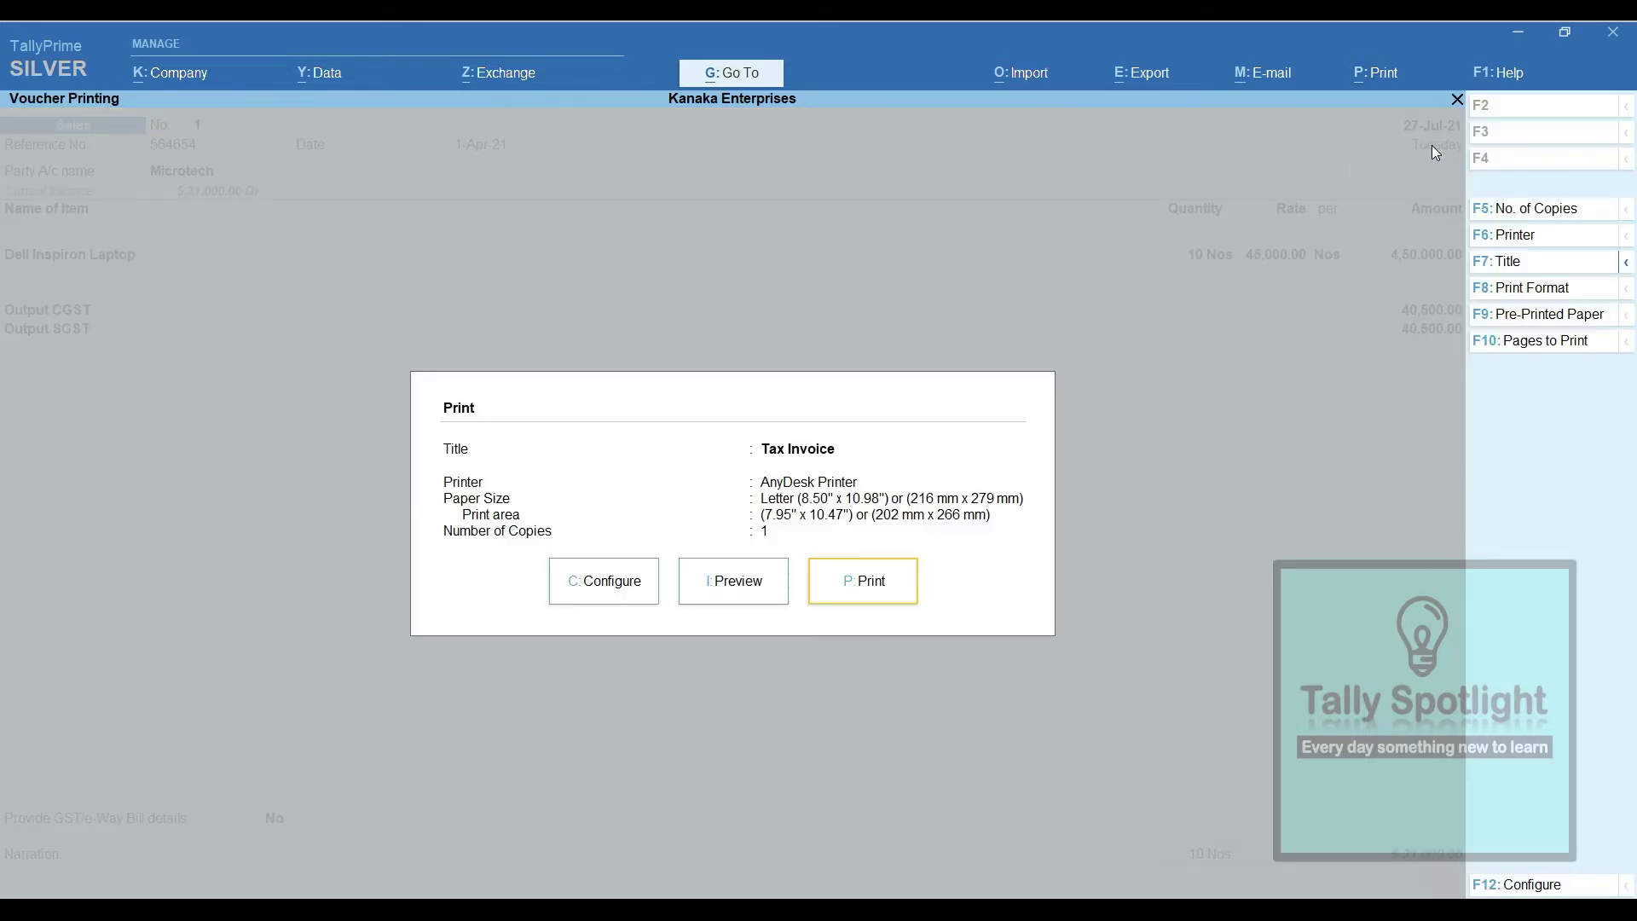
pyautogui.press('i')
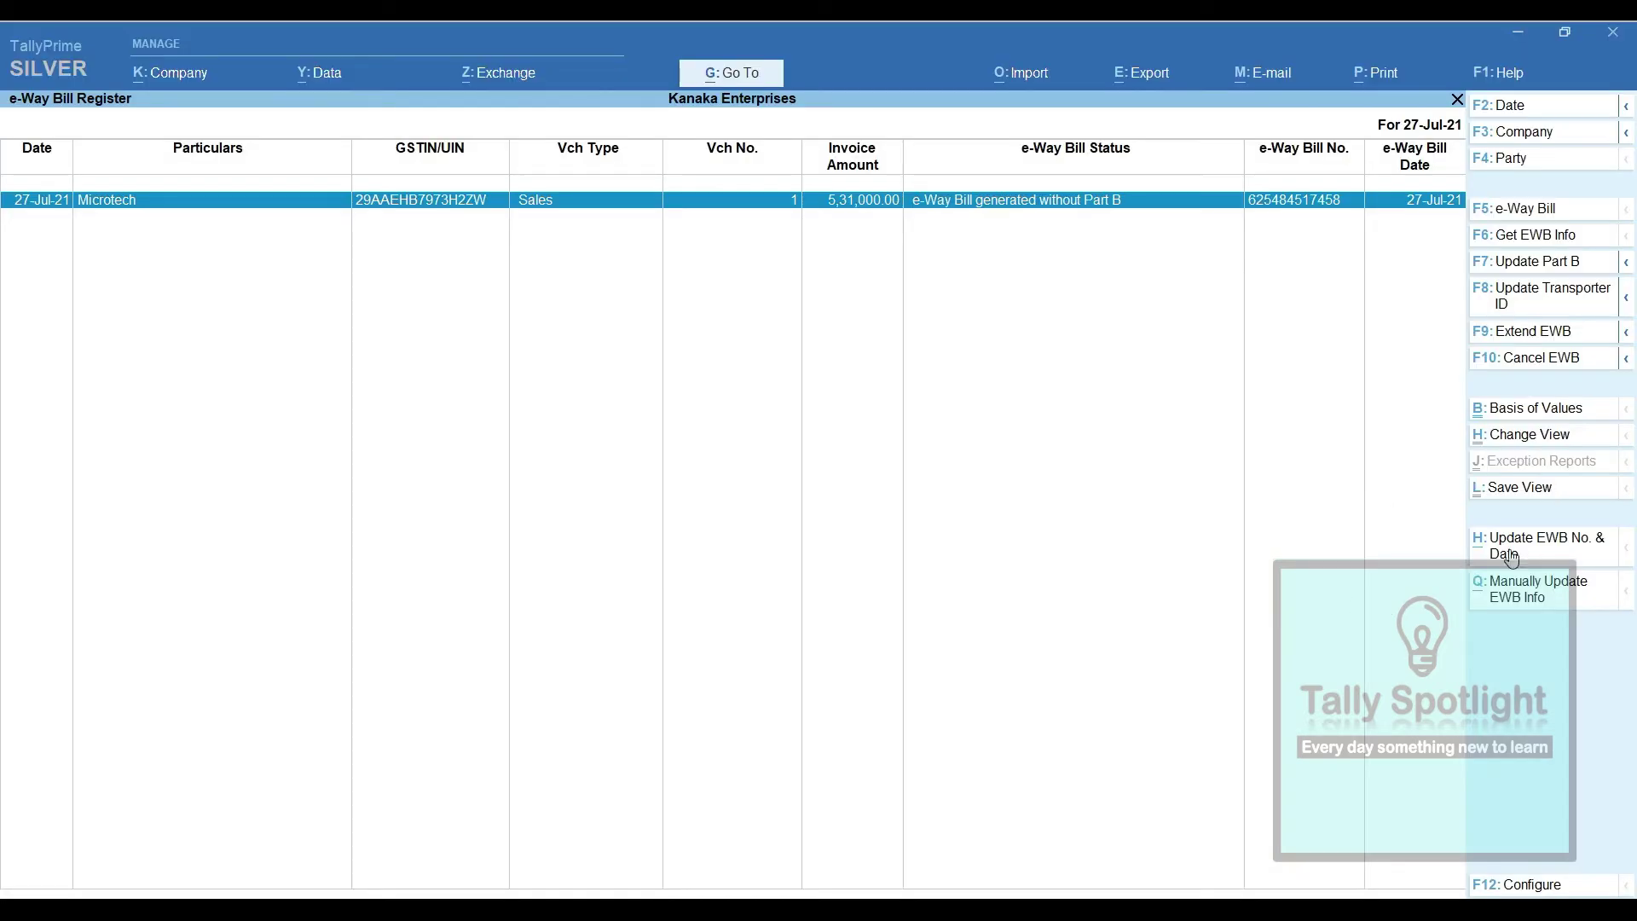
# Start cancelling the e-Way Bill with reason Data Entry mistake
pyautogui.click(1574, 361)
pyautogui.press('Down')
pyautogui.press('Down')
pyautogui.press('Down')
pyautogui.press('Return')
# Enter the cancellation remark 'Valuvation Issue' and accept the details
pyautogui.write('Valuvation')
pyautogui.write('Issue.')
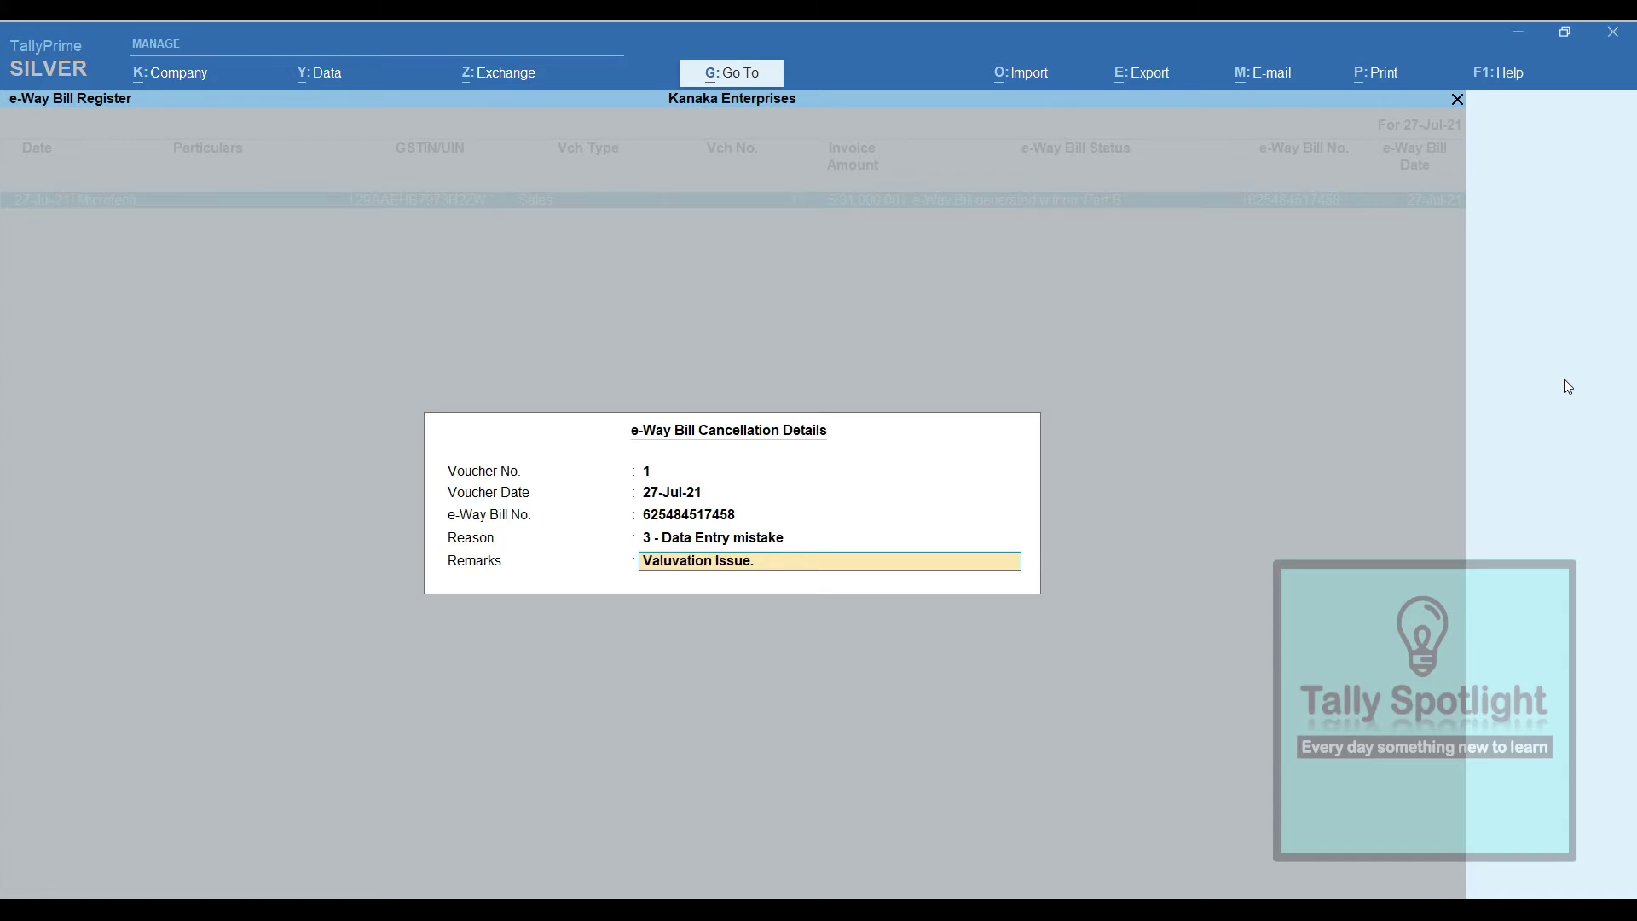
pyautogui.press('Return')
pyautogui.press('Return')
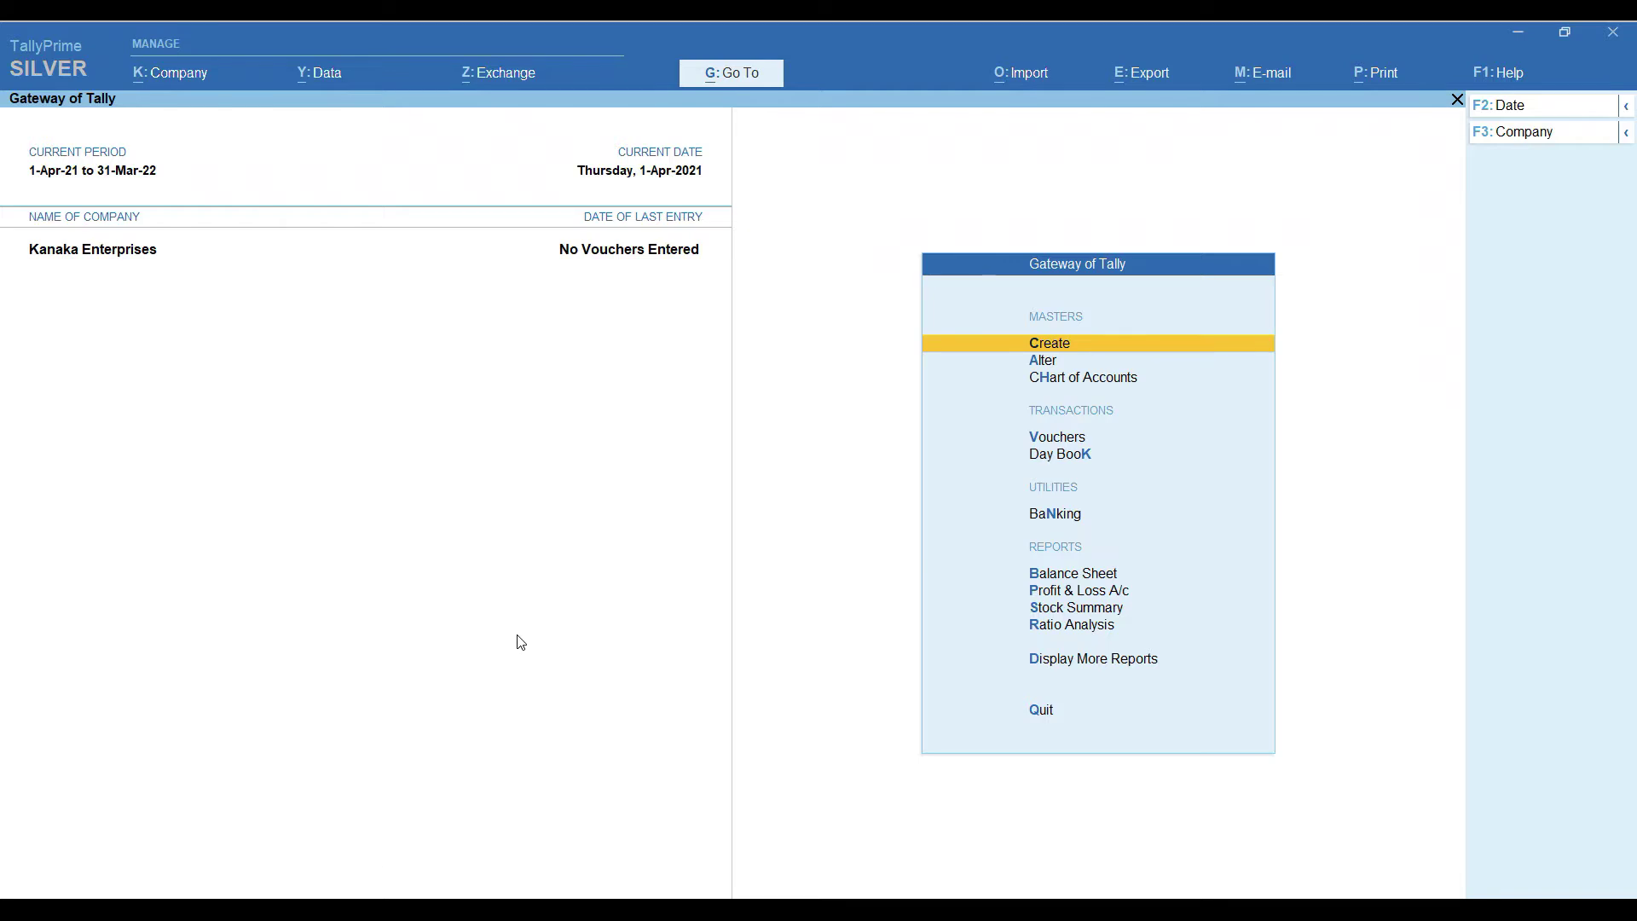
# Create a Microtech ledger, enter its GSTIN, and fetch the GSTIN/UIN details online
pyautogui.press('Return')
pyautogui.press('Down')
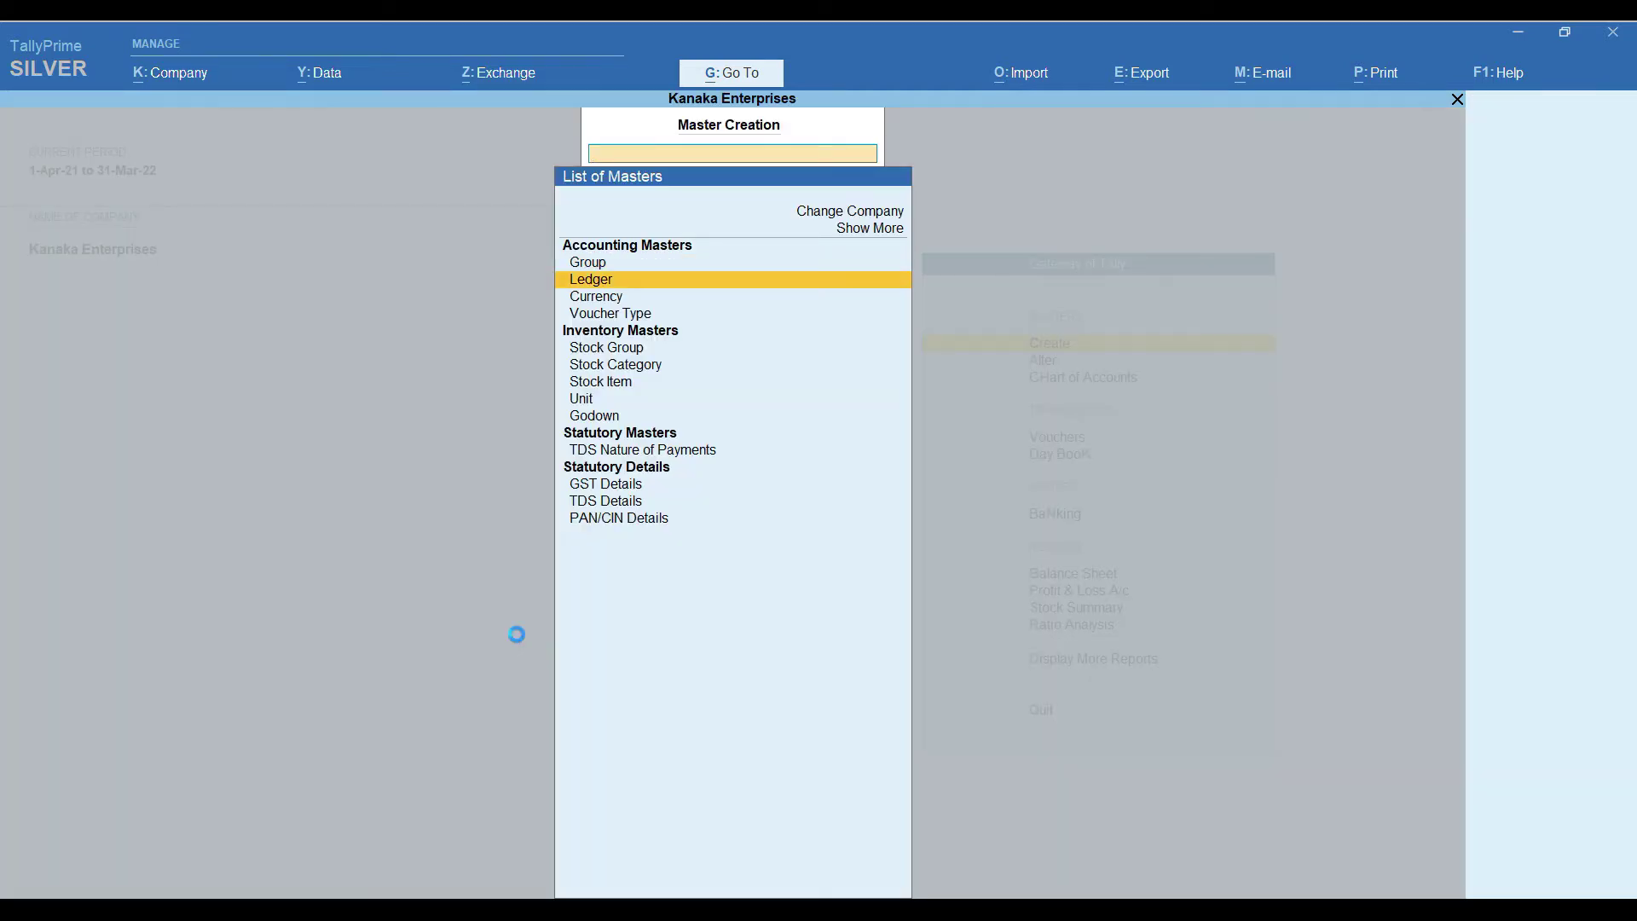
pyautogui.write('Microtech')
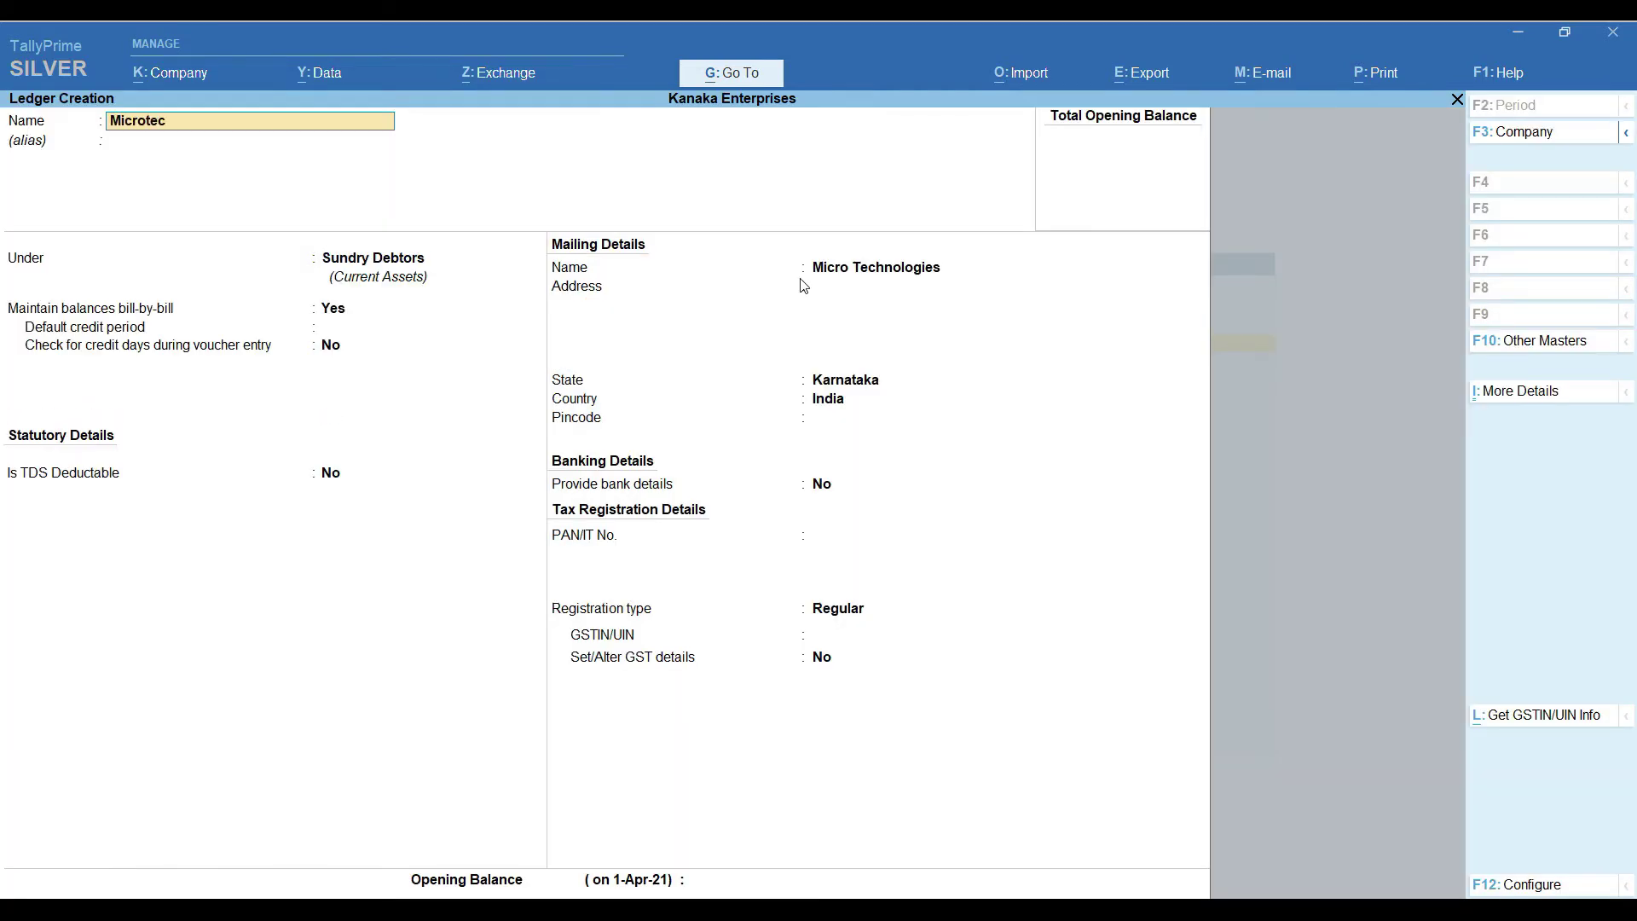
pyautogui.press('Return')
pyautogui.press('Return')
pyautogui.press('Return')
pyautogui.press('Return')
pyautogui.press('Return')
pyautogui.press('Return')
pyautogui.press('Return')
pyautogui.press('Return')
pyautogui.press('Return')
pyautogui.press('Return')
pyautogui.press('Return')
pyautogui.press('Return')
pyautogui.press('Return')
pyautogui.press('Return')
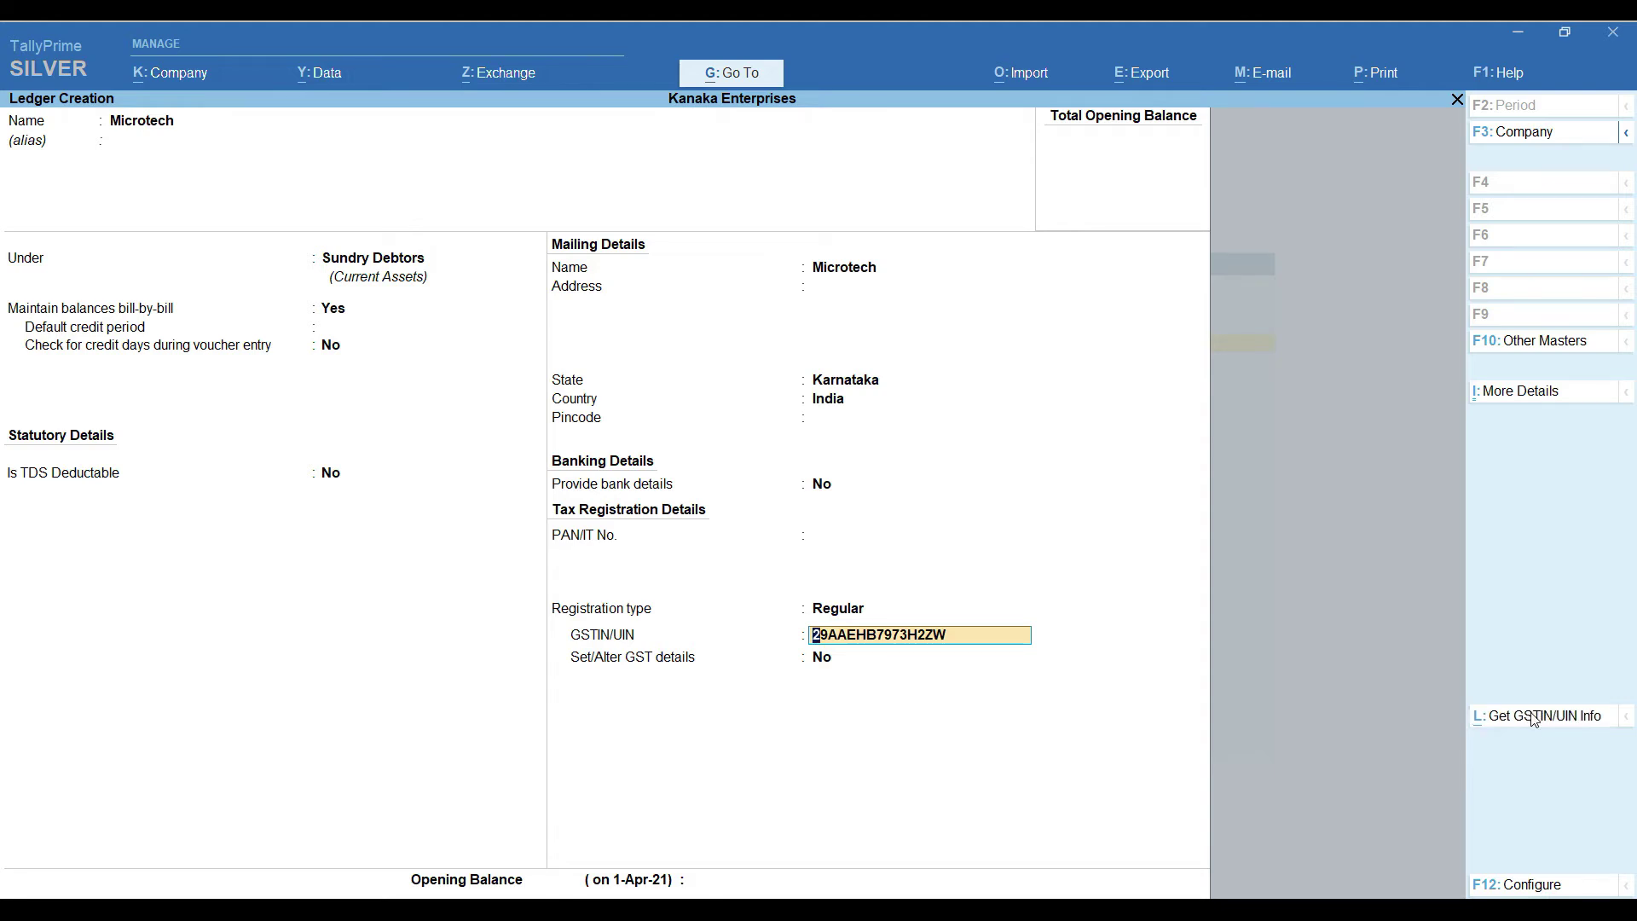
pyautogui.click(1533, 718)
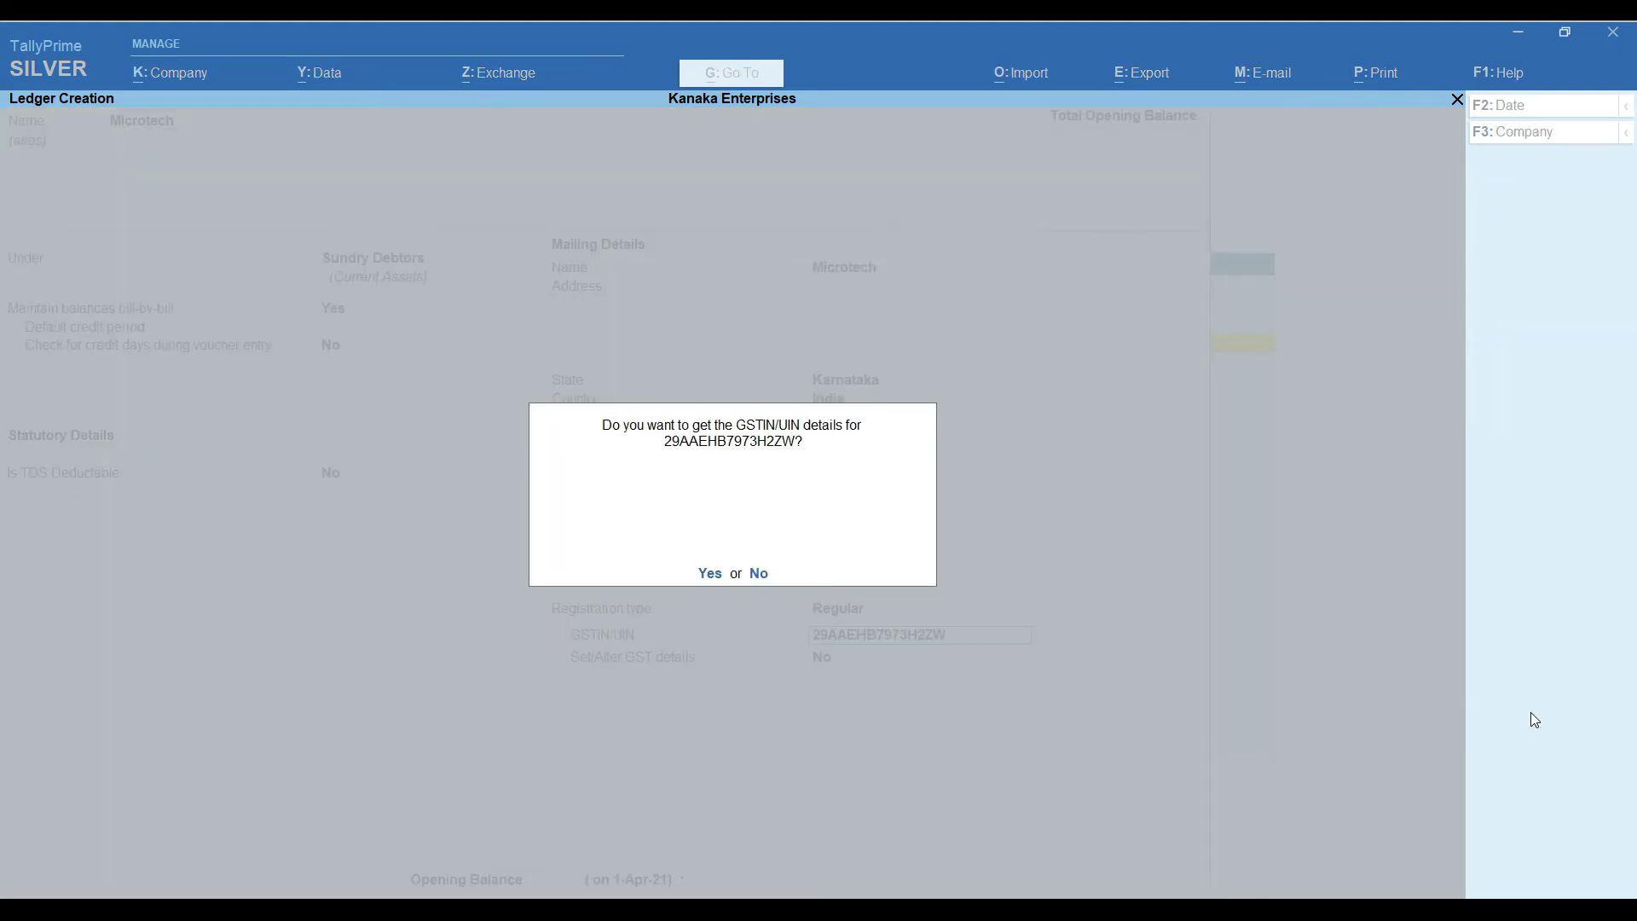
pyautogui.press('Return')
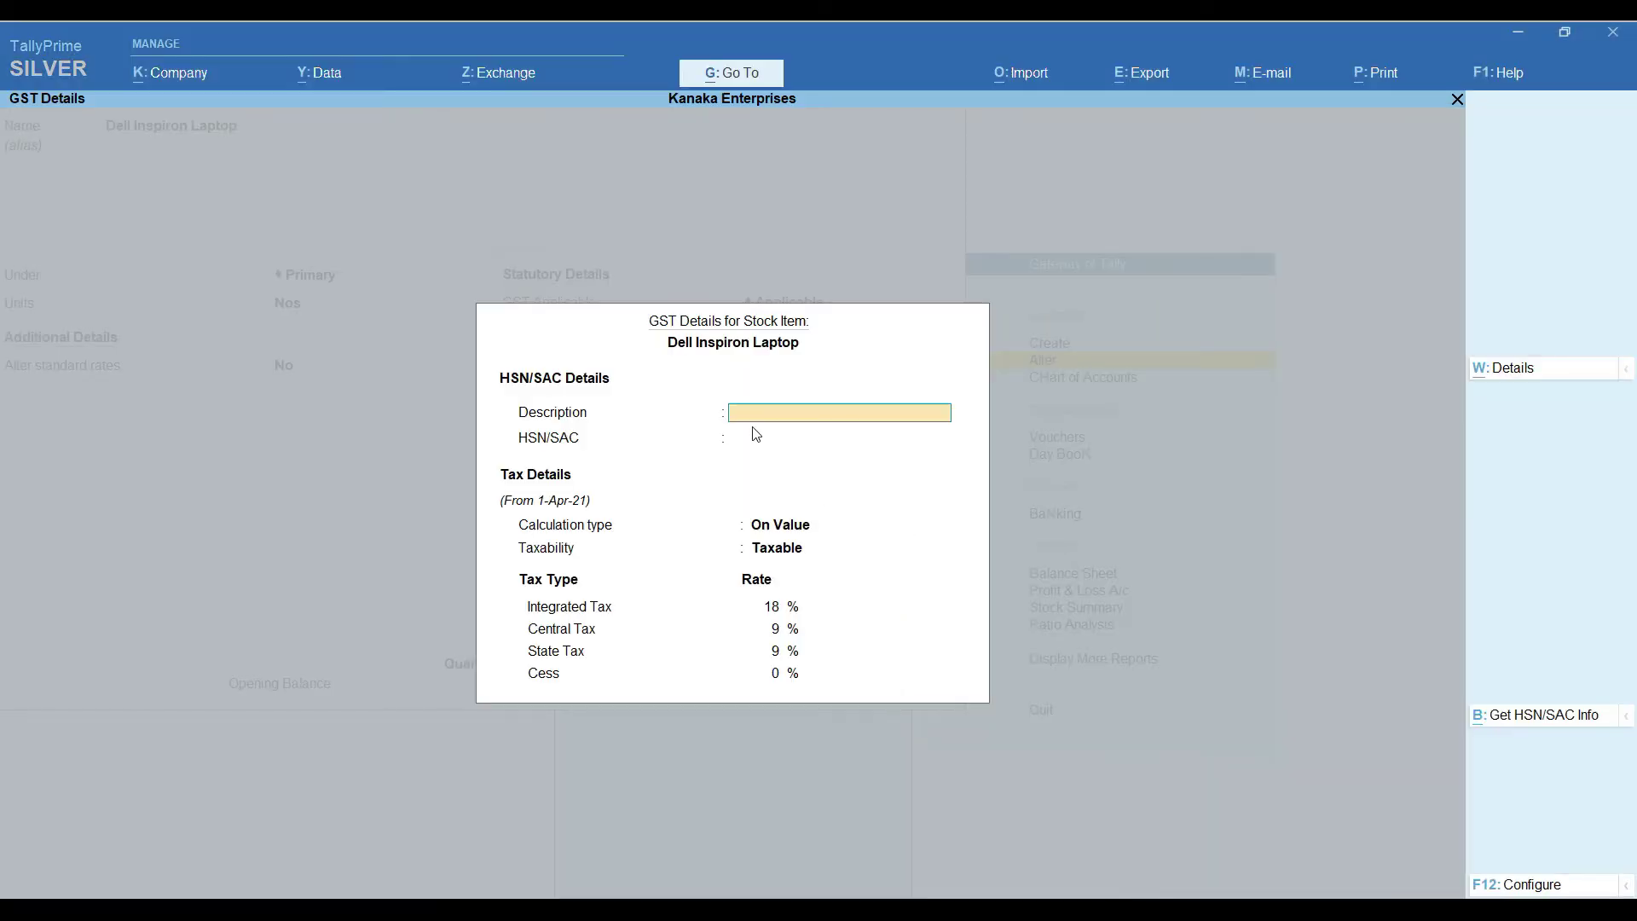
# Give the Dell Inspiron Laptop the description 'Computer' and HSN/SAC 998874, and fetch its HSN/SAC info online
pyautogui.click(754, 434)
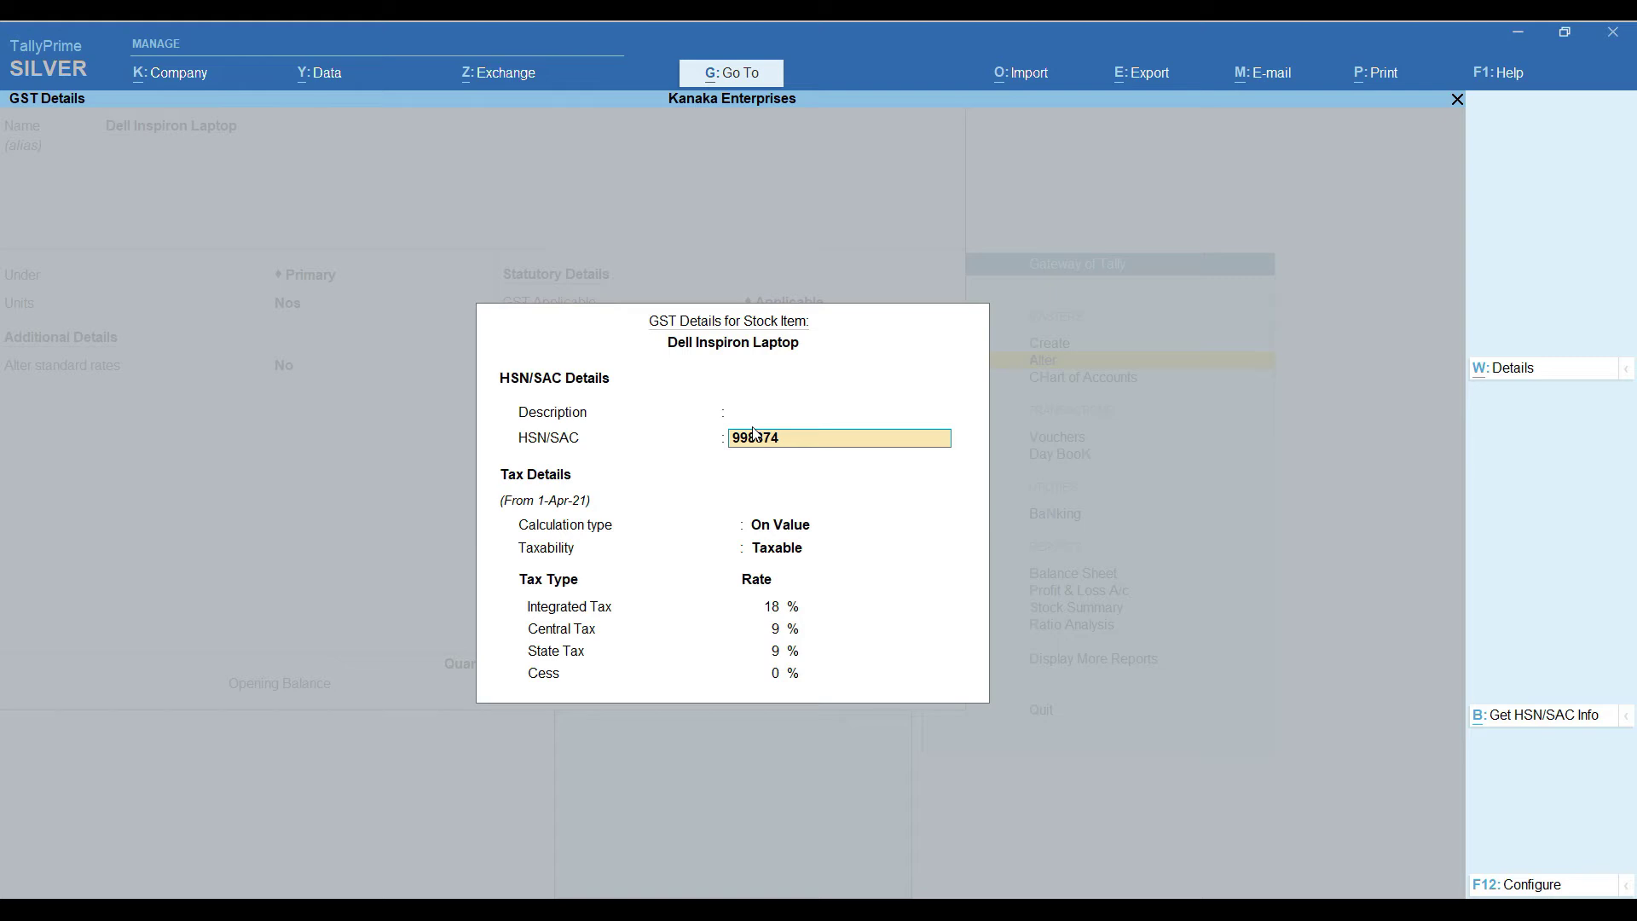
pyautogui.press('Up')
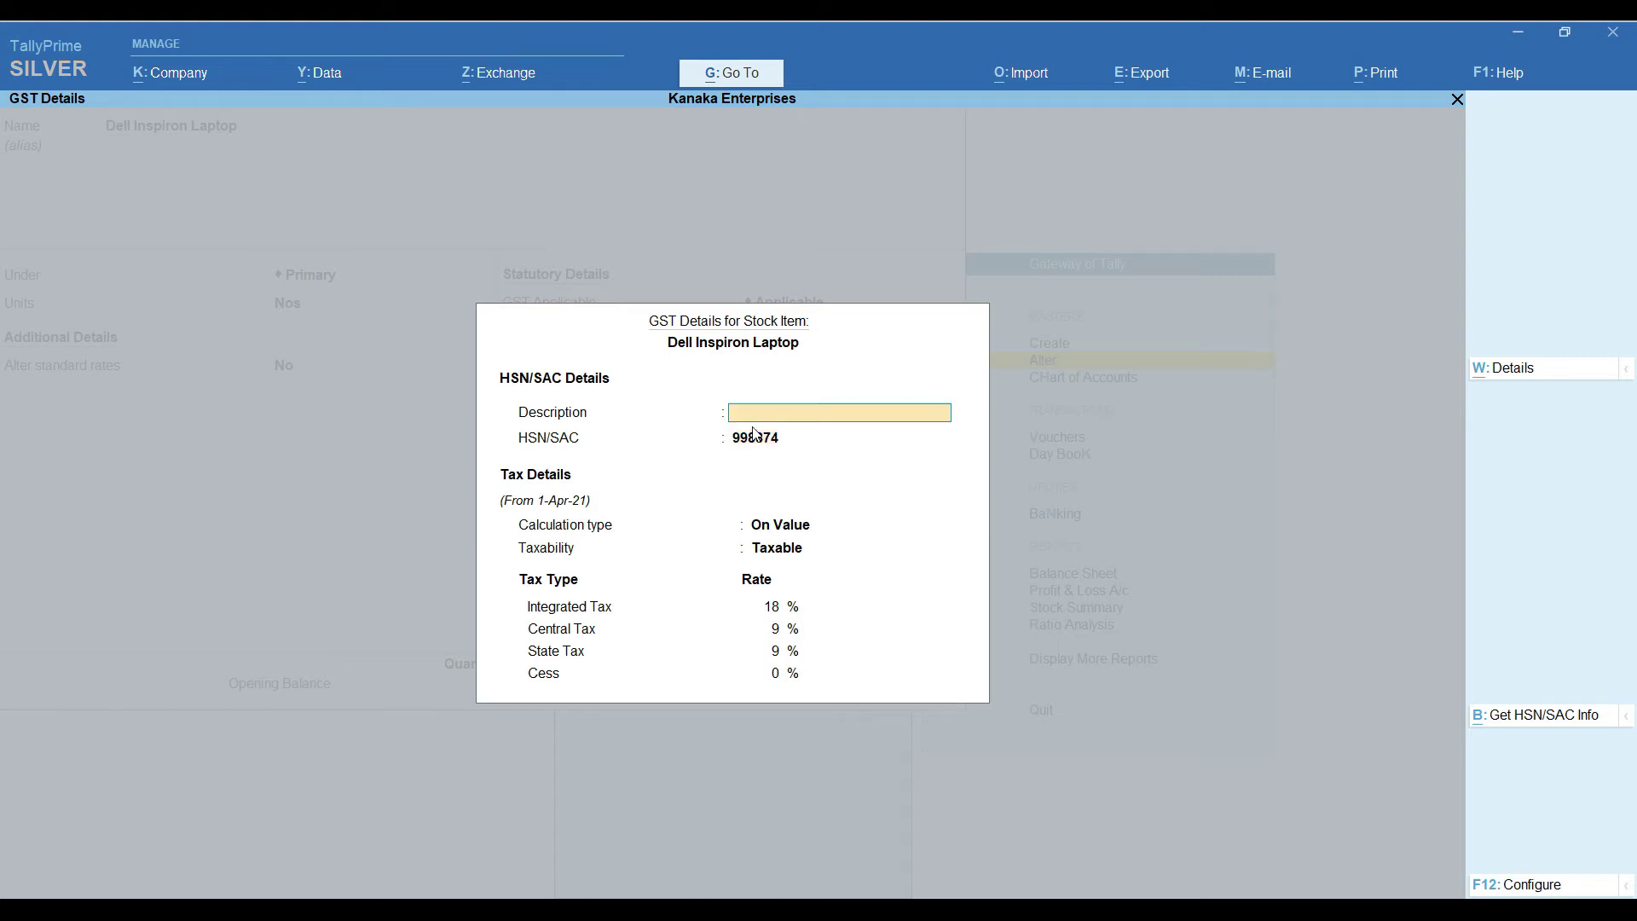
pyautogui.write('Computer')
pyautogui.press('Return')
pyautogui.write('99884')
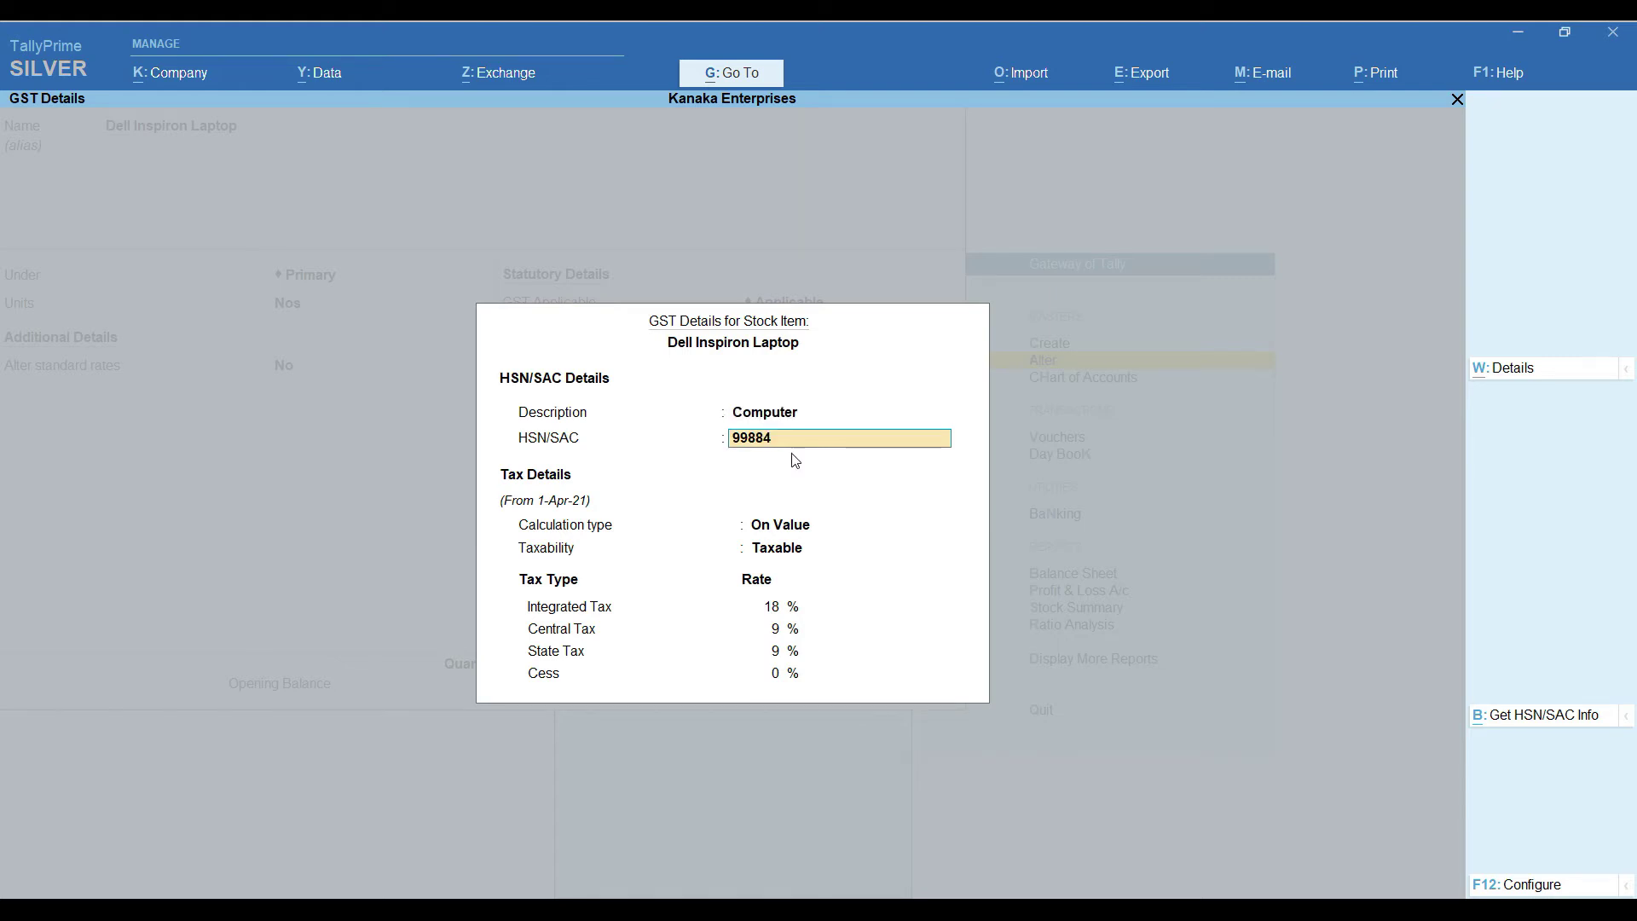
pyautogui.write('74')
pyautogui.click(1550, 716)
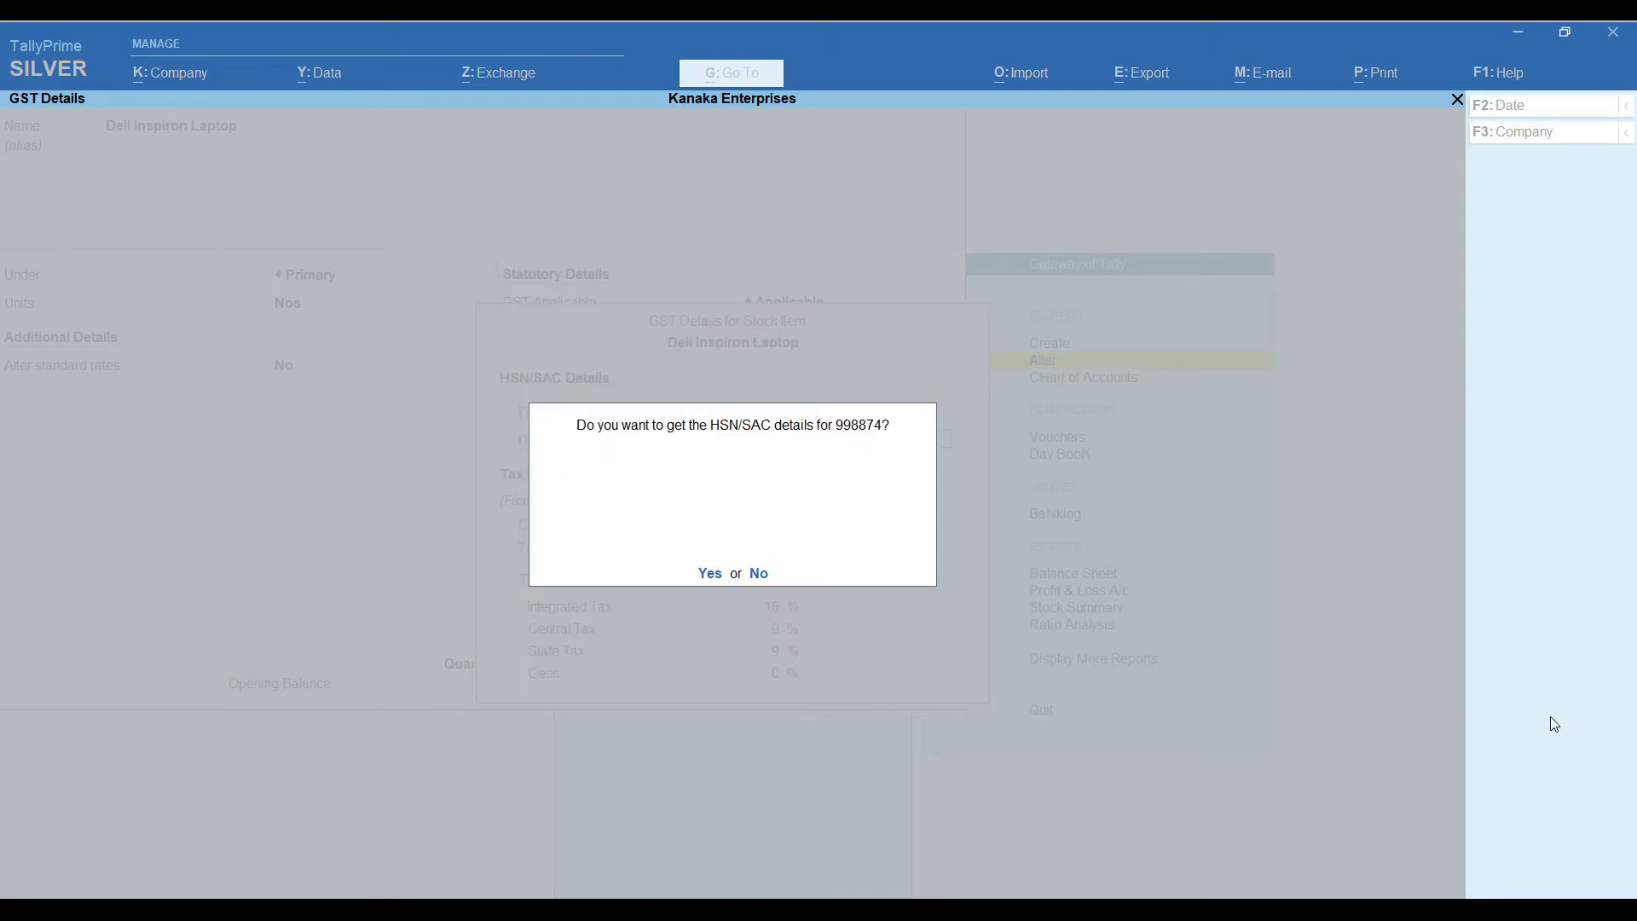
pyautogui.click(709, 574)
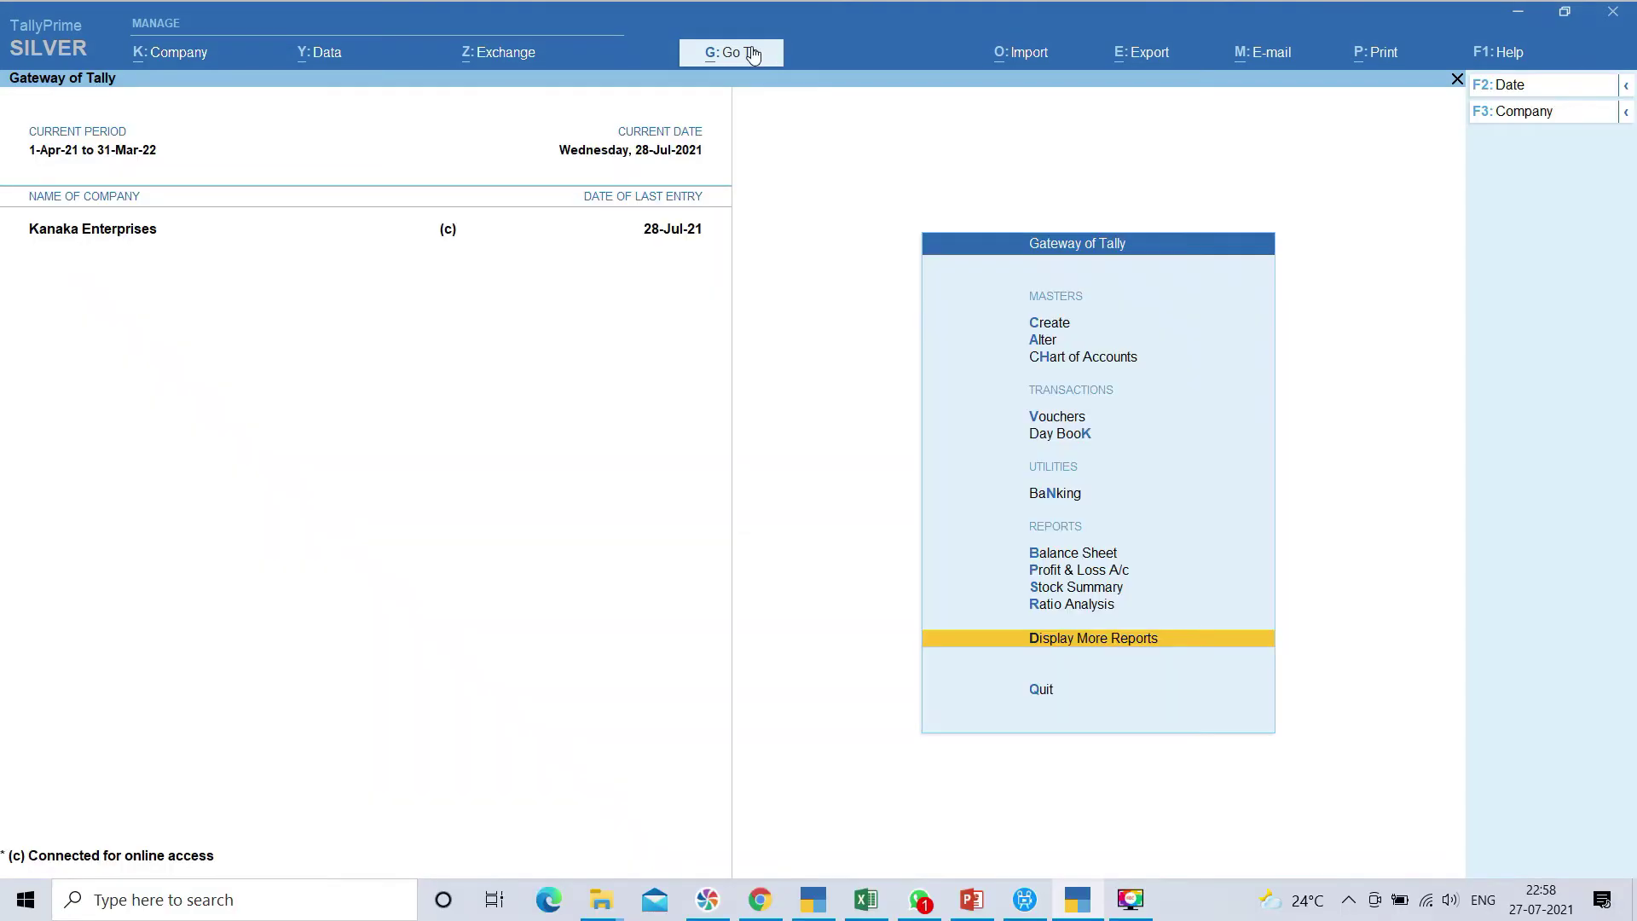
# Open the Update Party GSTIN/UIN report for all groups and ledgers
pyautogui.click(754, 53)
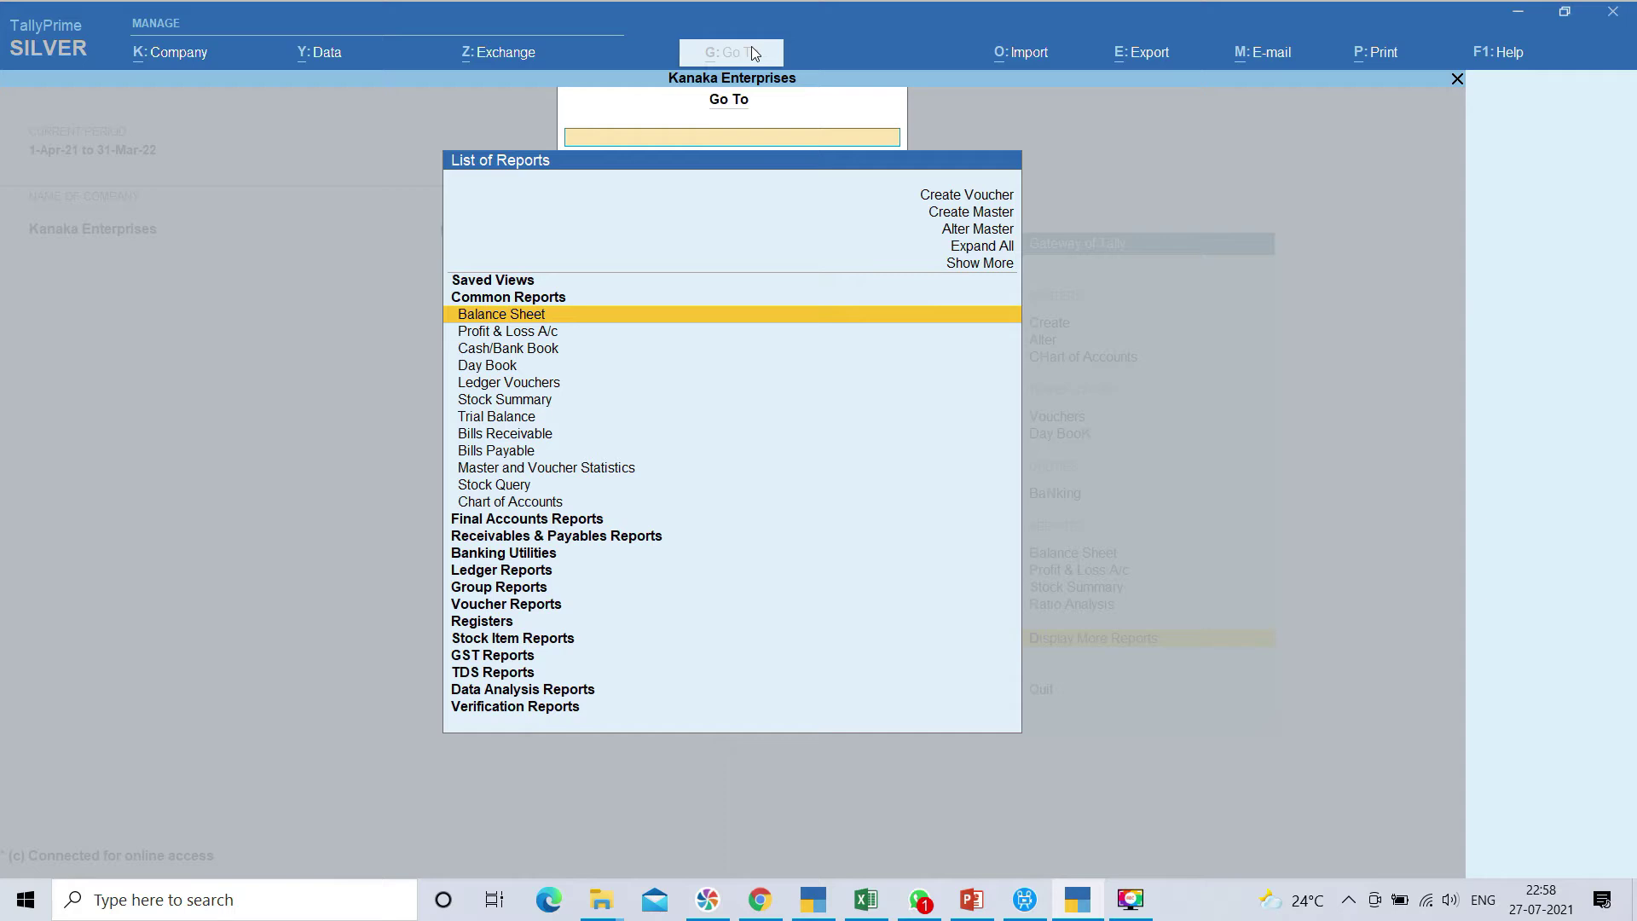
pyautogui.write('Gs')
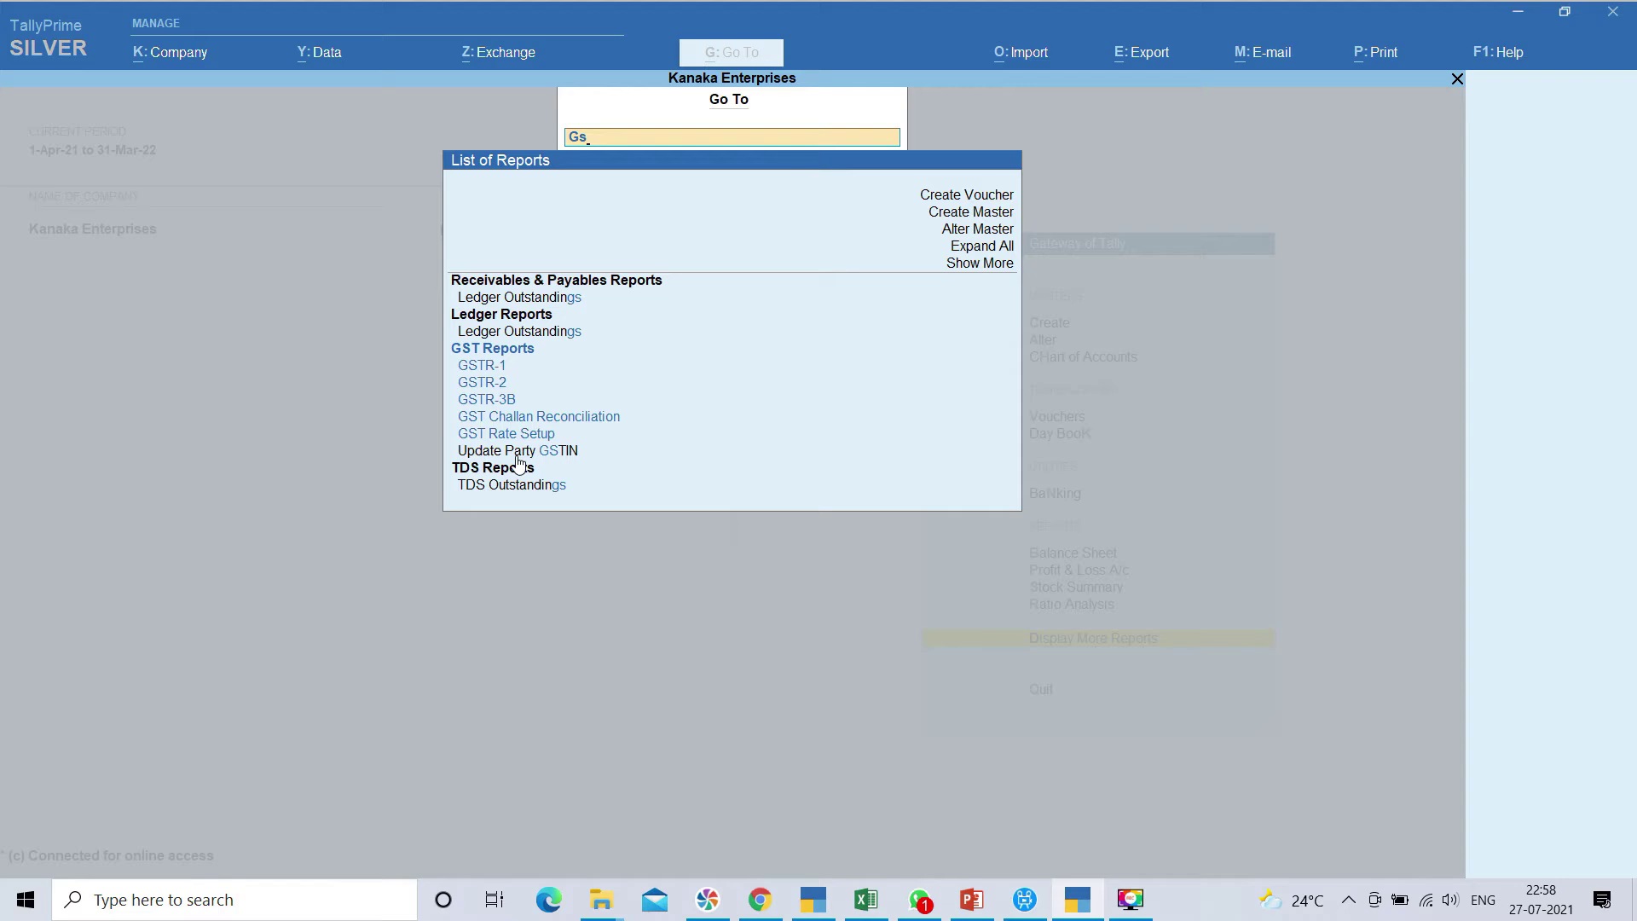
pyautogui.click(519, 457)
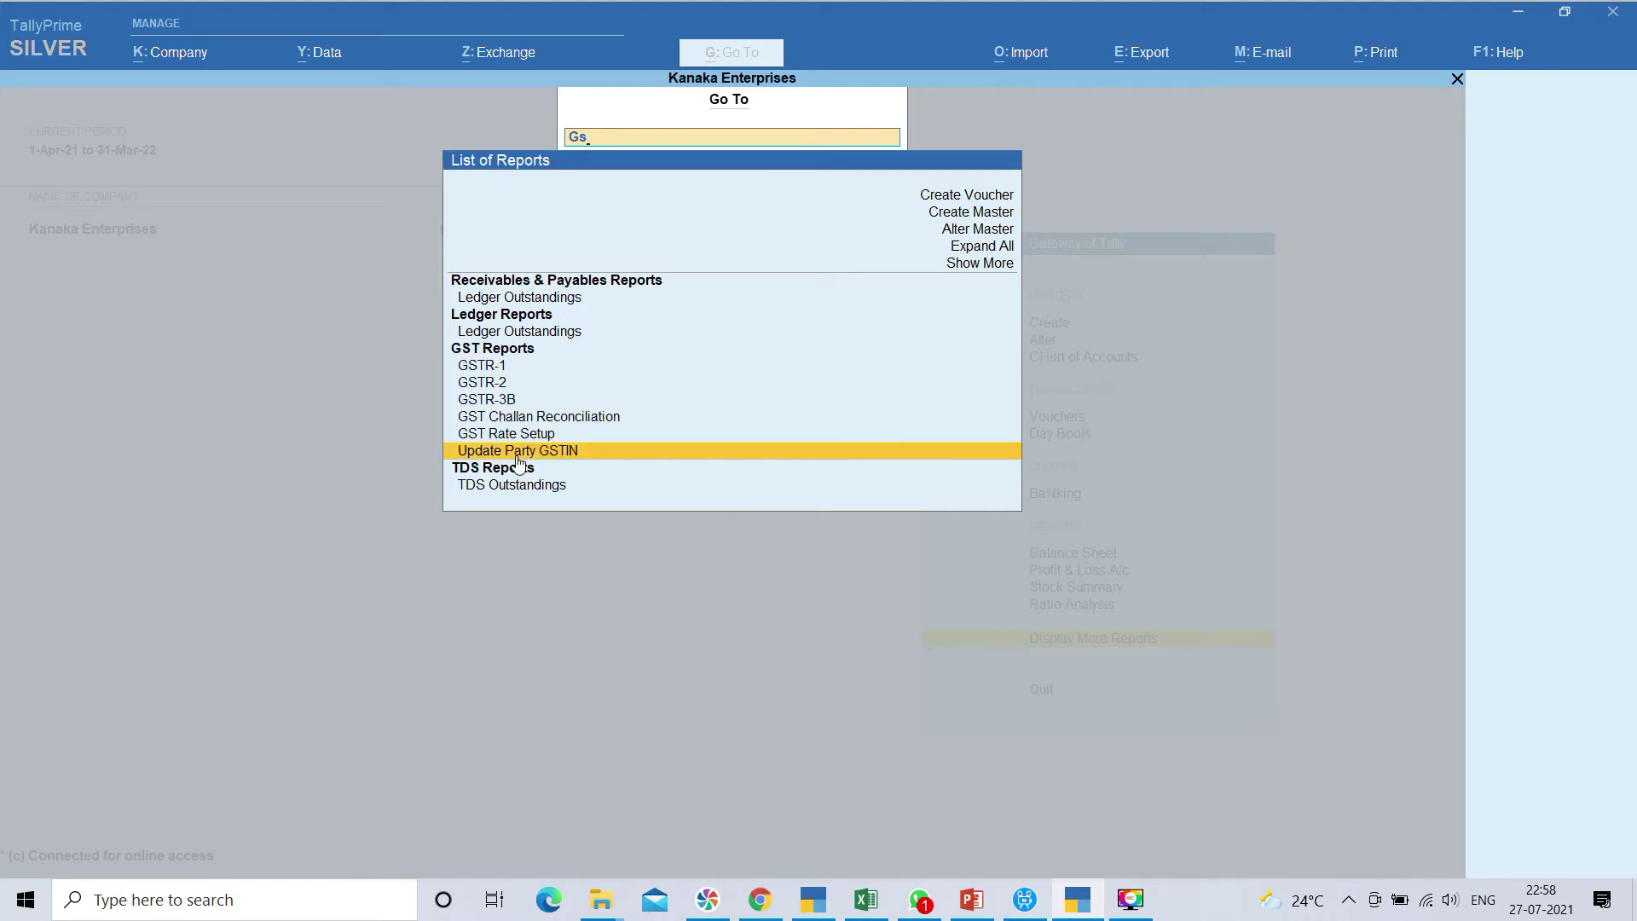
pyautogui.click(518, 452)
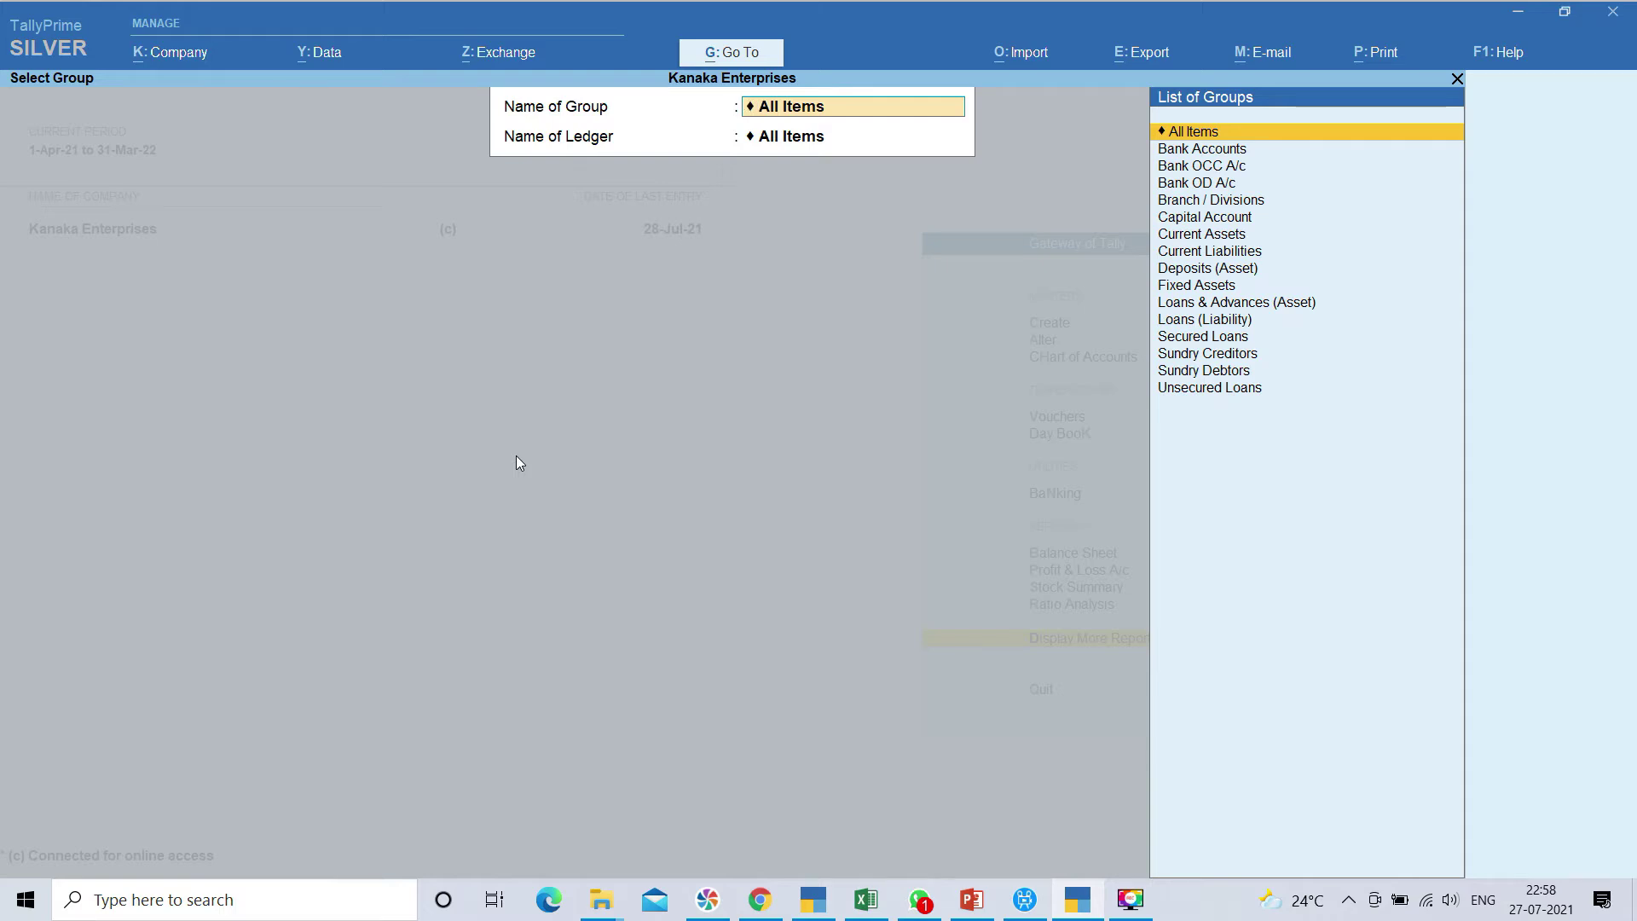
pyautogui.press('Return')
pyautogui.press('Return')
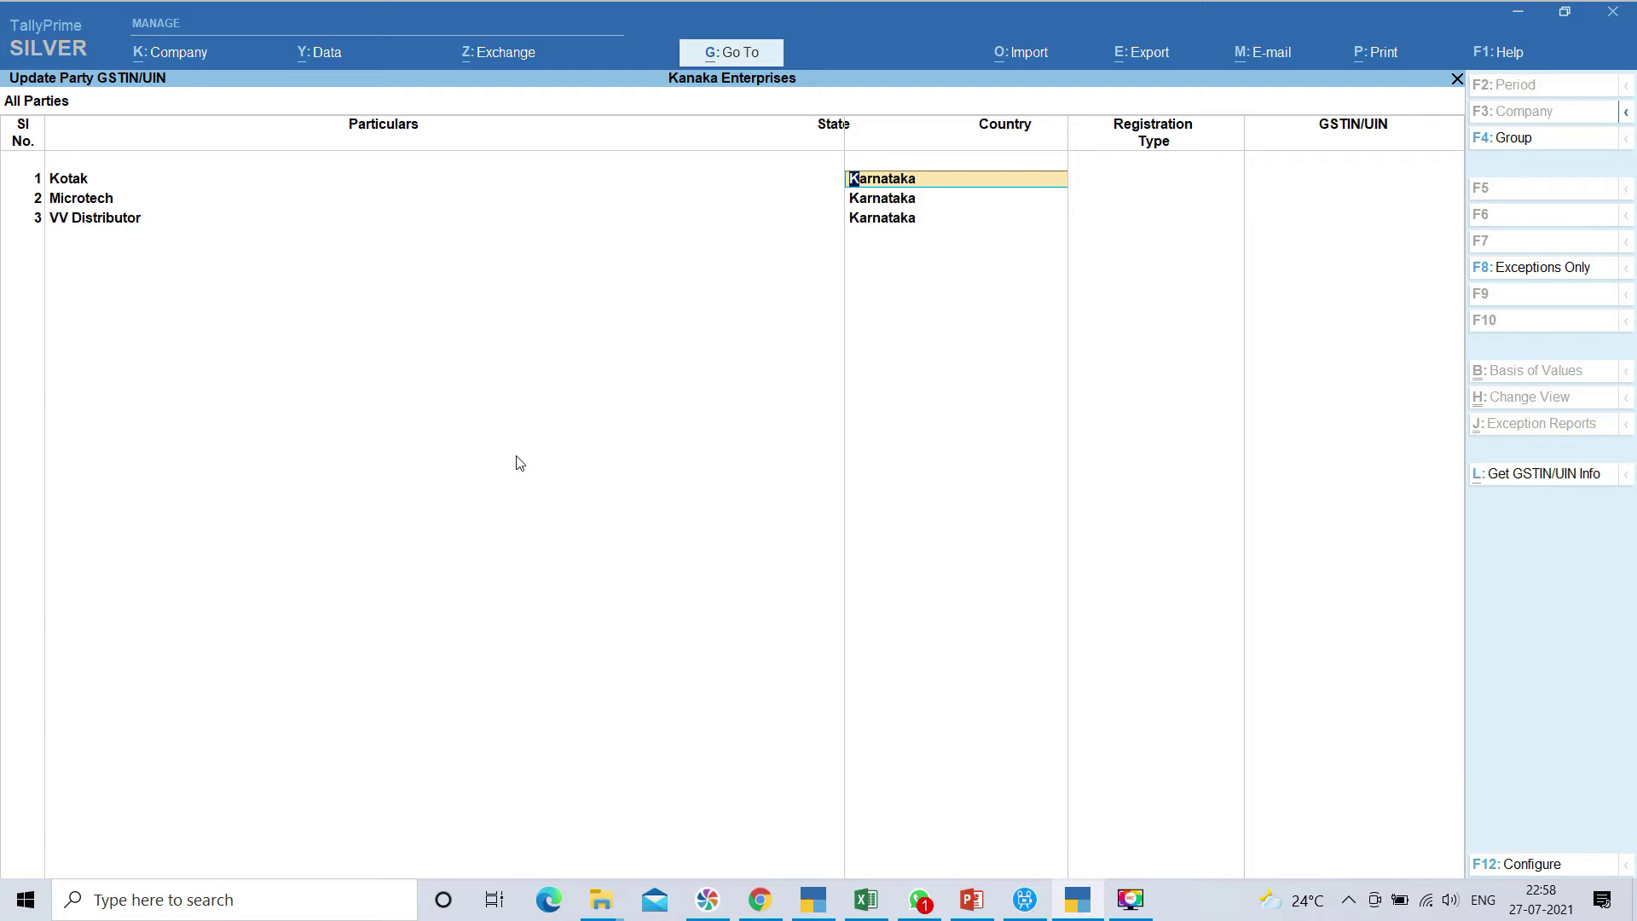
# Fetch online GSTIN/UIN details for the valid party GSTINs
pyautogui.click(1540, 476)
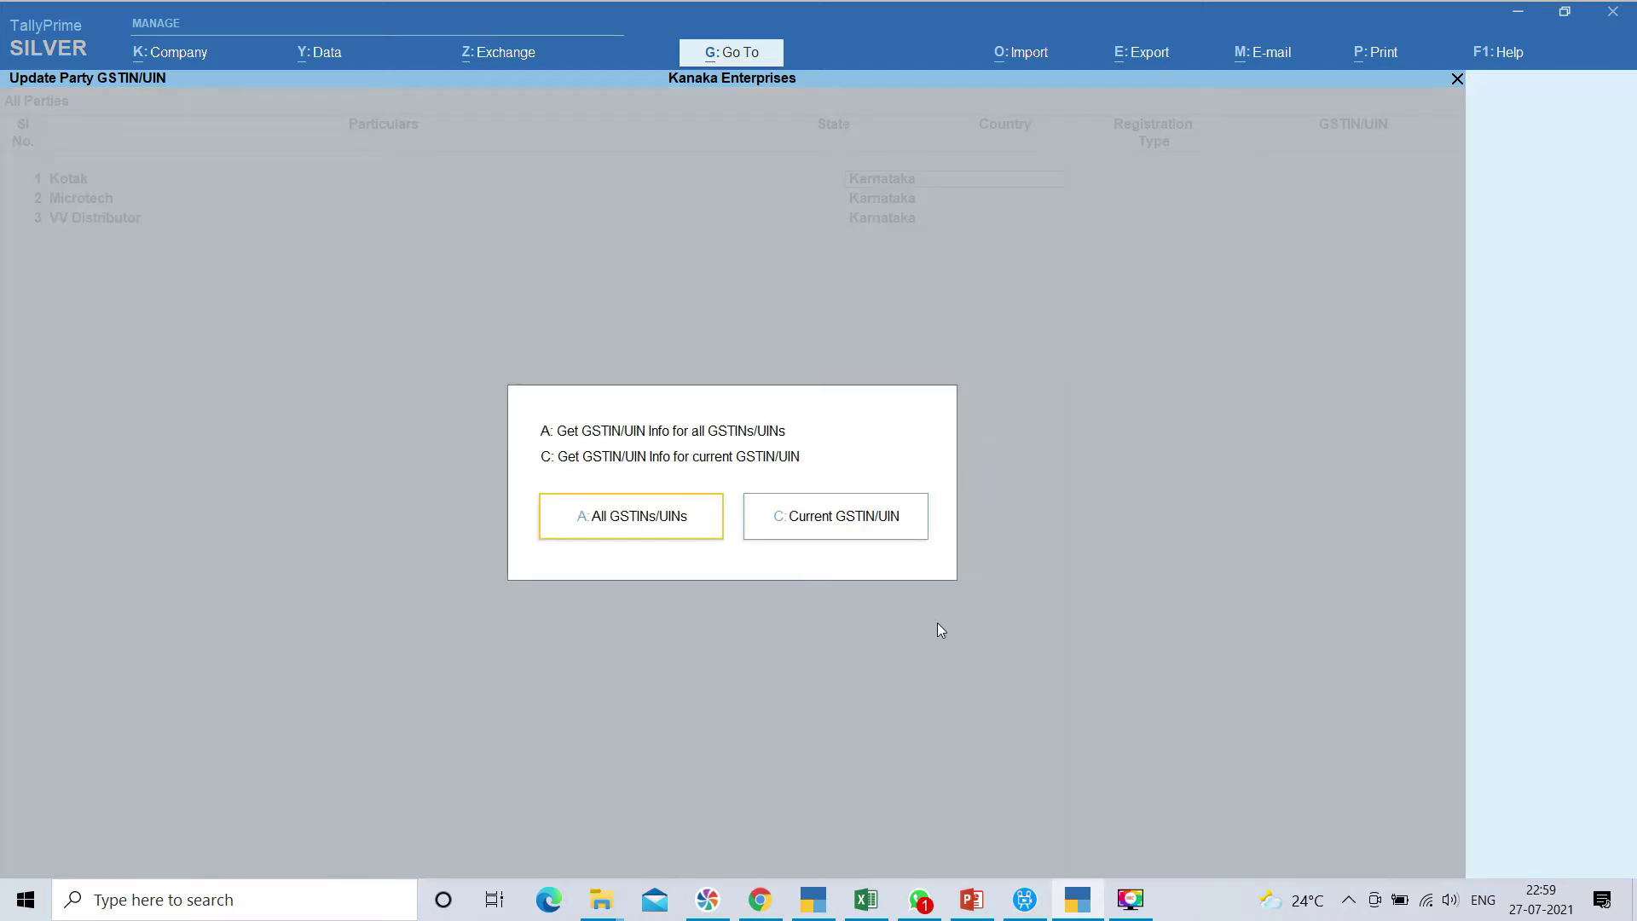
pyautogui.click(896, 530)
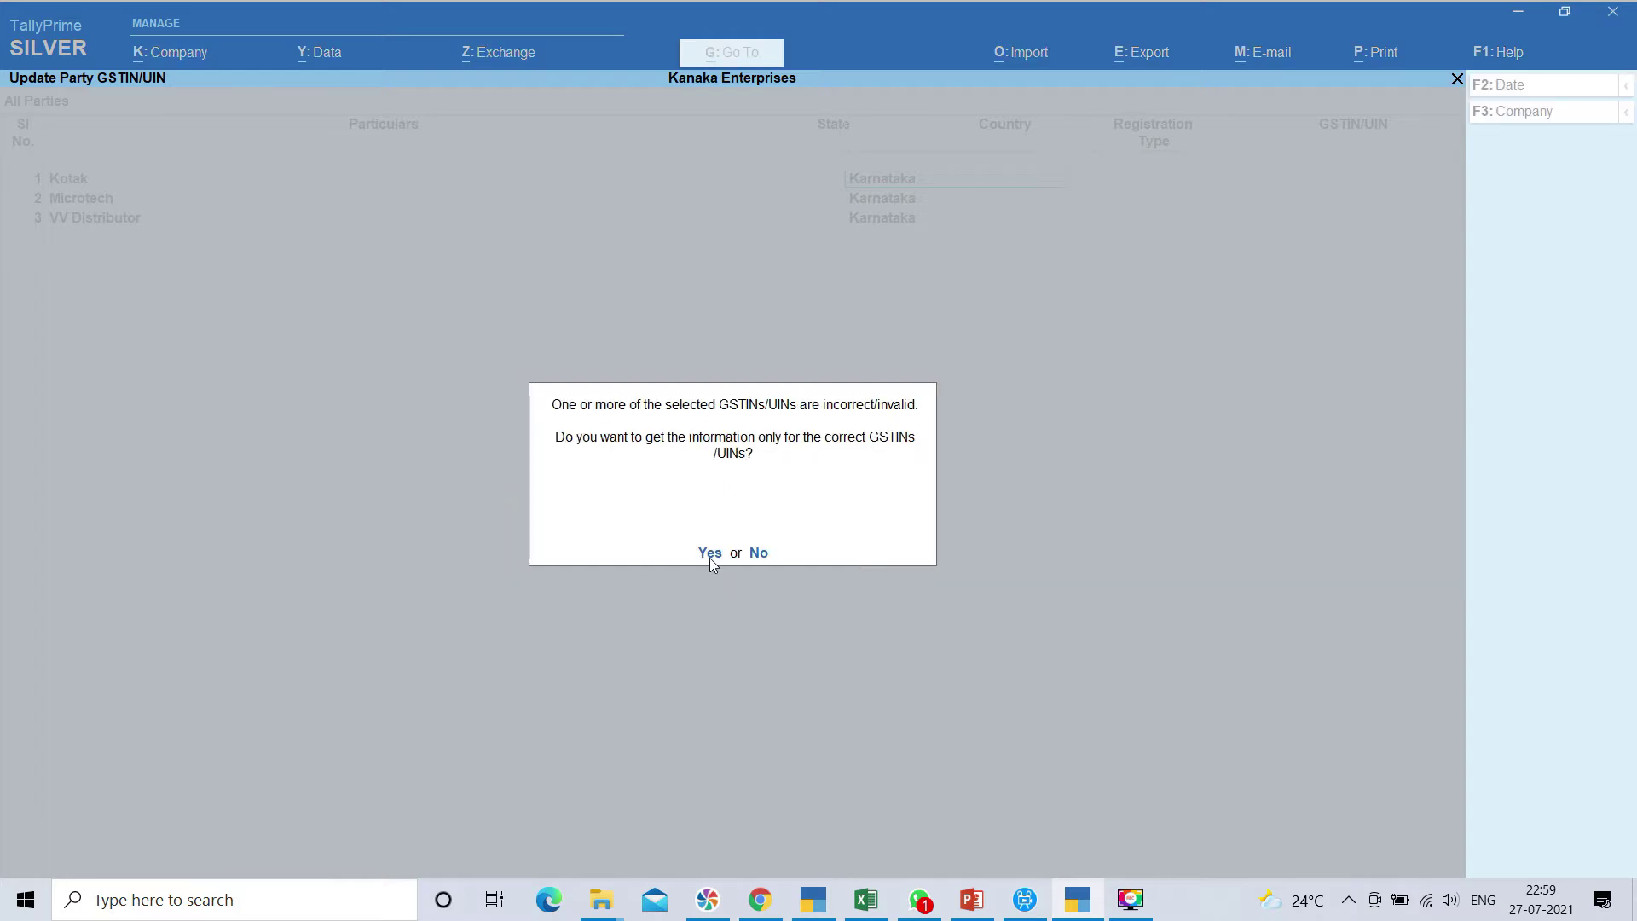
pyautogui.click(710, 556)
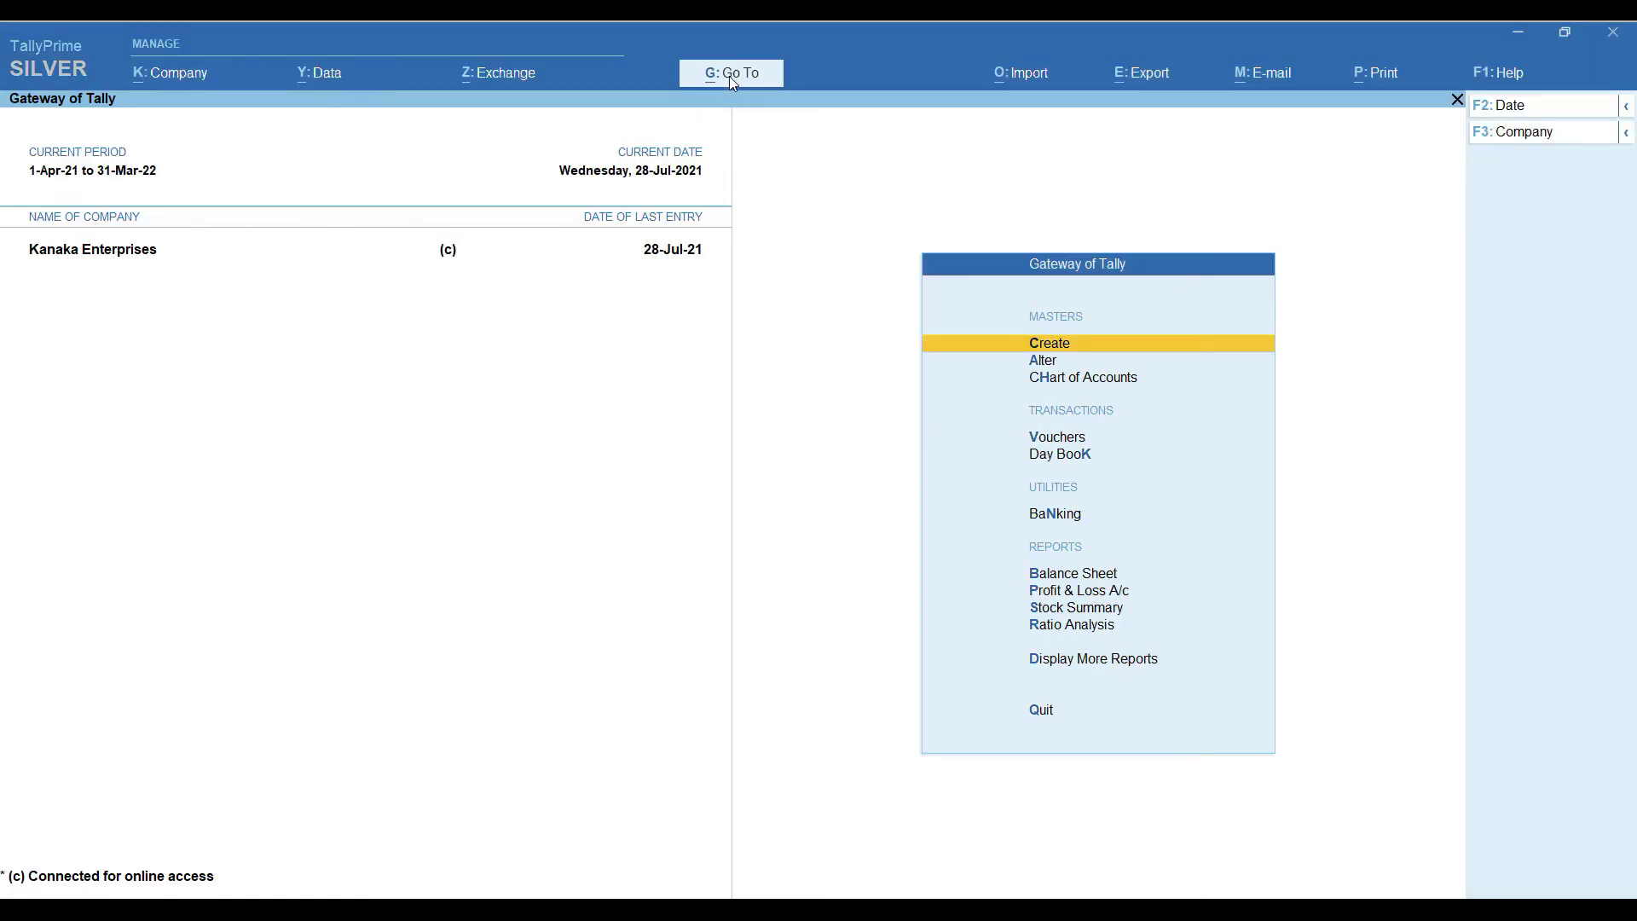
# Open the GST Rate Setup report via Go To
pyautogui.click(731, 76)
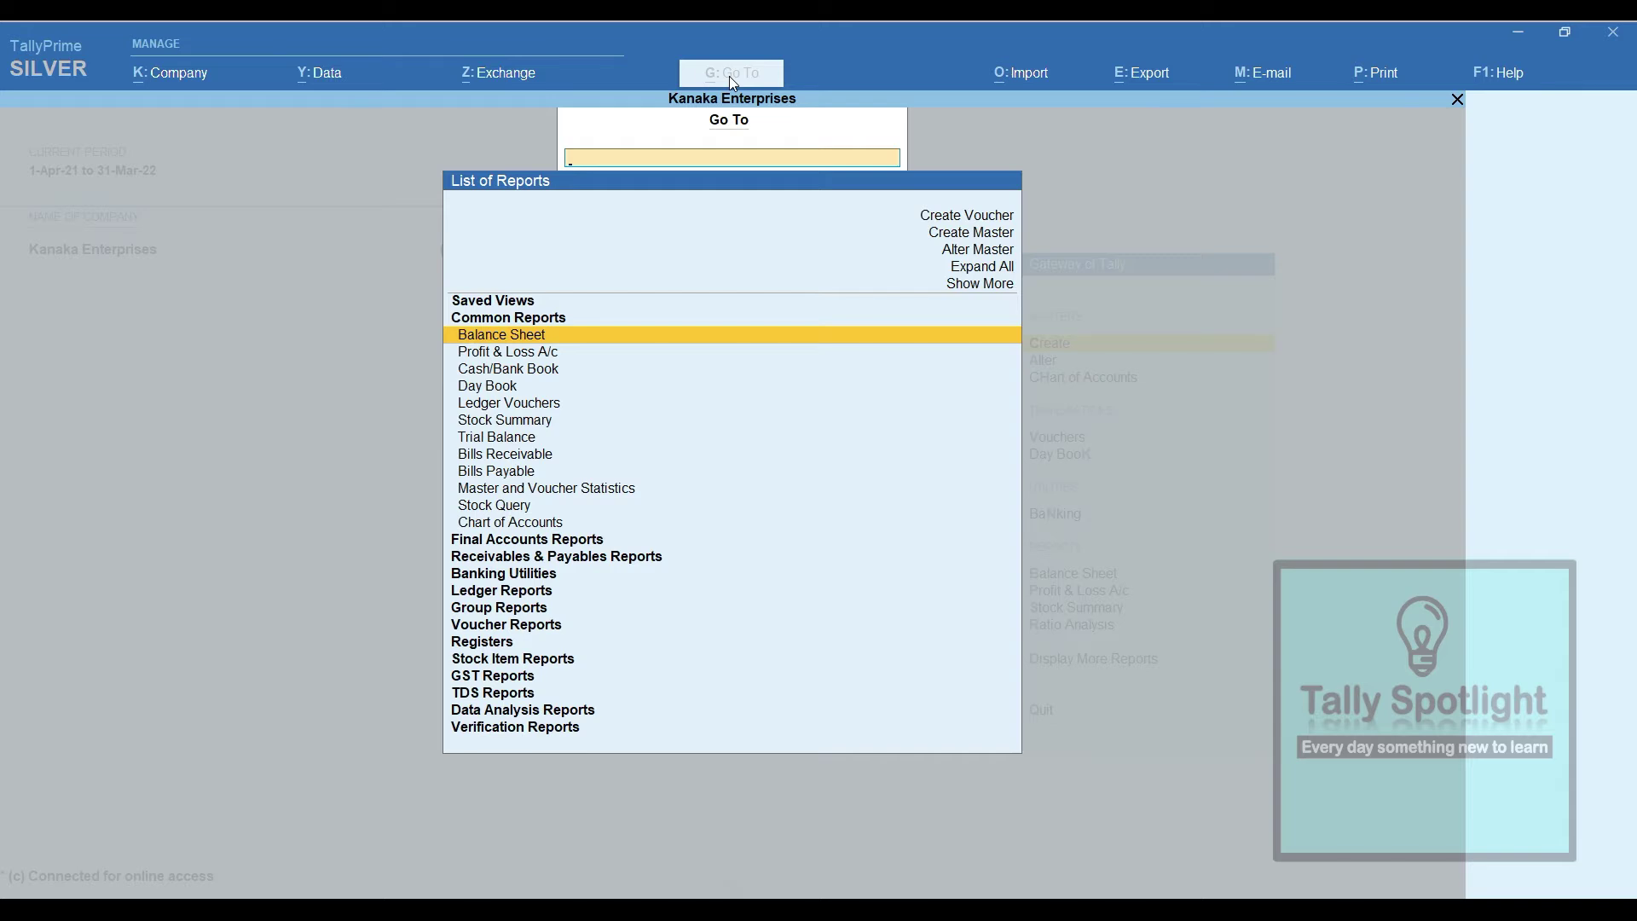
pyautogui.write('Gst')
pyautogui.press('Down')
pyautogui.press('Down')
pyautogui.press('Down')
pyautogui.press('Down')
pyautogui.press('Return')
# Request online HSN/SAC details for the Dell Inspiron Laptop, then dismiss the e-Way Bill login prompt
pyautogui.press('Down')
pyautogui.click(1535, 521)
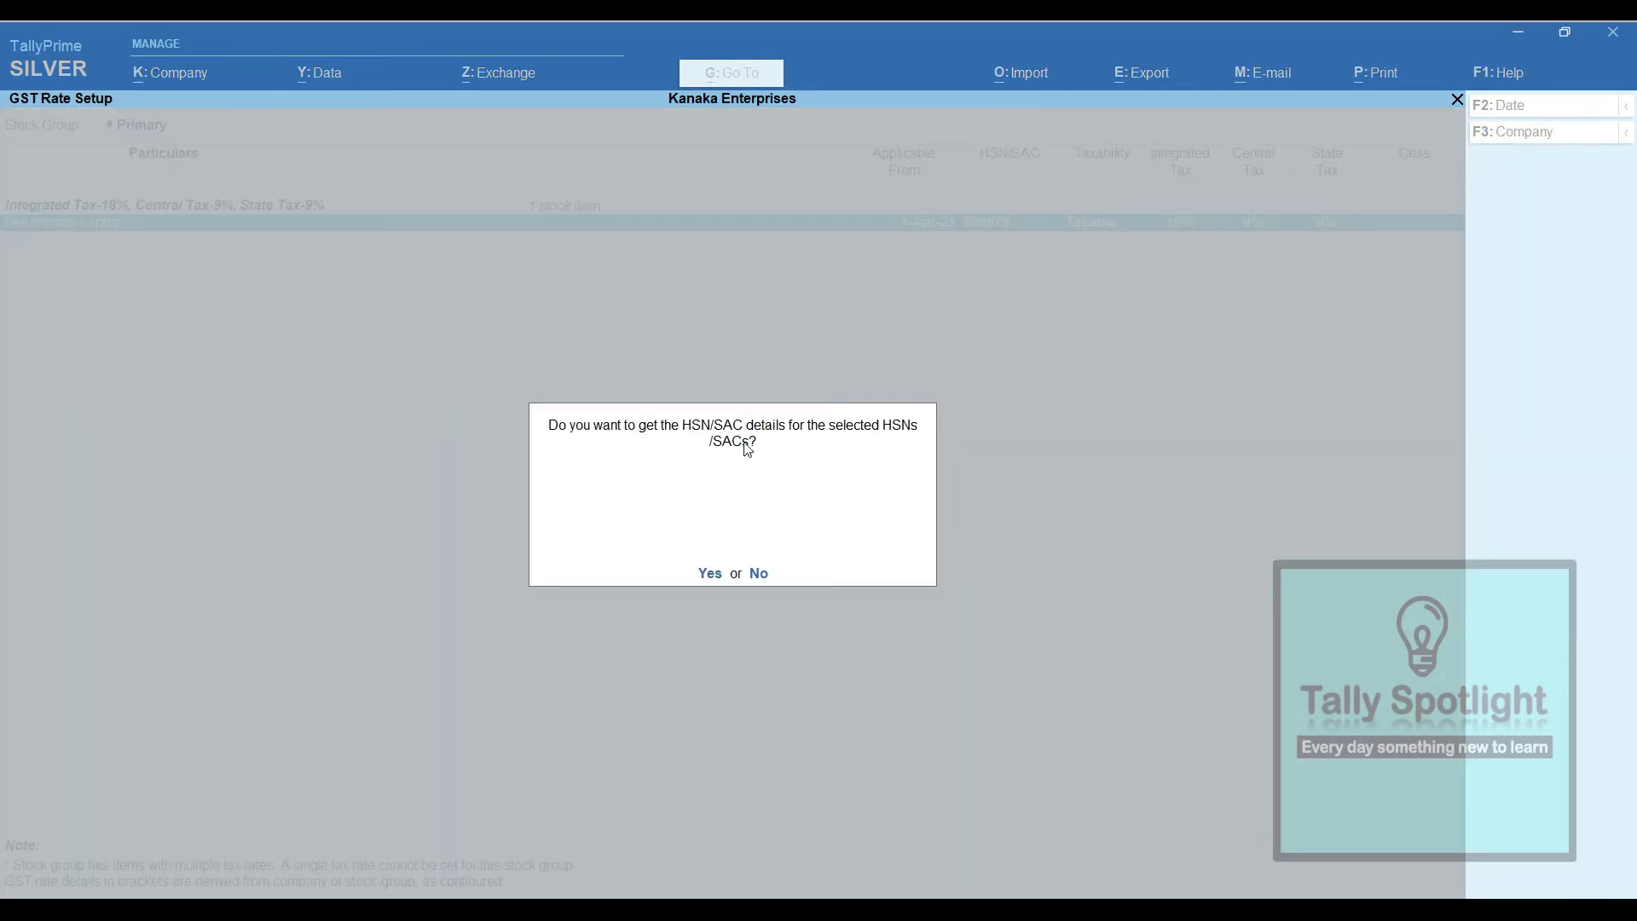
pyautogui.click(714, 575)
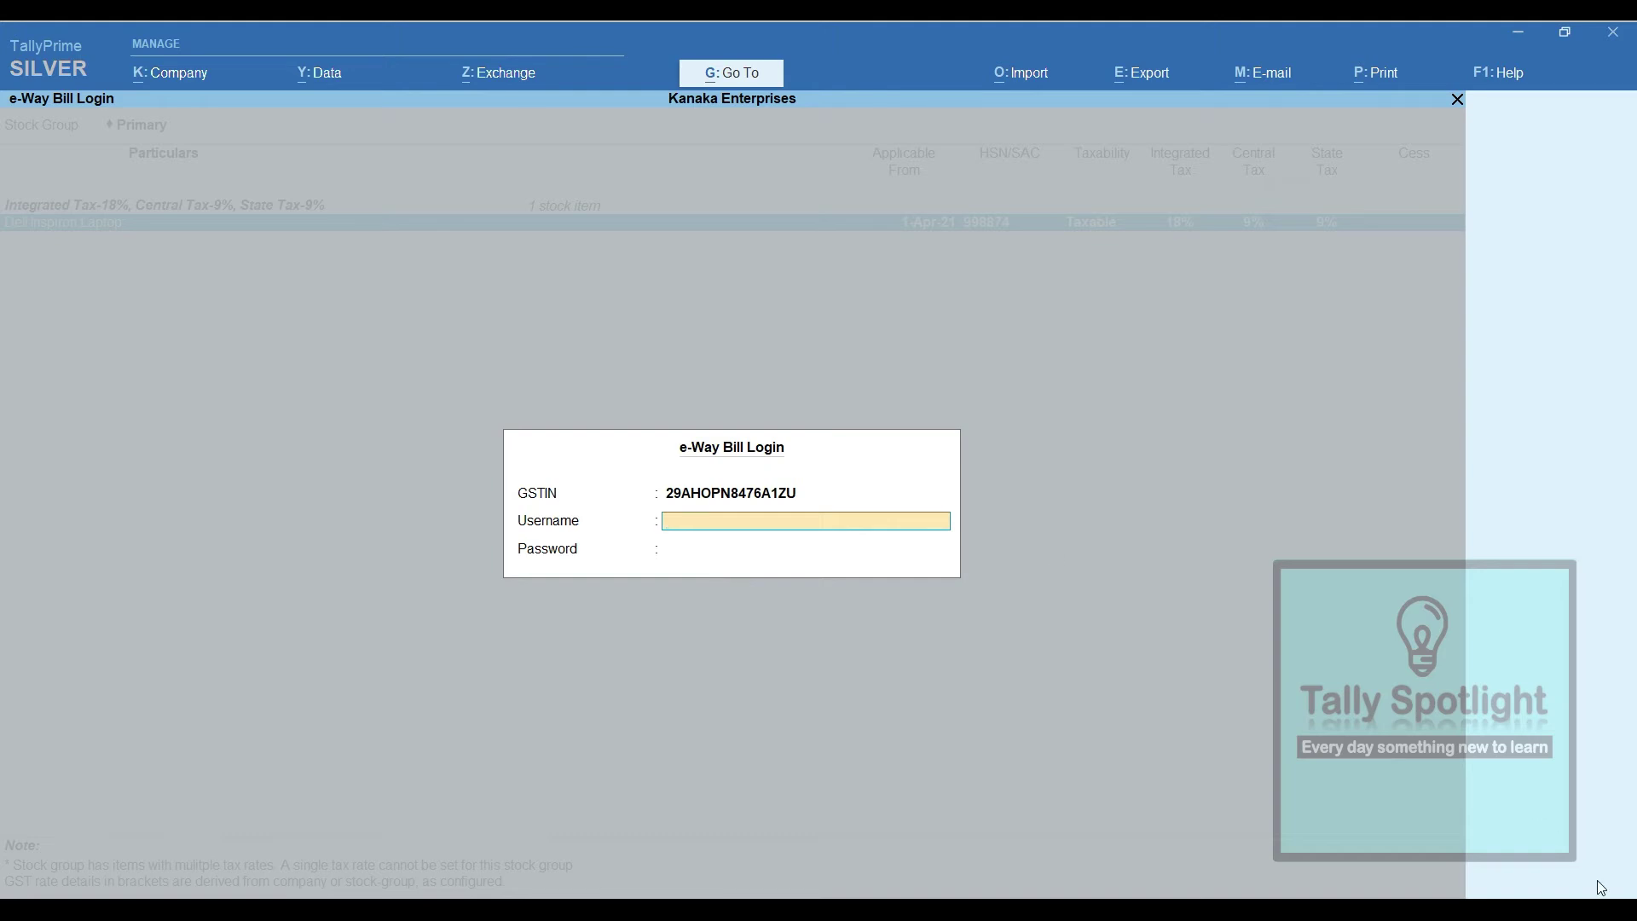
pyautogui.press('Escape')
pyautogui.hotkey('alt', 'b')
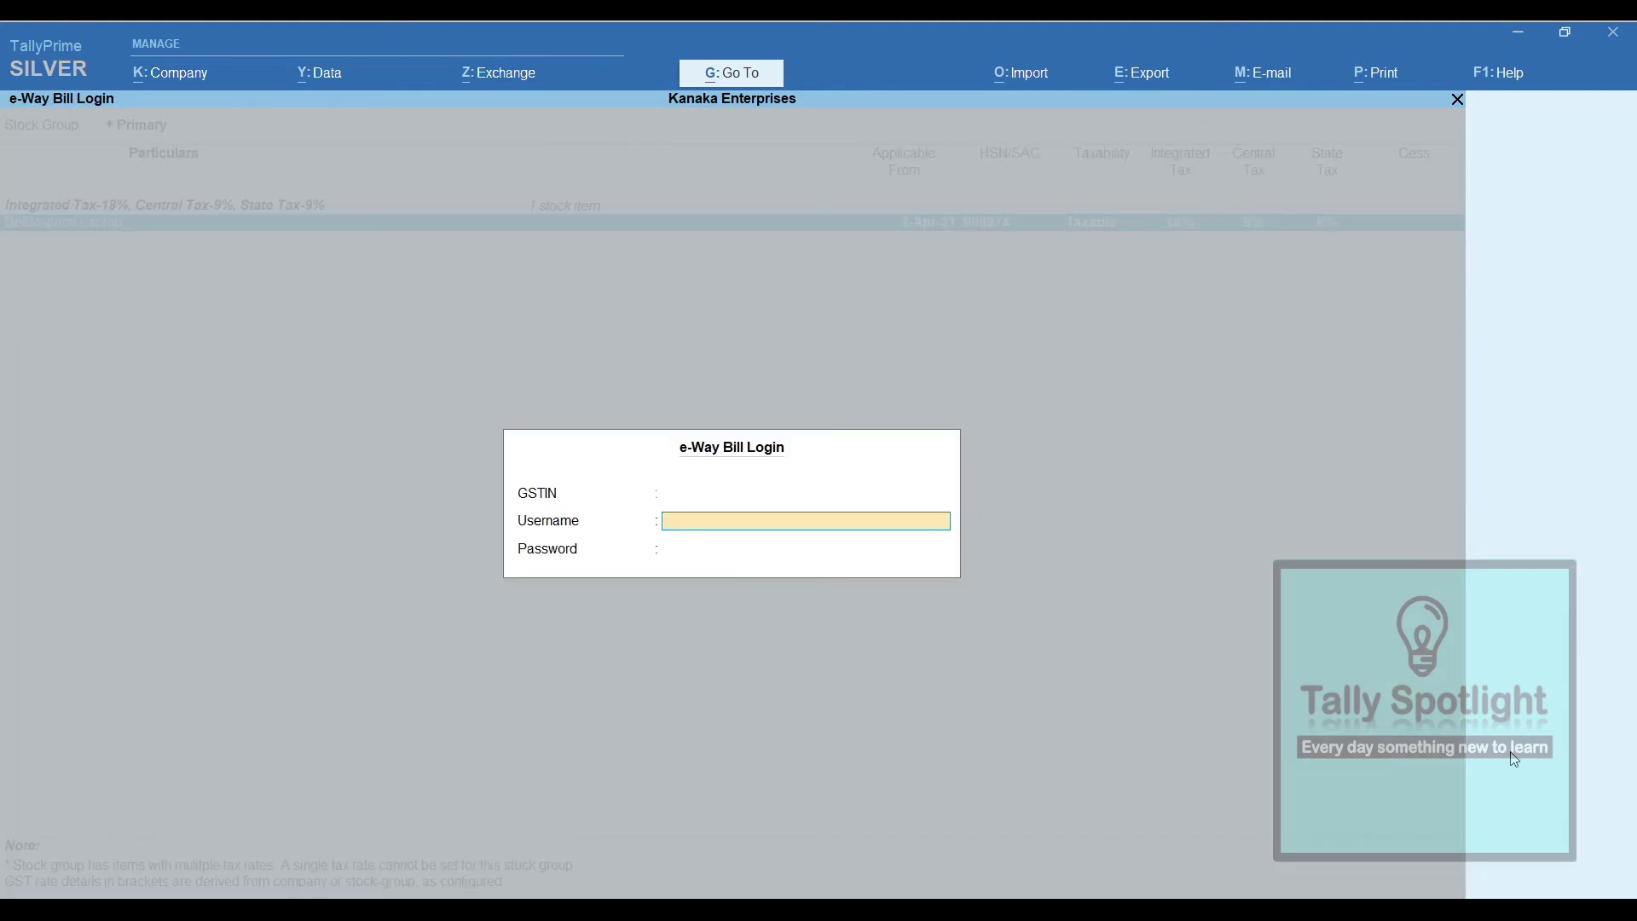
pyautogui.press('Escape')
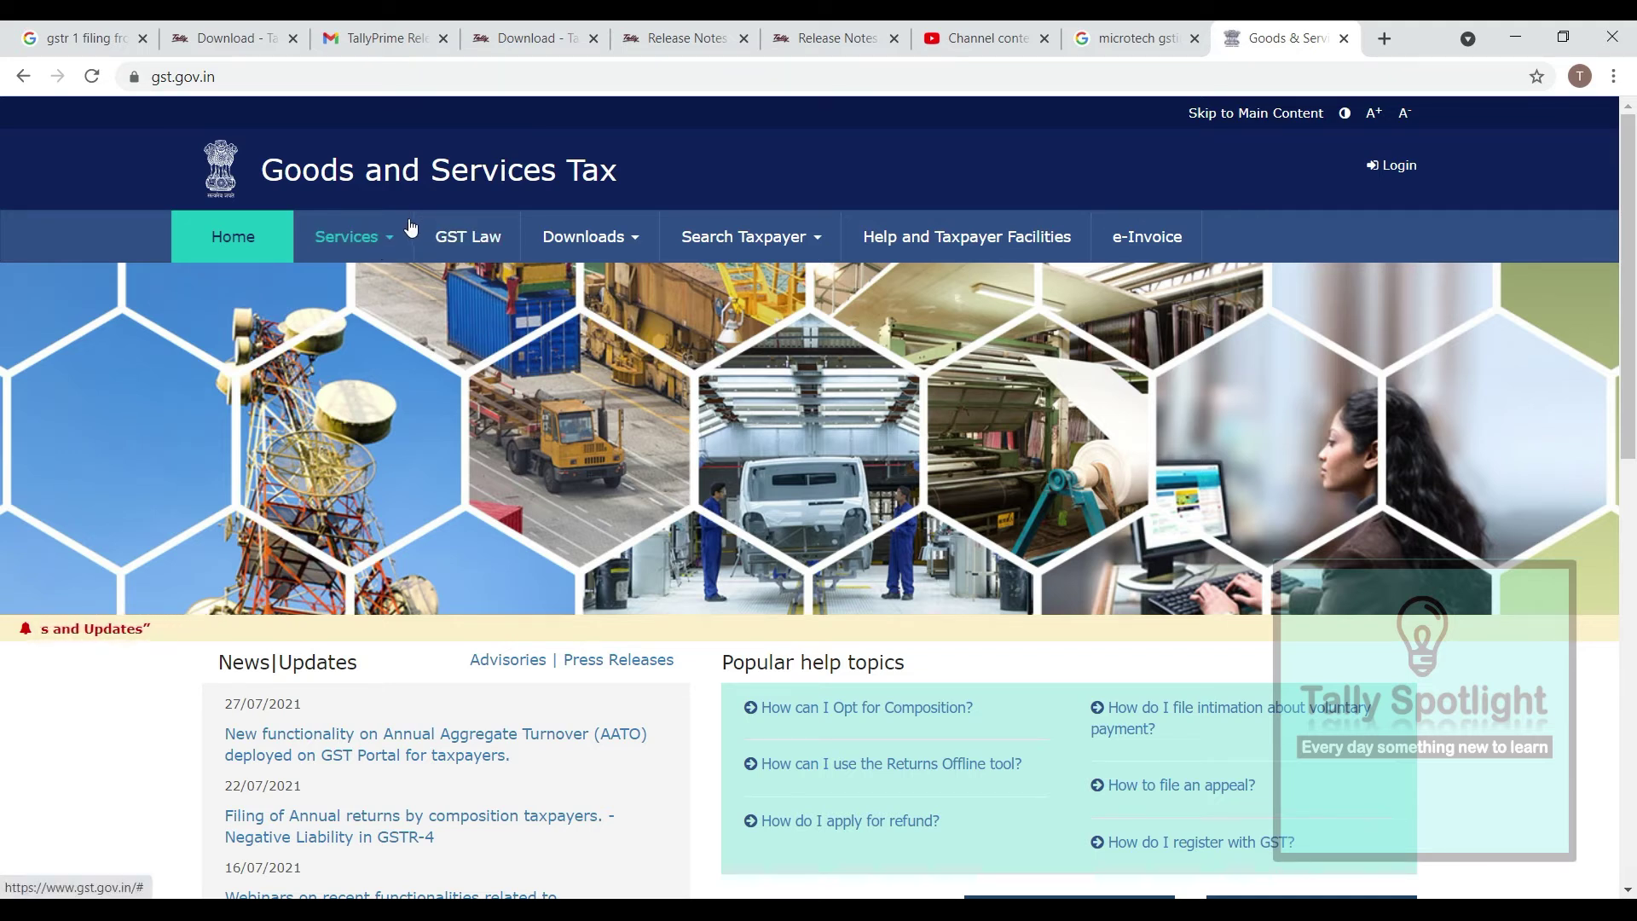
# Go to Services > User Services > Search HSN Code on the GST Portal
pyautogui.click(385, 237)
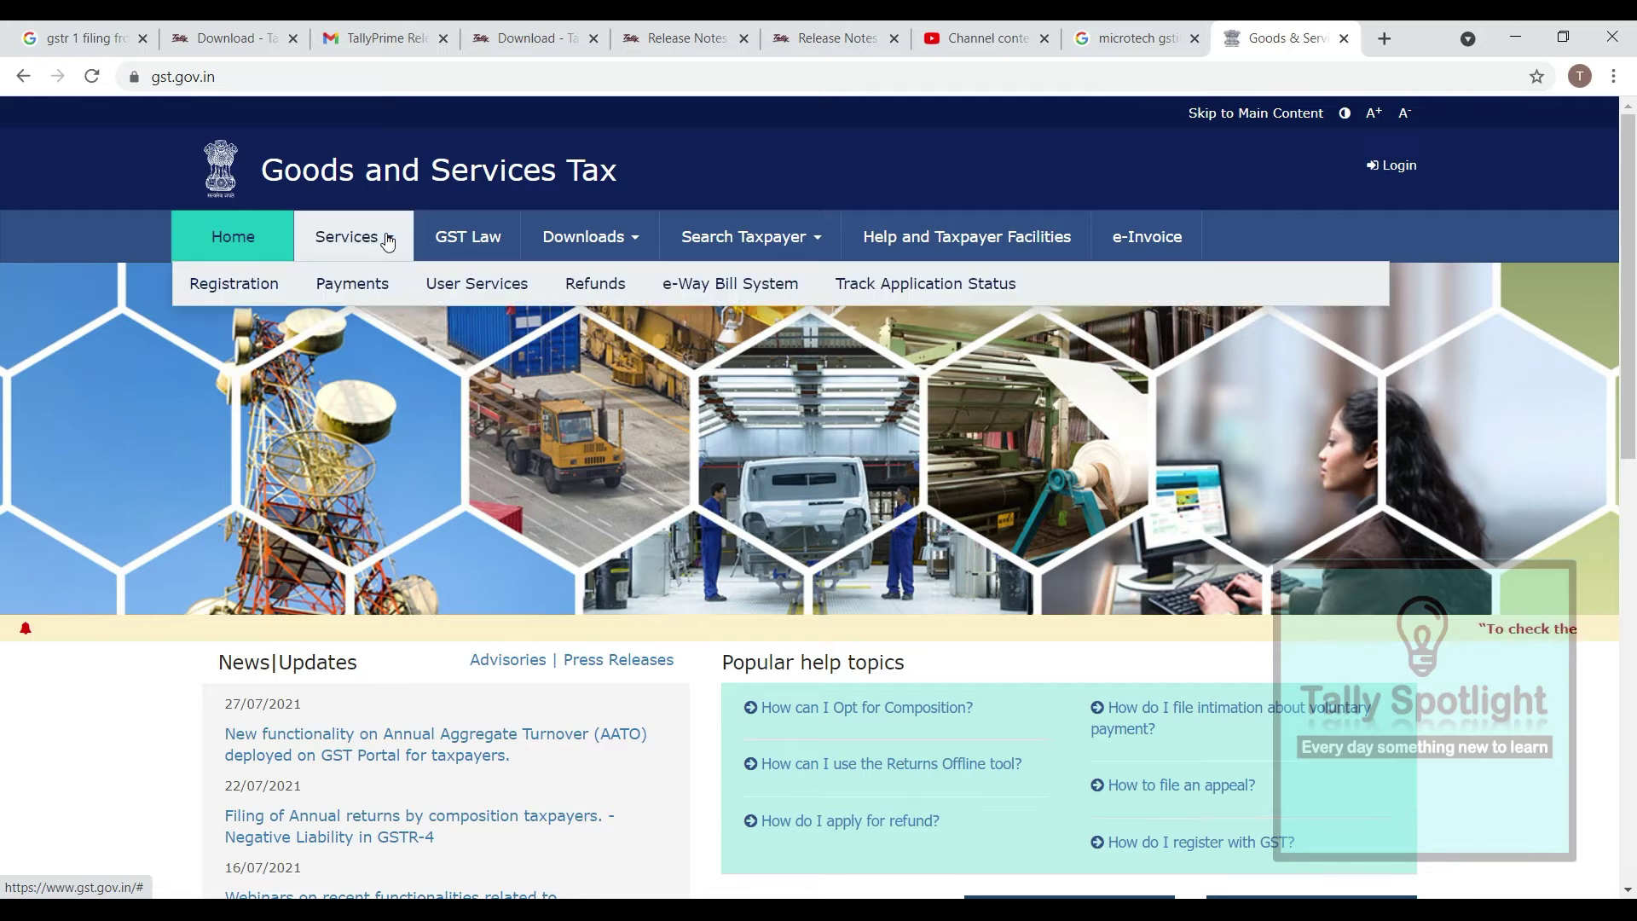
pyautogui.moveTo(502, 292)
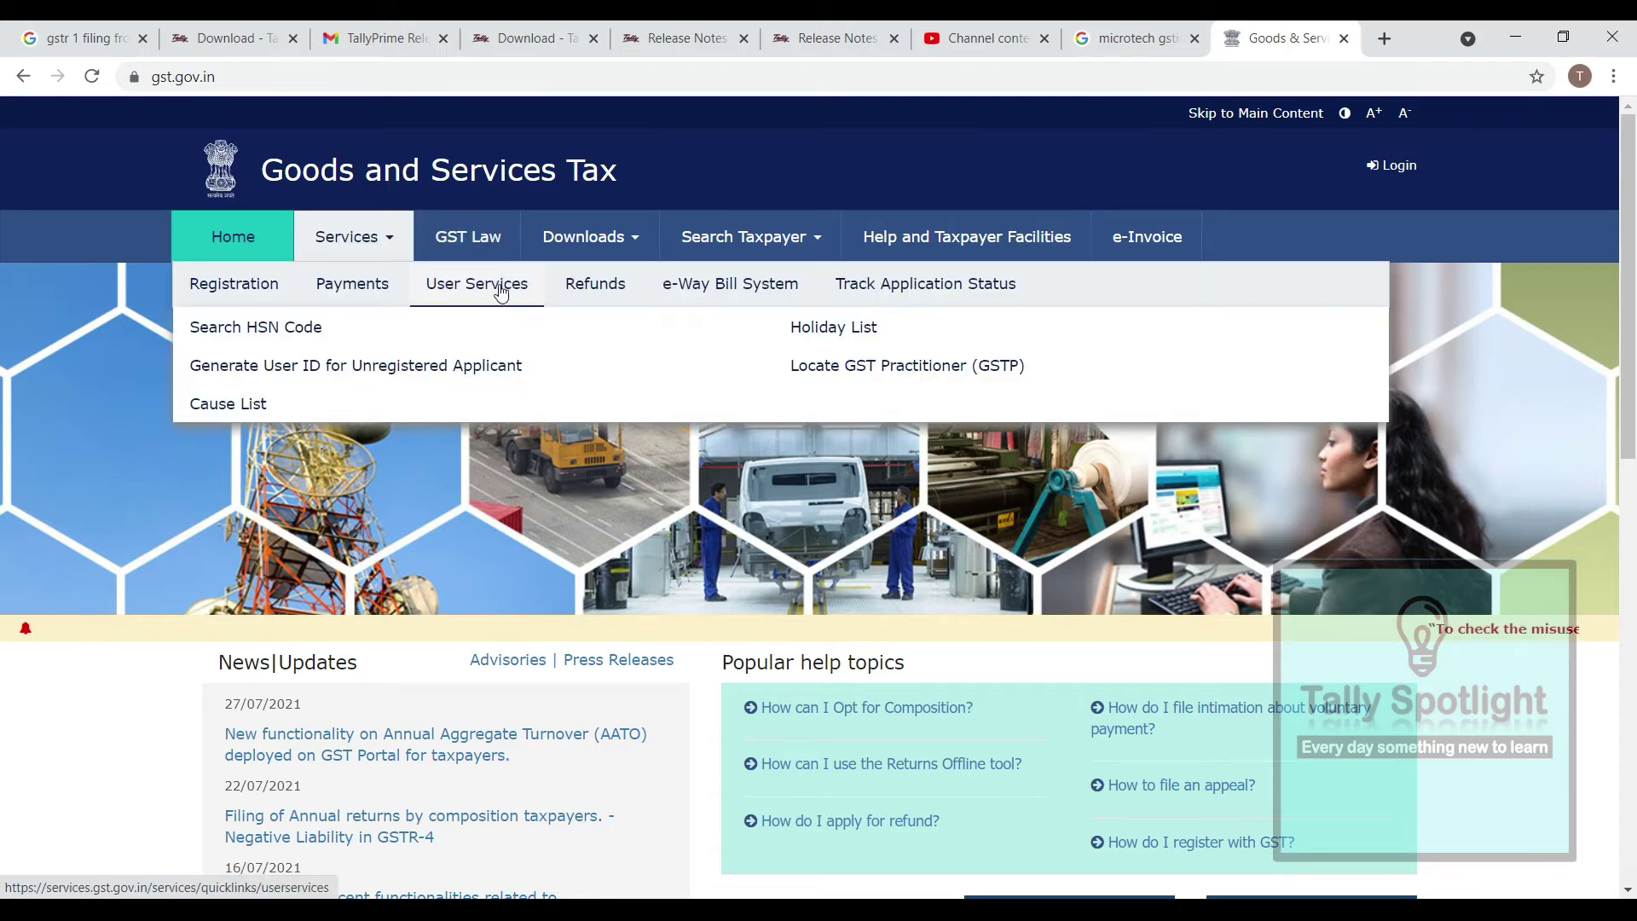
pyautogui.click(263, 333)
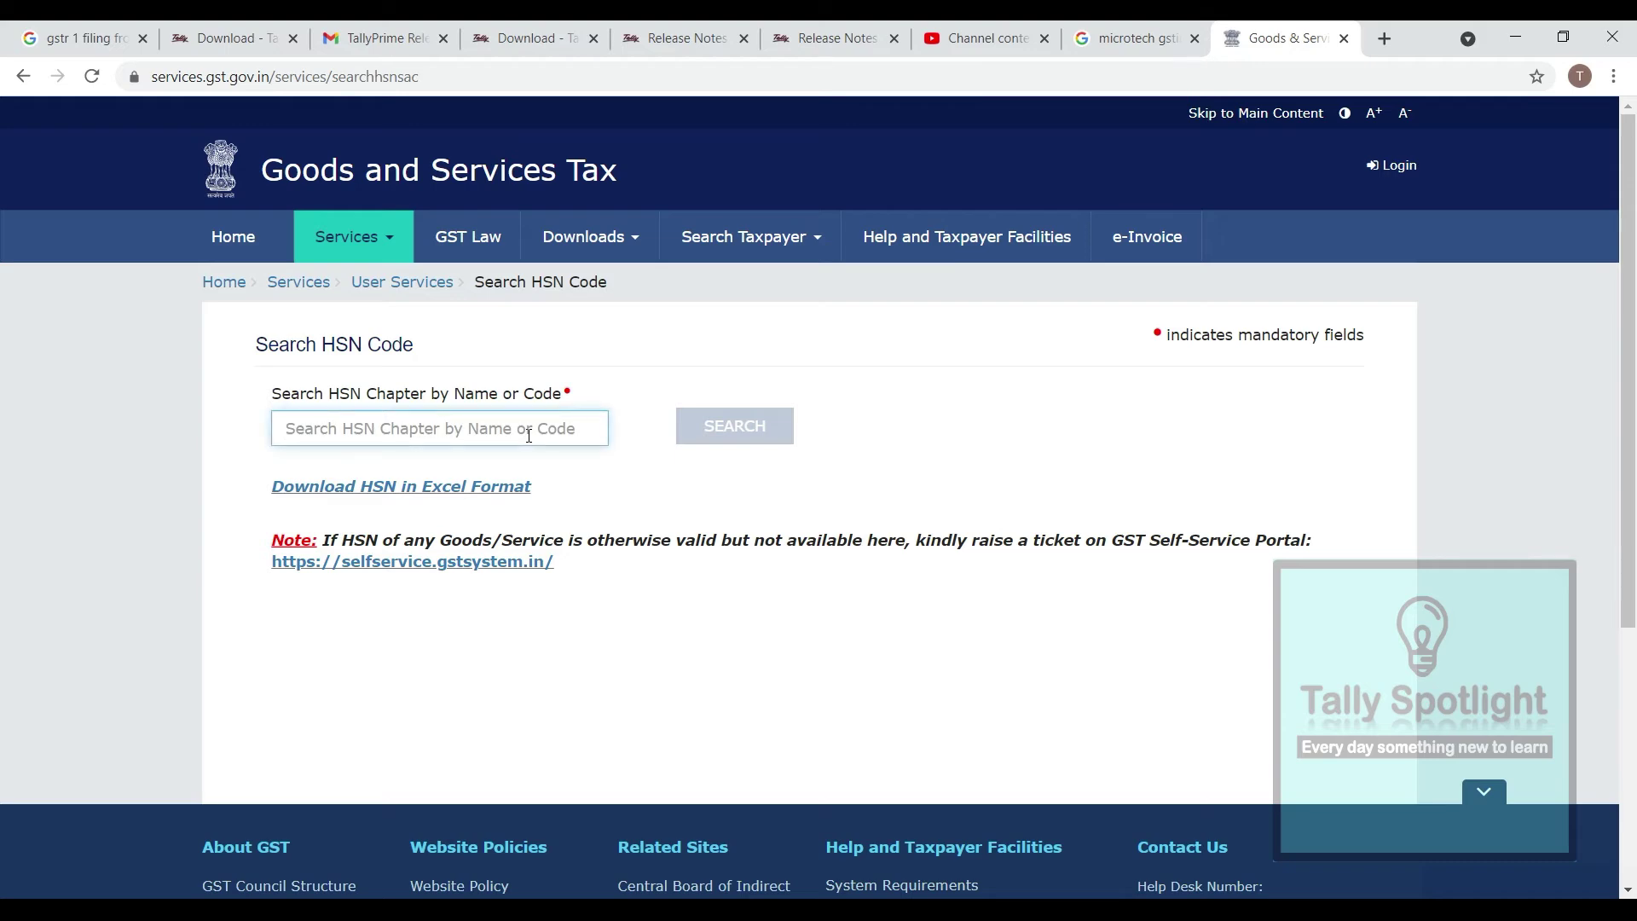
# On the taxpayer search by GSTIN/UIN, enter Microtech's GSTIN
pyautogui.click(744, 236)
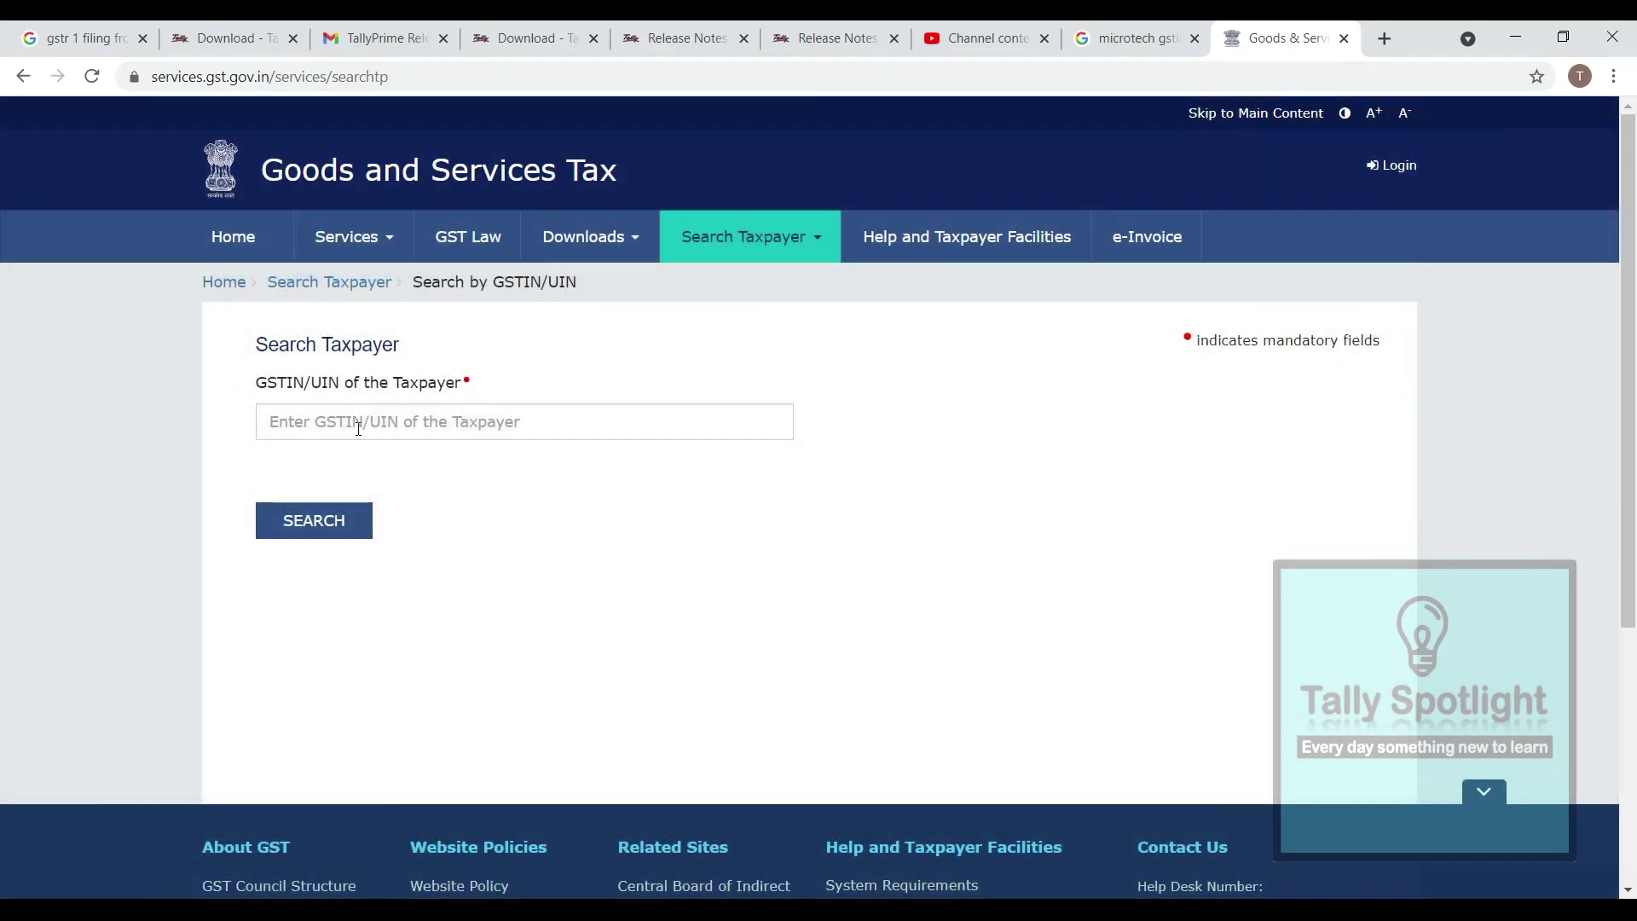
pyautogui.click(358, 429)
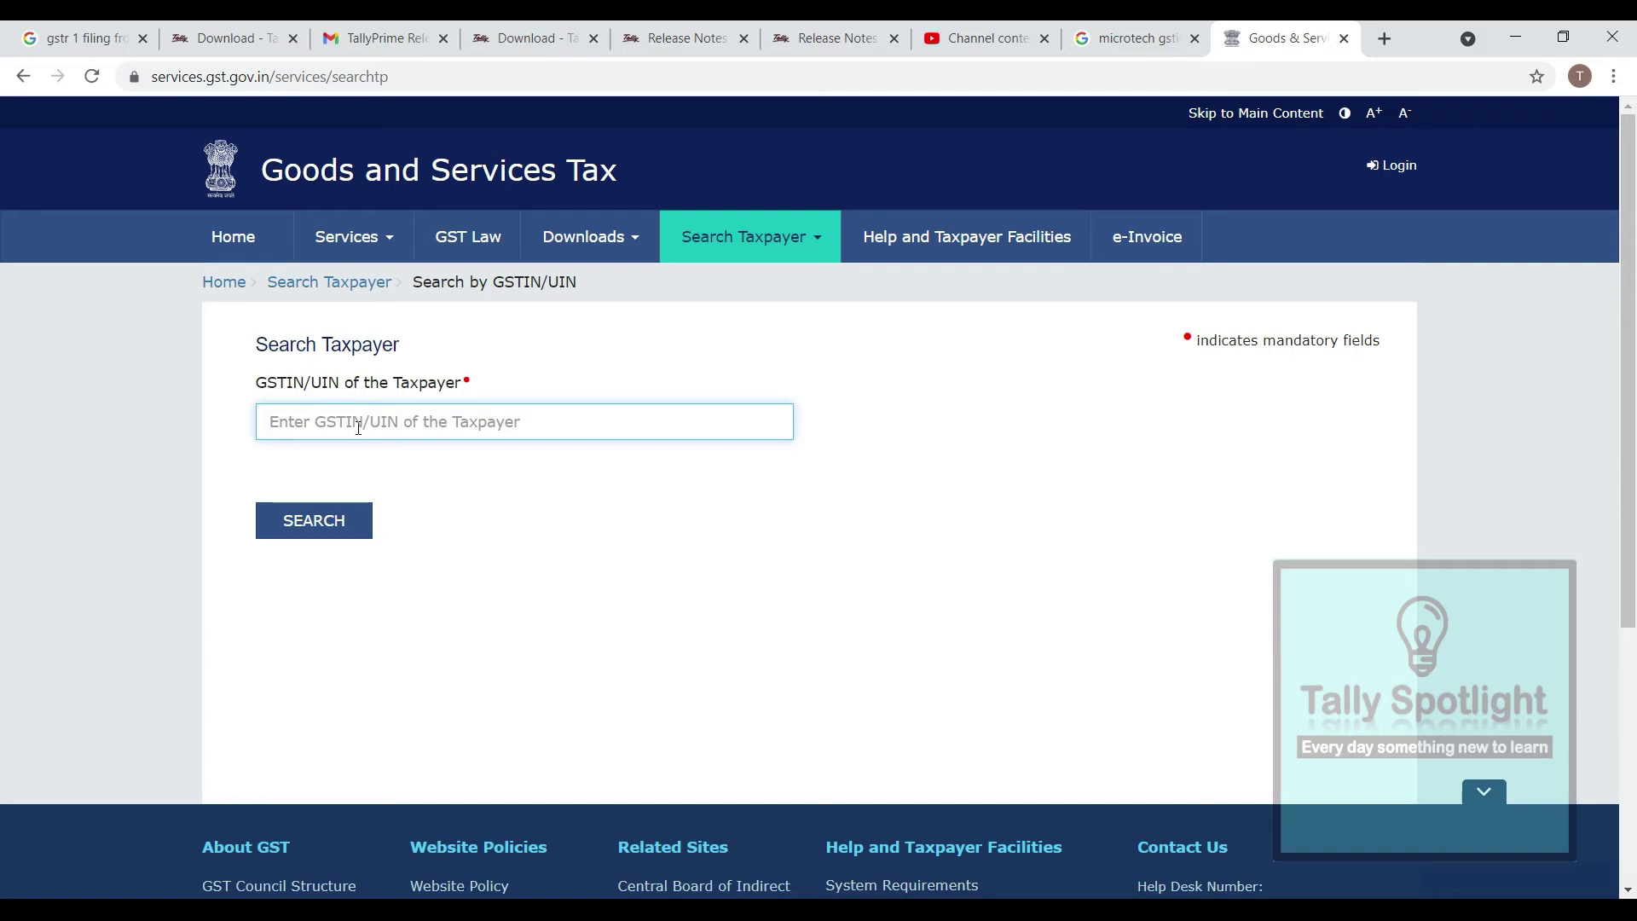
pyautogui.write('29AA')
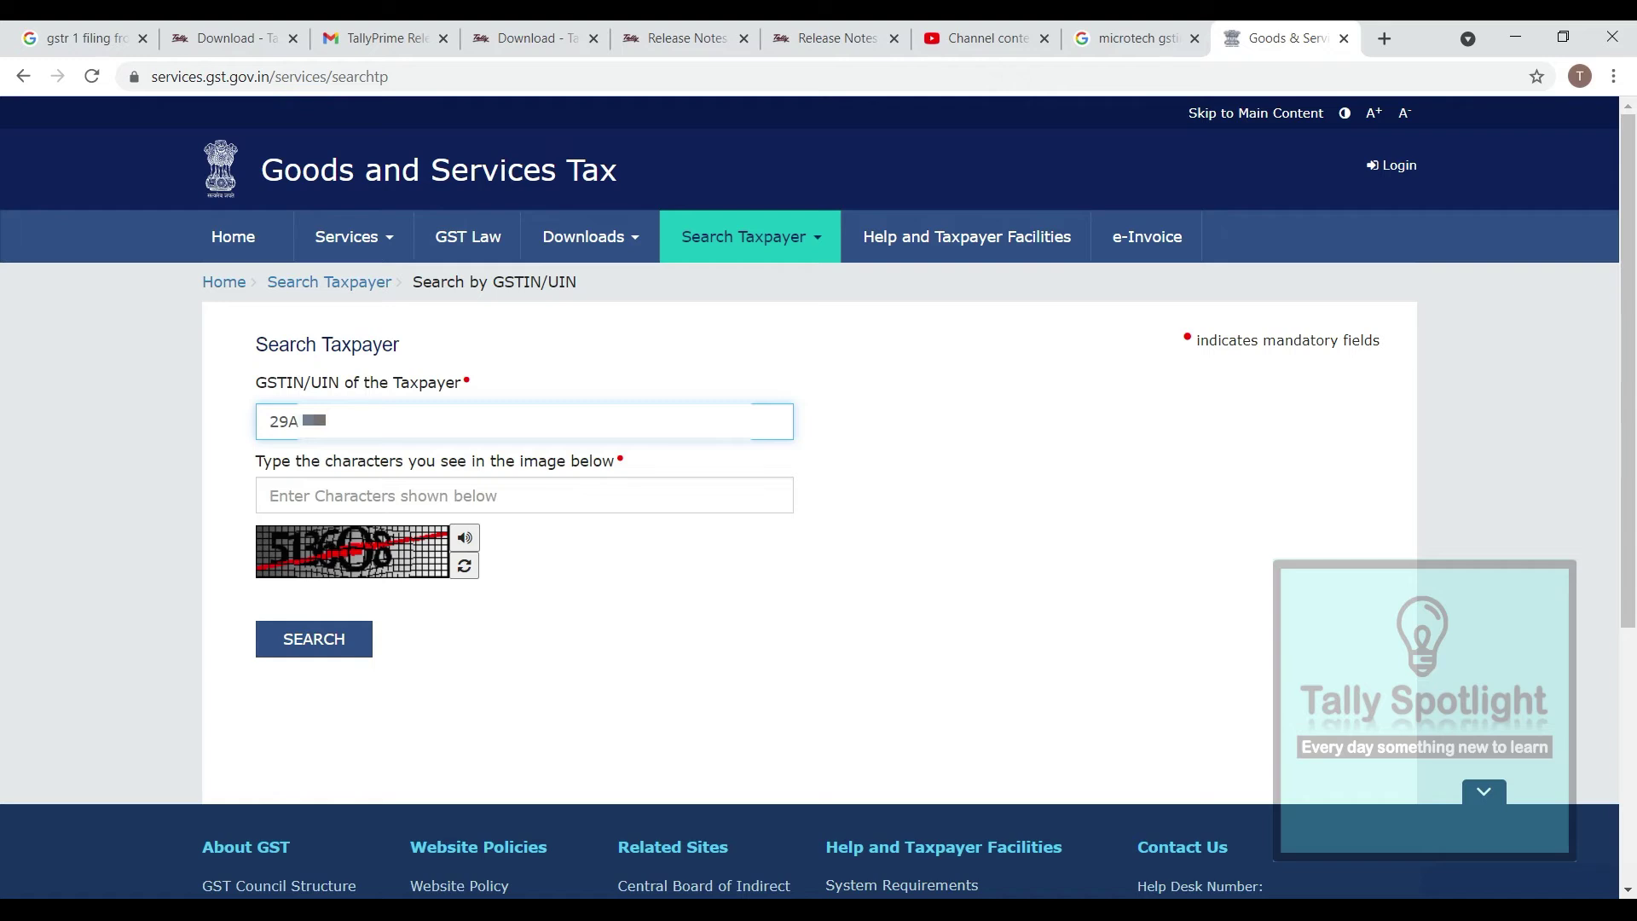
pyautogui.press('BackSpace')
pyautogui.press('BackSpace')
pyautogui.press('BackSpace')
pyautogui.press('BackSpace')
pyautogui.press('BackSpace')
pyautogui.hotkey('ctrl', 'v')
# Enter the captcha and search, showing Microtech as an Active, Regular taxpayer
pyautogui.click(327, 495)
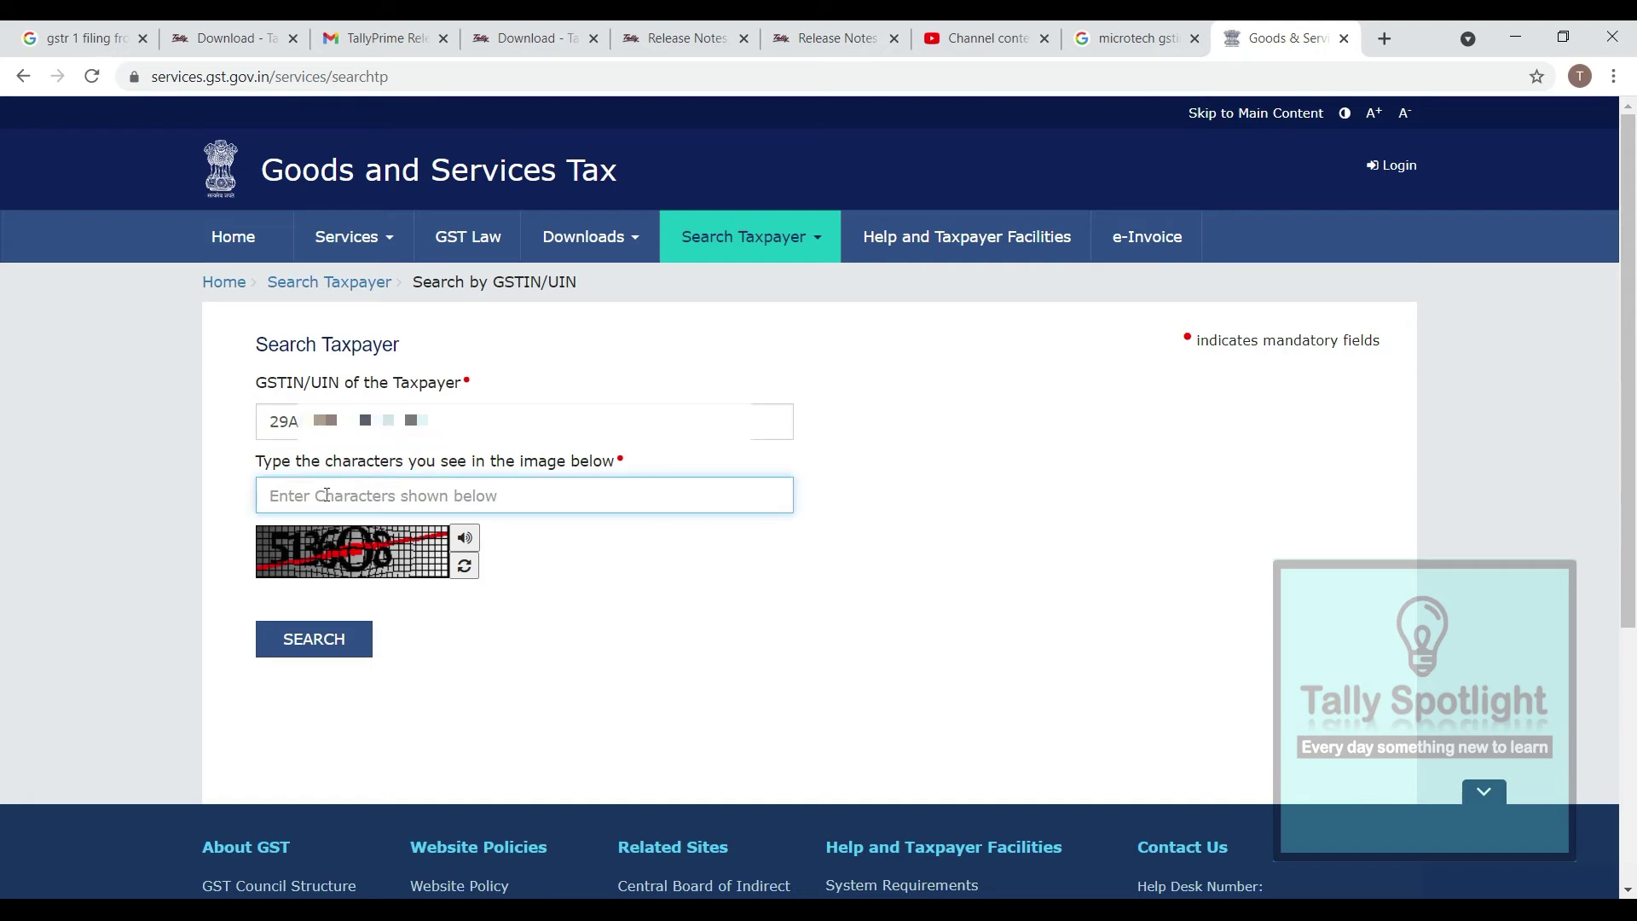
pyautogui.write('513608')
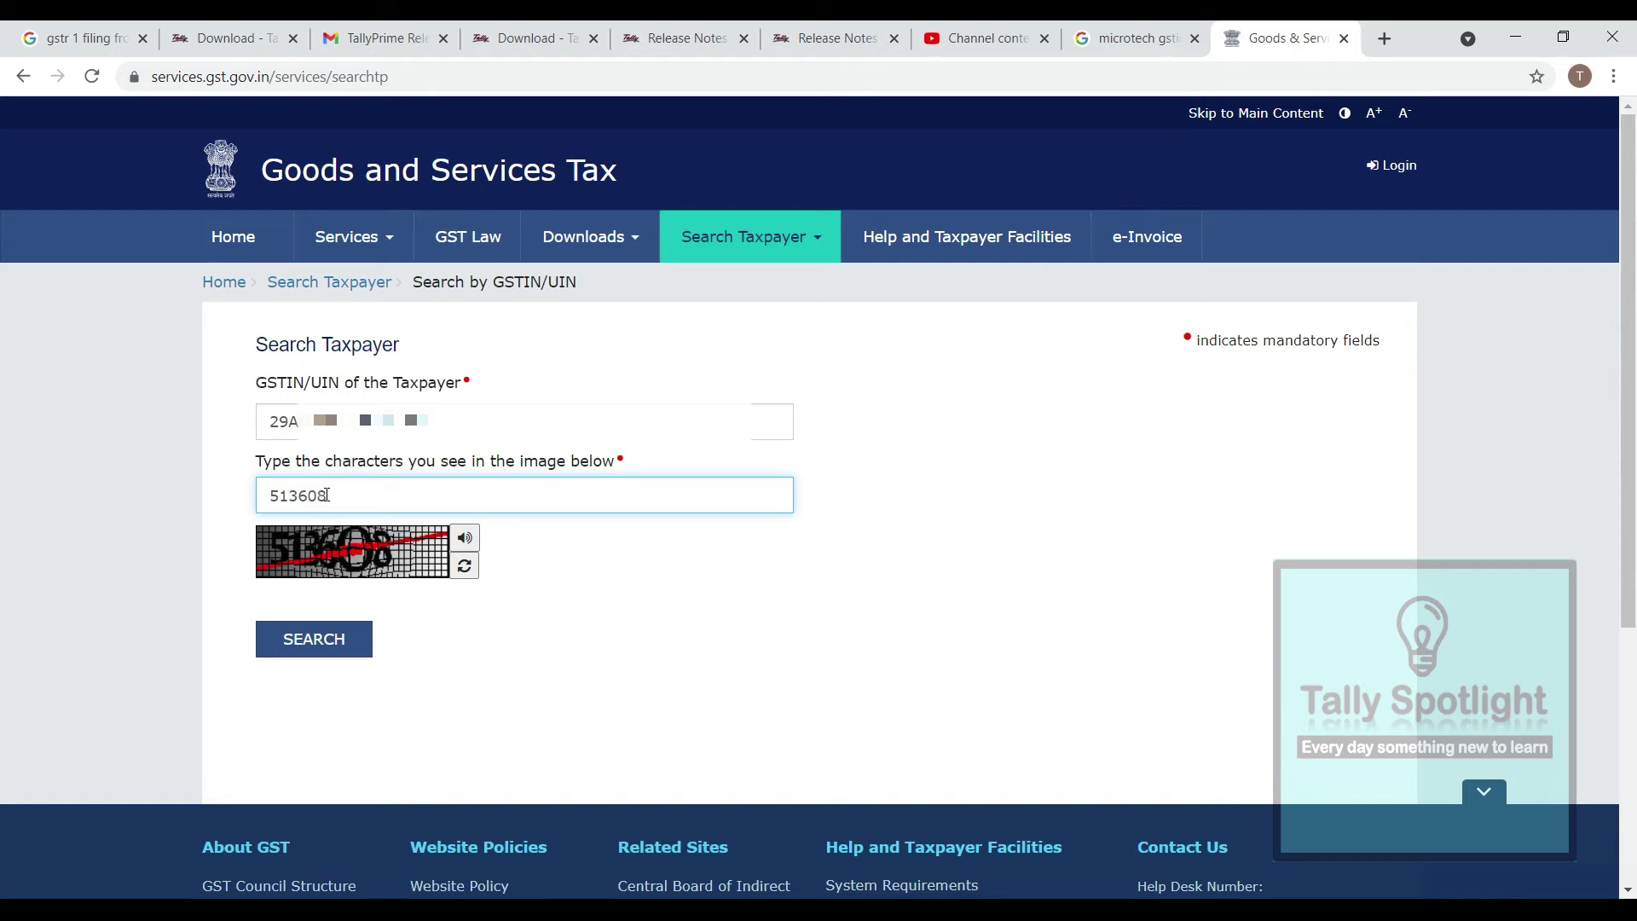
pyautogui.click(314, 640)
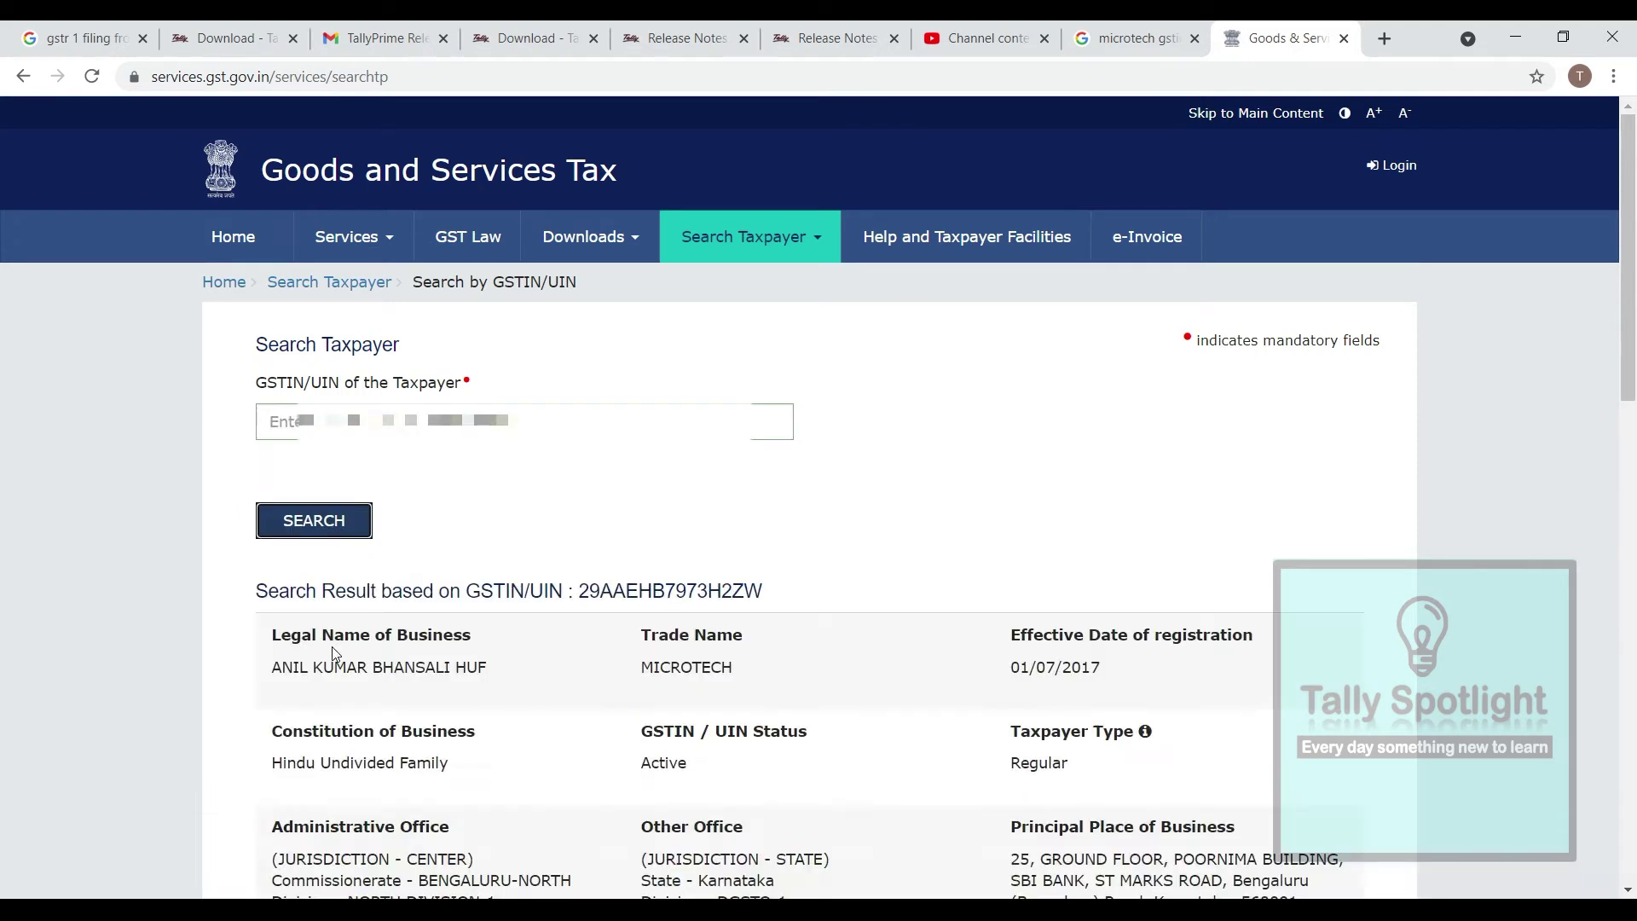
pyautogui.scroll(-3, 819, 511)
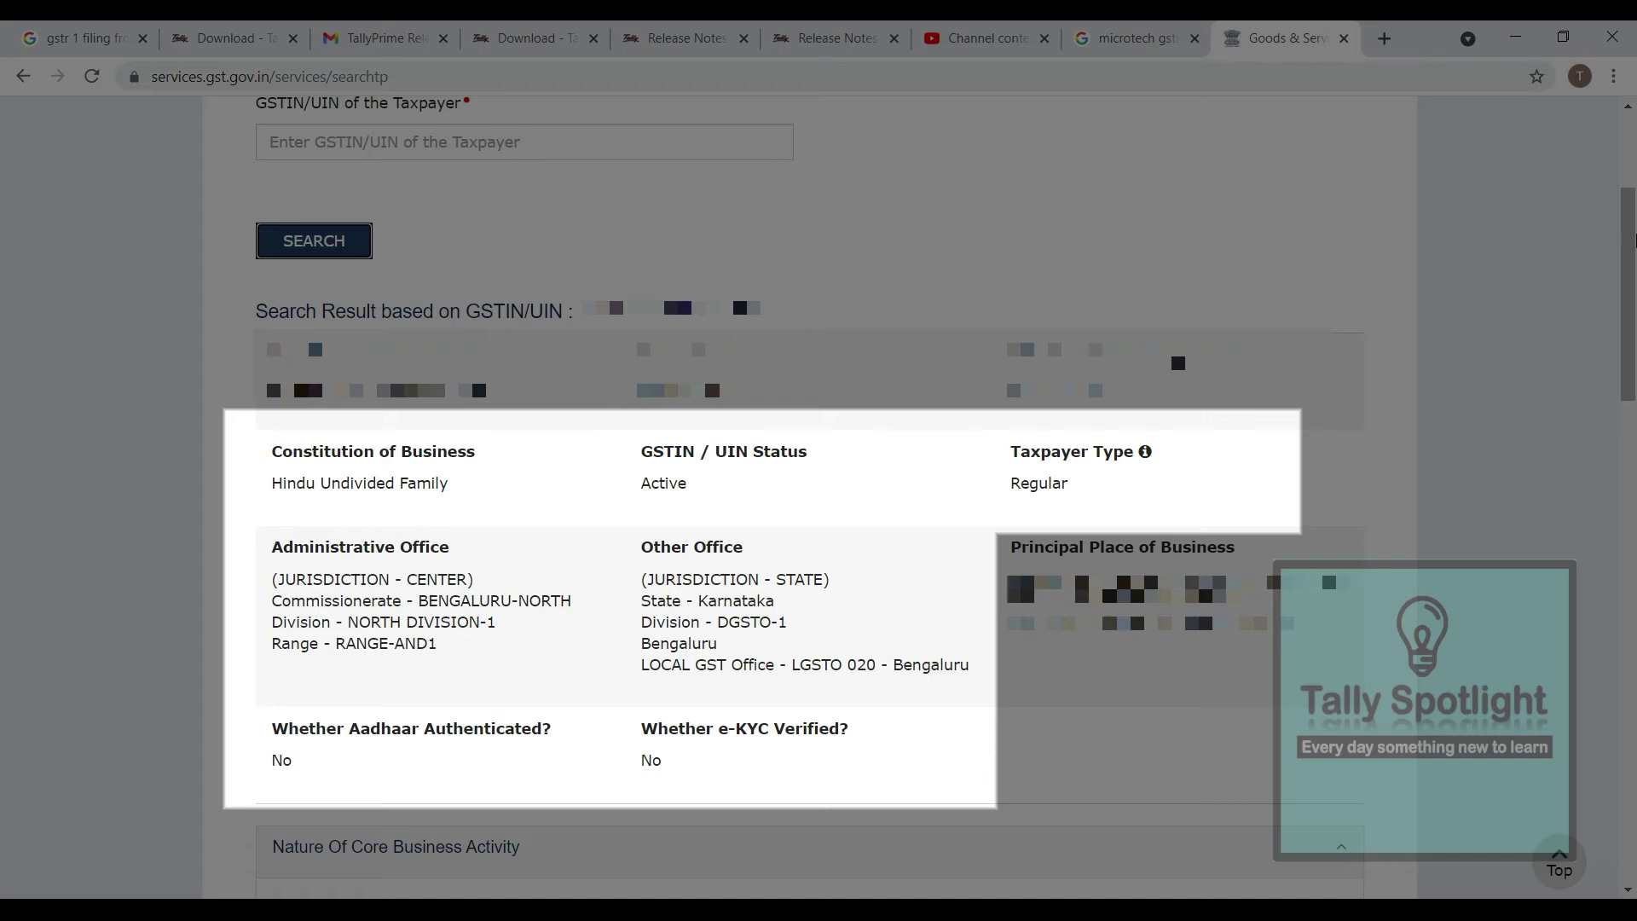